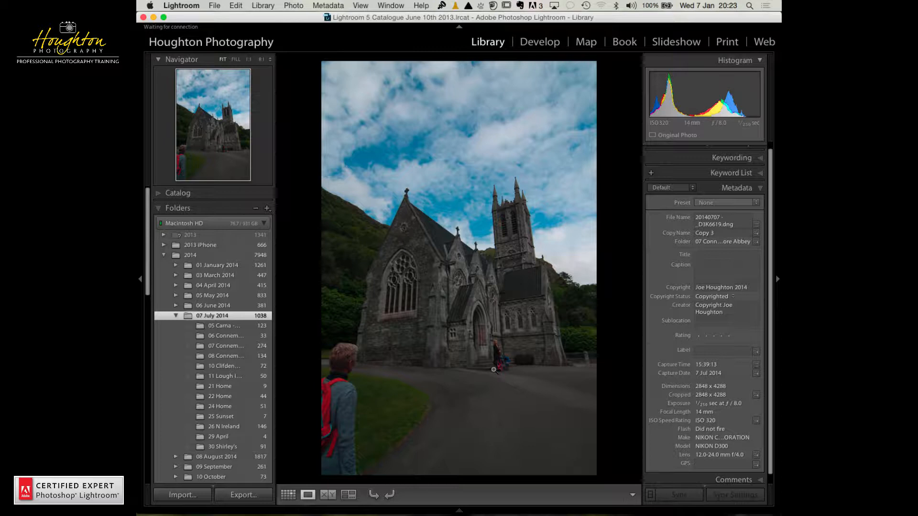
Step: Try the Vertical Upright lens correction on the church photo in Develop, and set Upright back to Off
left_click(540, 41)
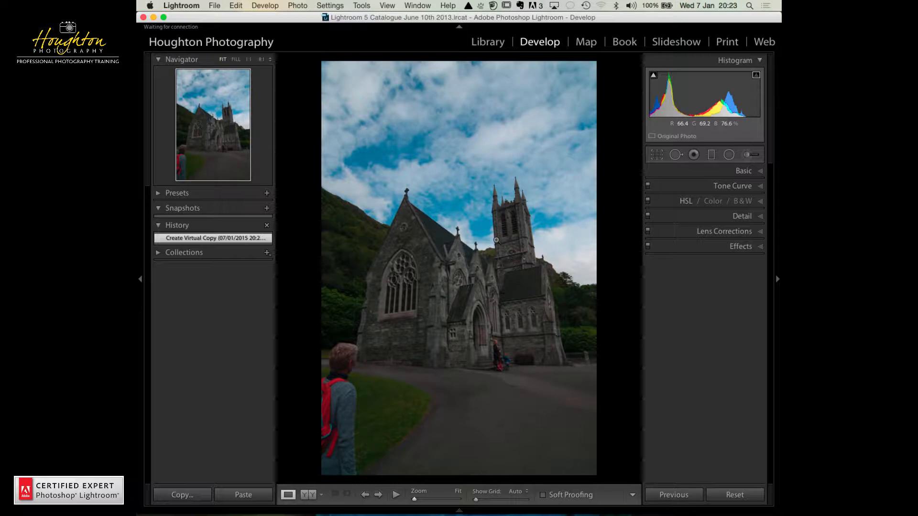
left_click(739, 233)
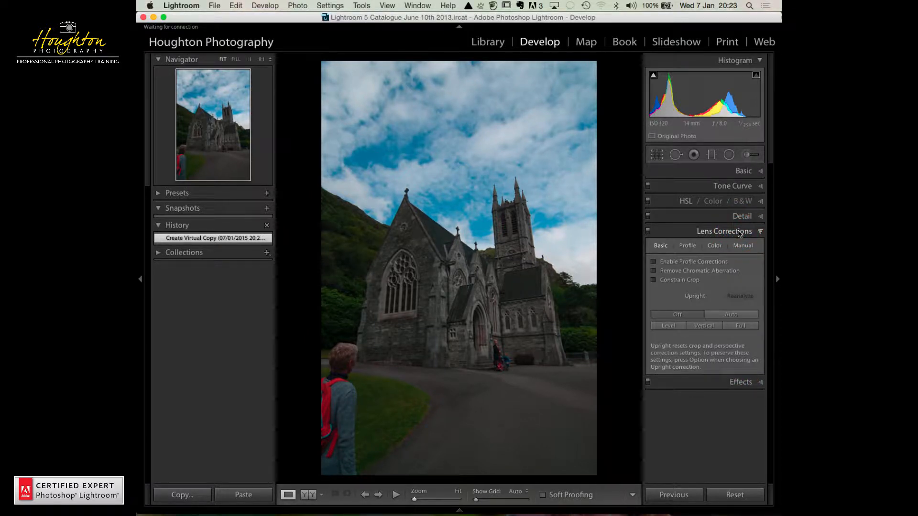
left_click(703, 328)
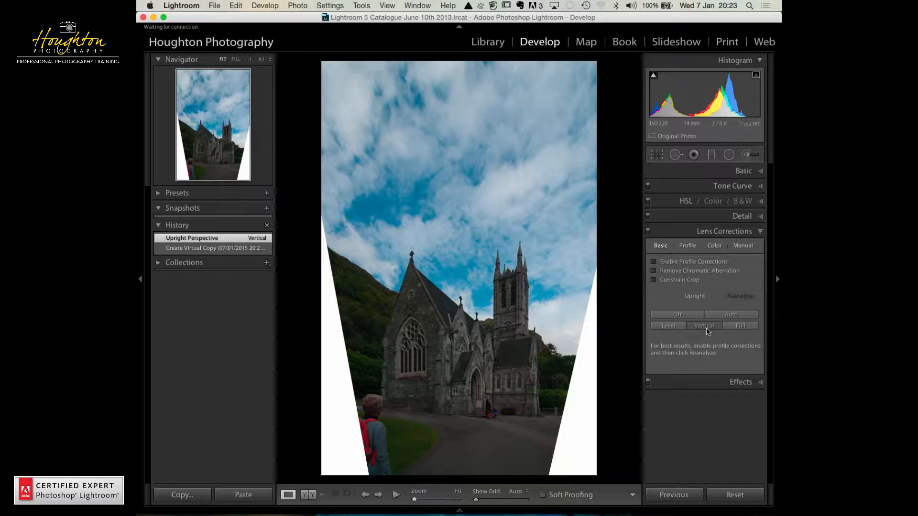
left_click(678, 314)
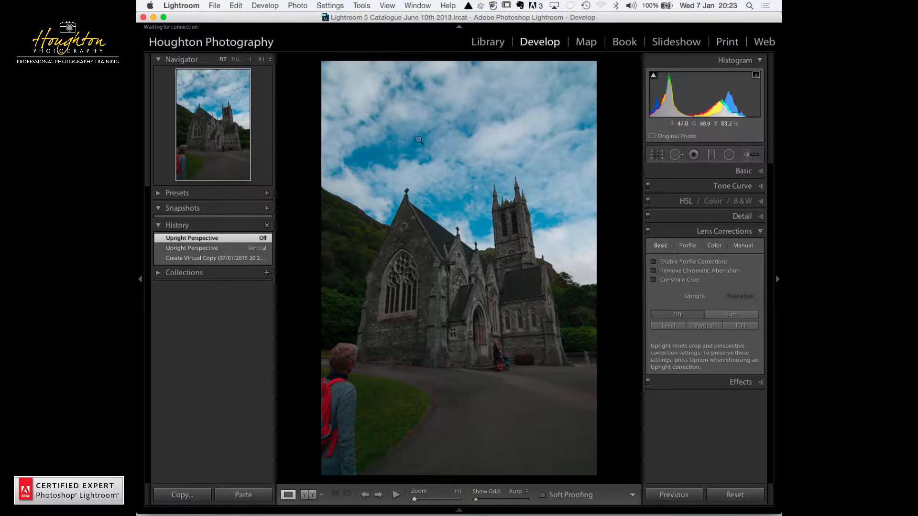
Step: Send the church photo from Lightroom to Photoshop as a smart object
left_click(297, 5)
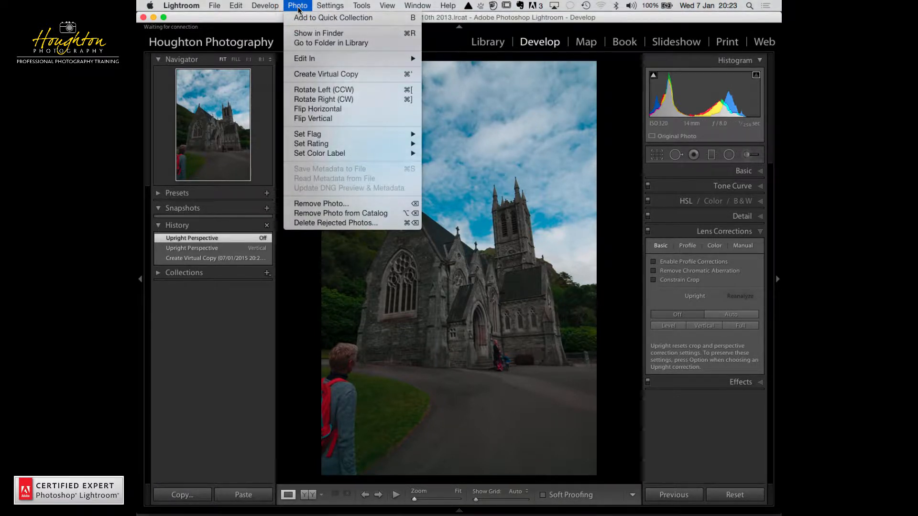
mouse_move(339, 64)
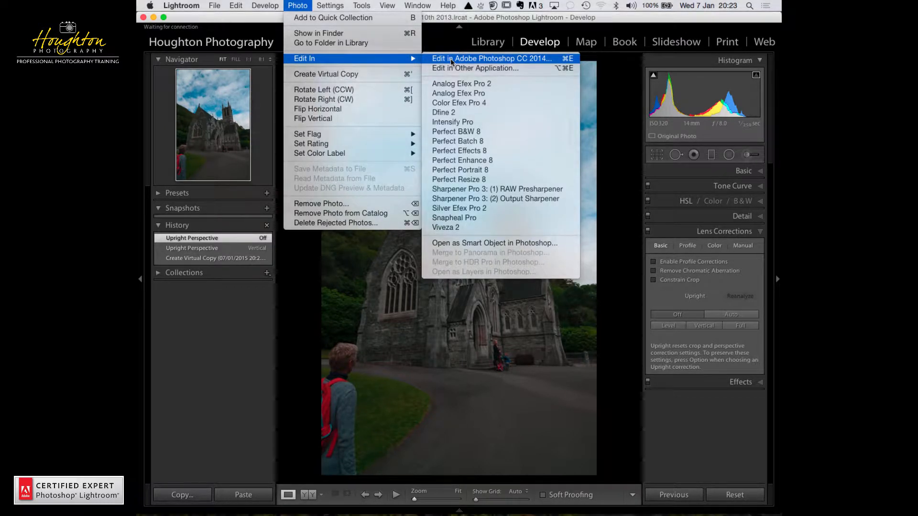
left_click(460, 244)
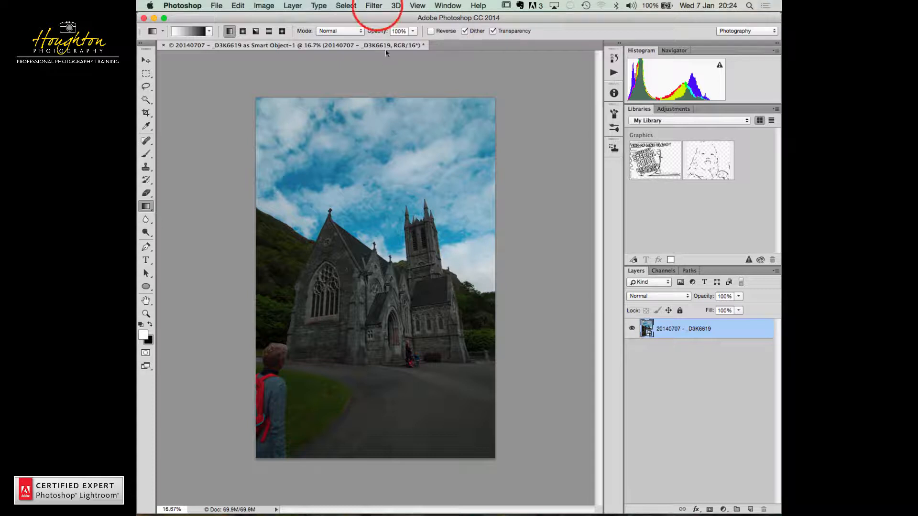
Step: Duplicate the smart object layer and start the Adaptive Wide Angle filter on the copy
left_click(375, 6)
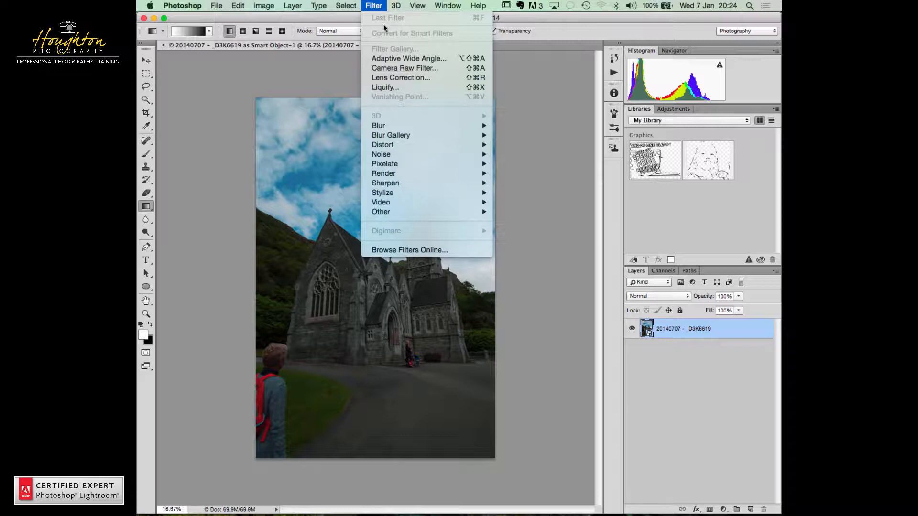
left_click(400, 60)
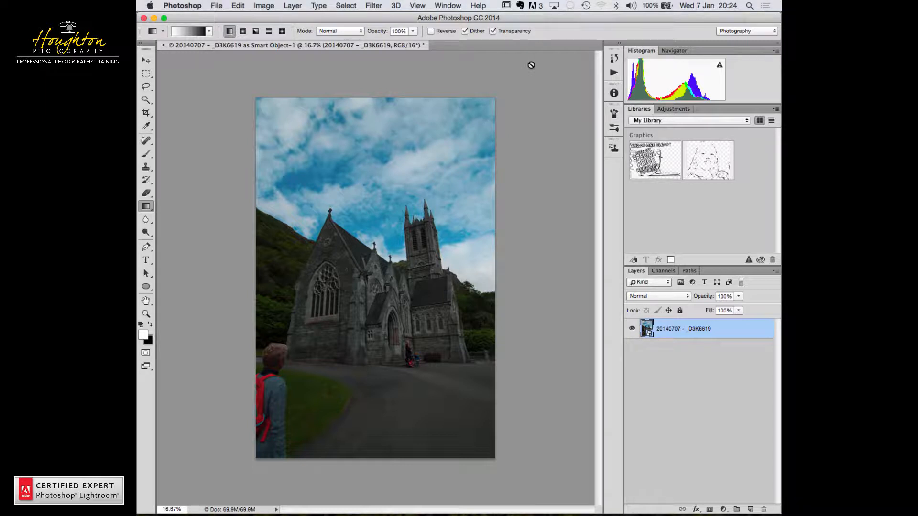
key("super+j")
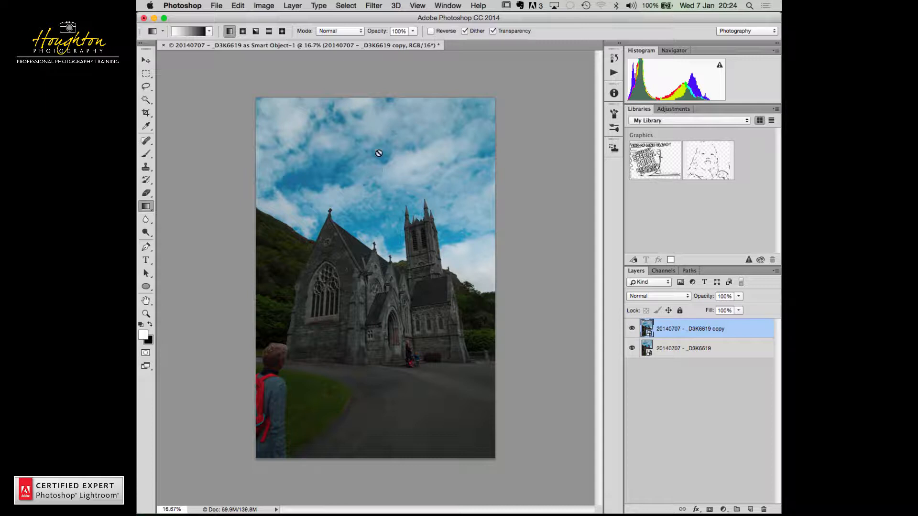
left_click(375, 5)
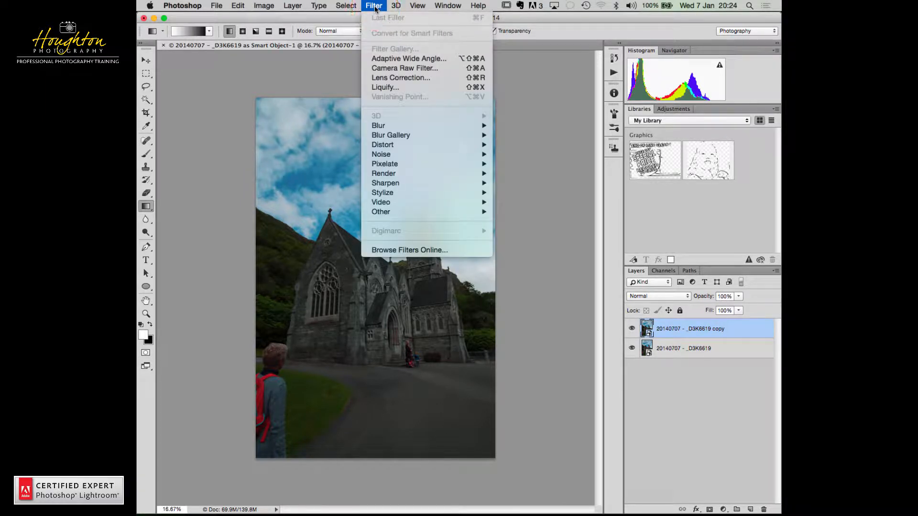
left_click(403, 58)
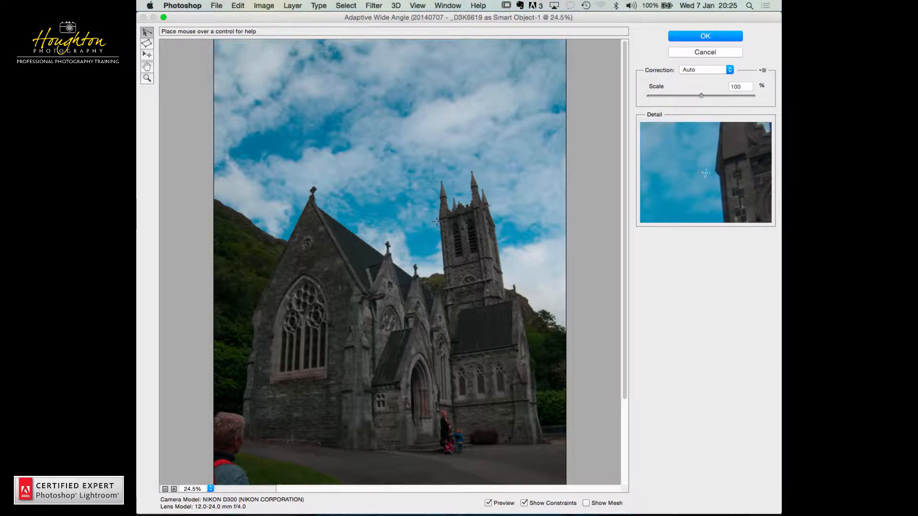
Step: Draw a constraint line along the left edge of the church tower and fix it as Vertical
left_click(439, 221)
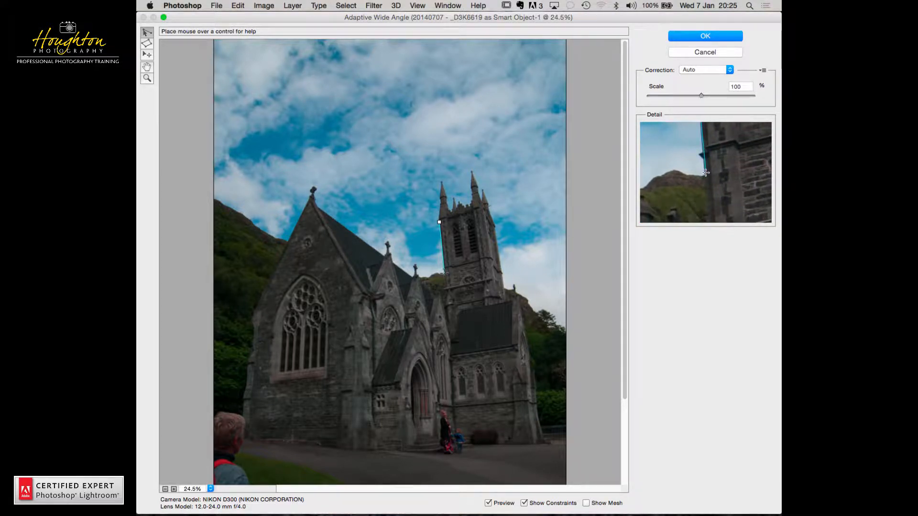
left_click(444, 274)
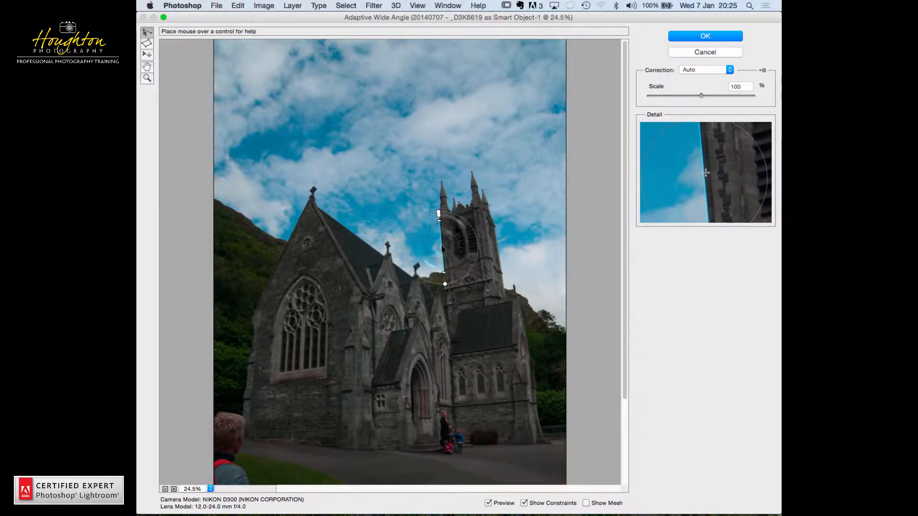
right_click(443, 247)
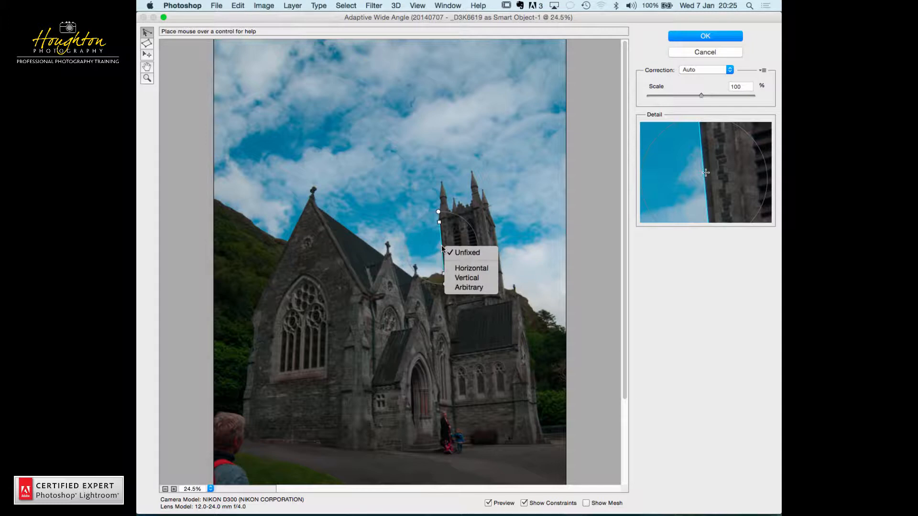
left_click(461, 280)
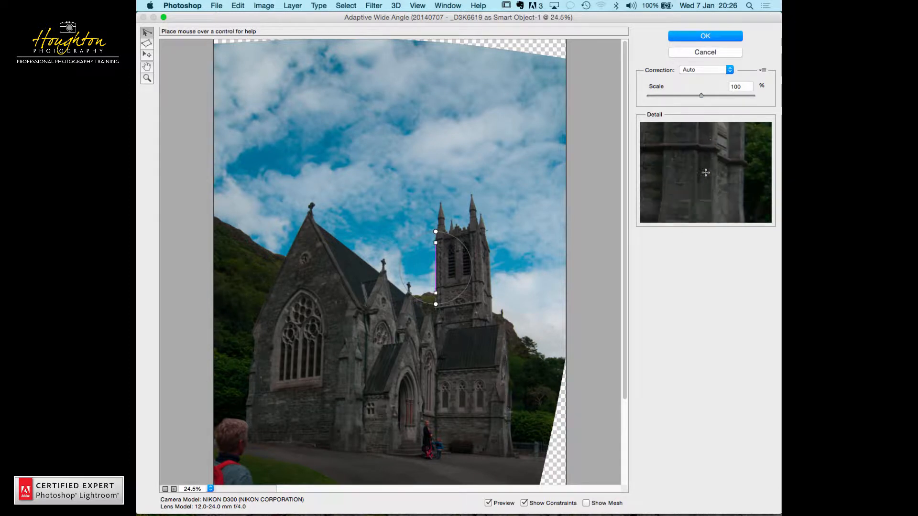
Step: Add a constraint along the tower's right edge, down to the roof beside it, and make it Vertical
left_click(488, 252)
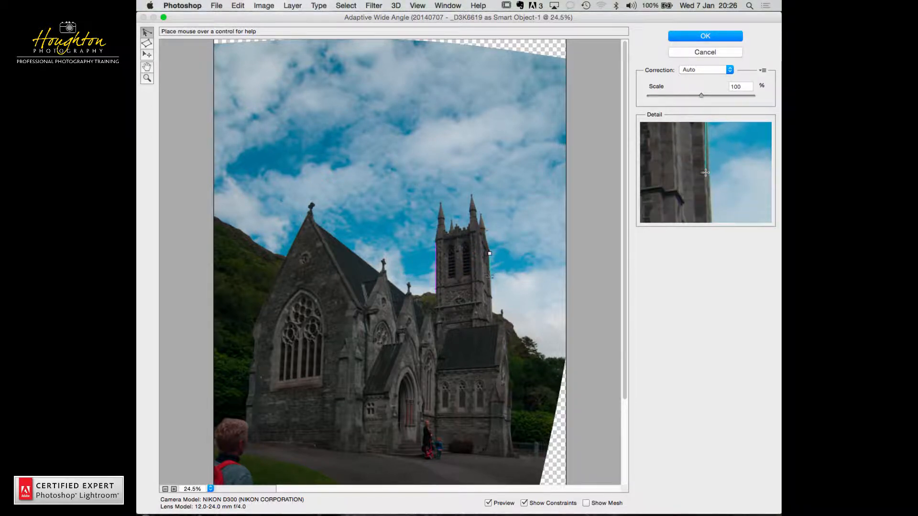
left_click(491, 316)
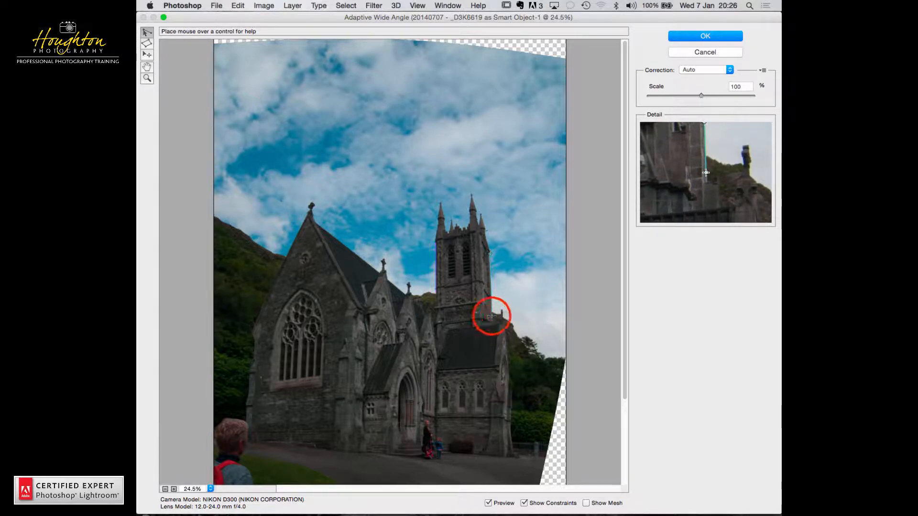
right_click(491, 287)
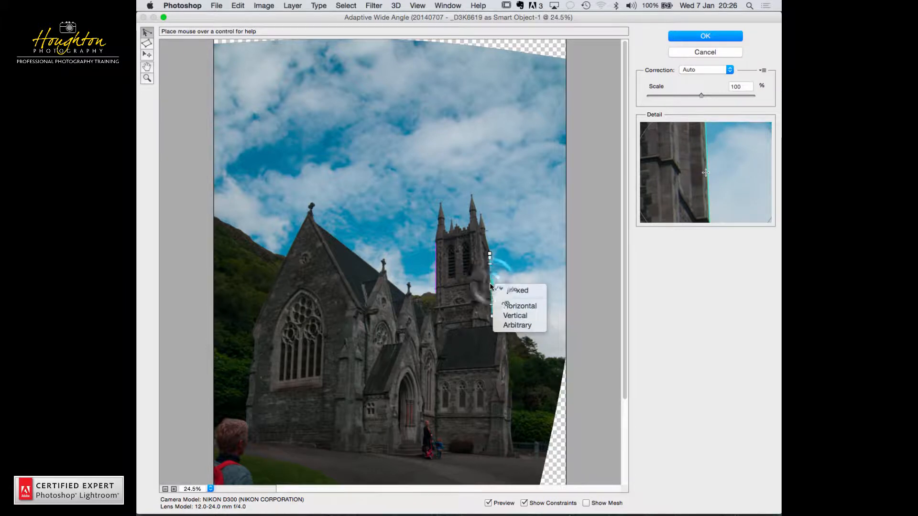
left_click(503, 316)
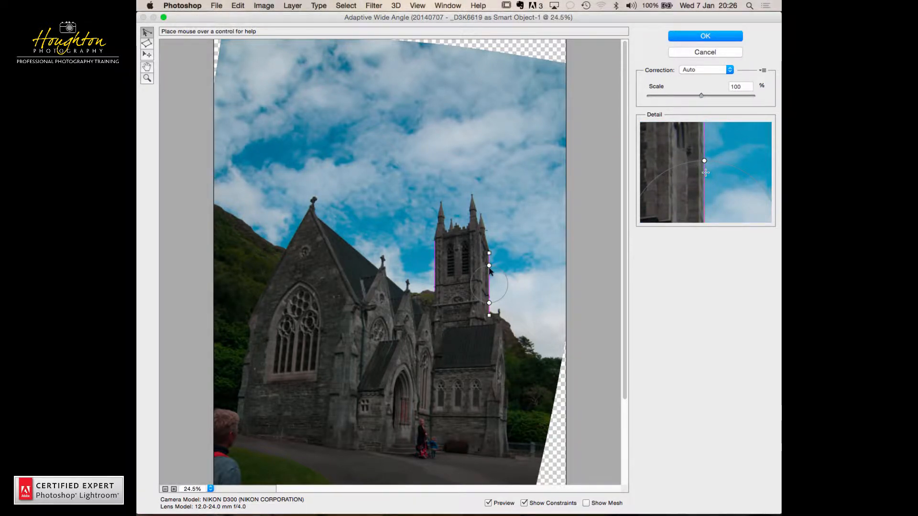
Step: Constrain the church's far-left wall edge to Vertical and apply the Adaptive Wide Angle correction
left_click(251, 324)
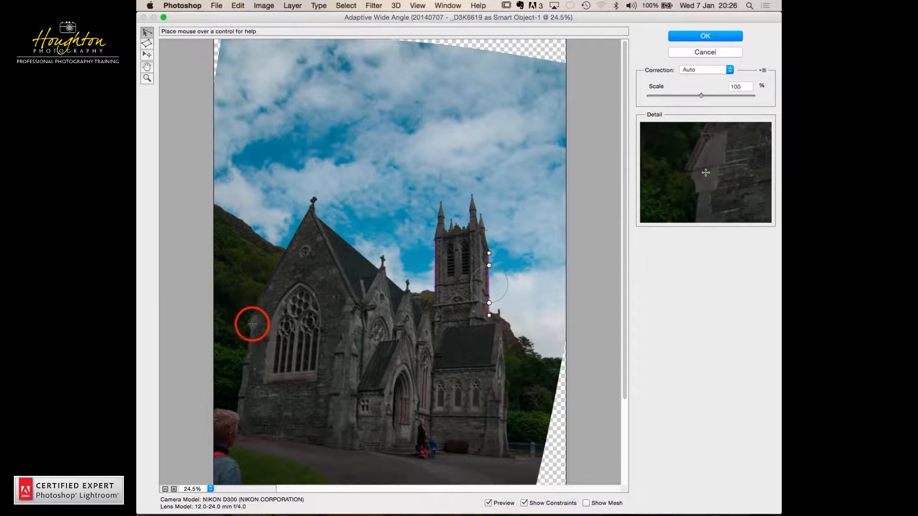
left_click(238, 424)
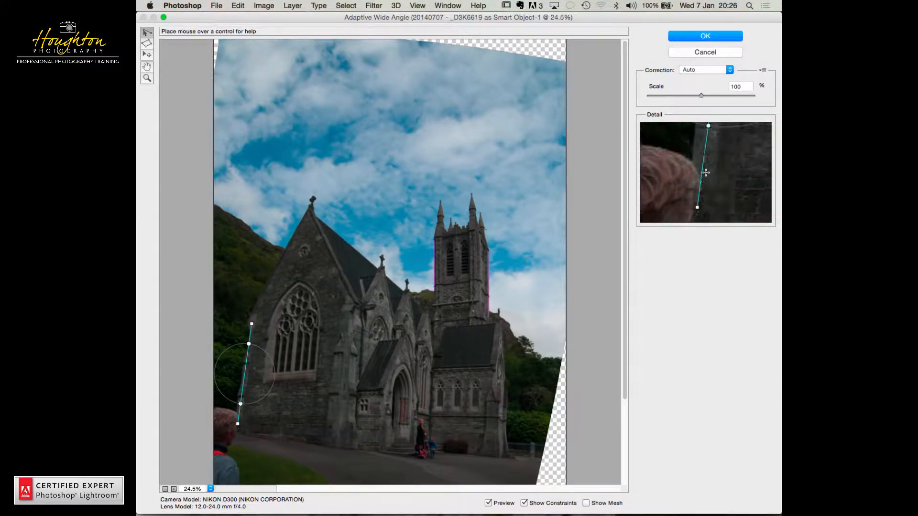
left_click(244, 374)
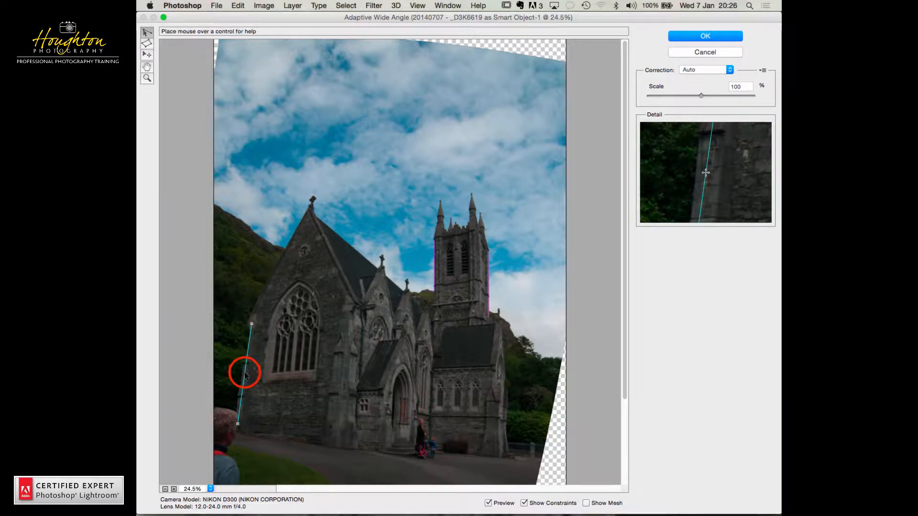
right_click(245, 374)
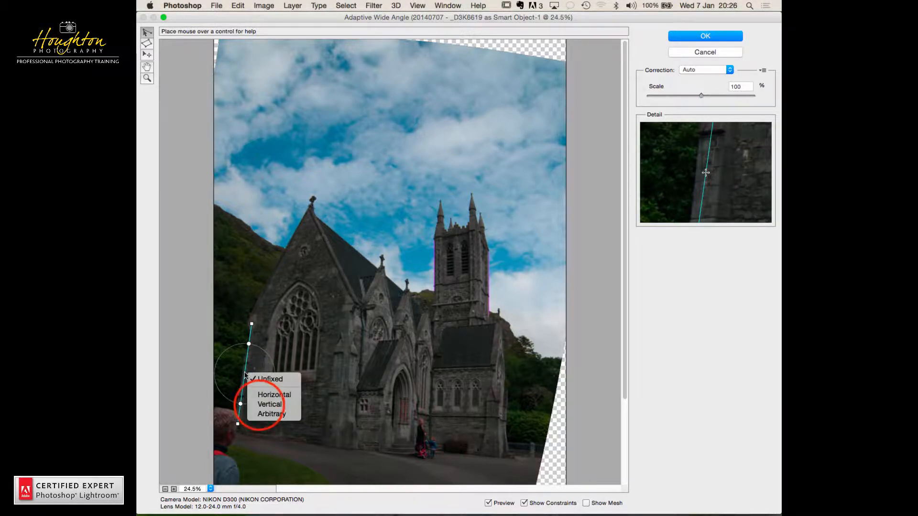
left_click(260, 404)
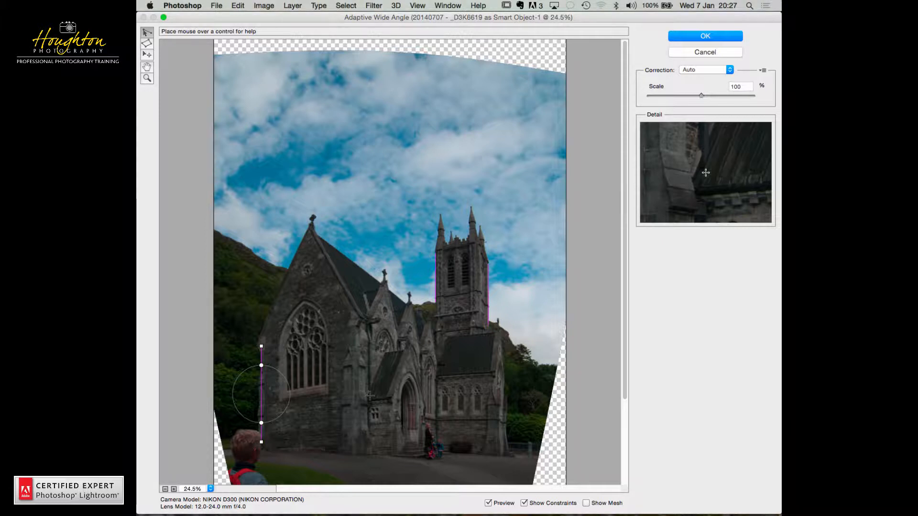
left_click(701, 38)
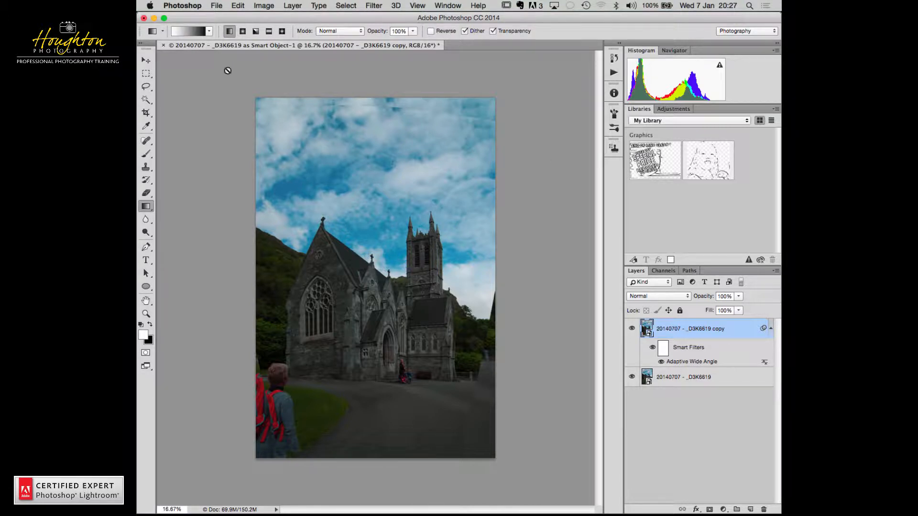
Step: Save the corrected image and quit Photoshop, accepting that it closes once the background save completes
left_click(217, 5)
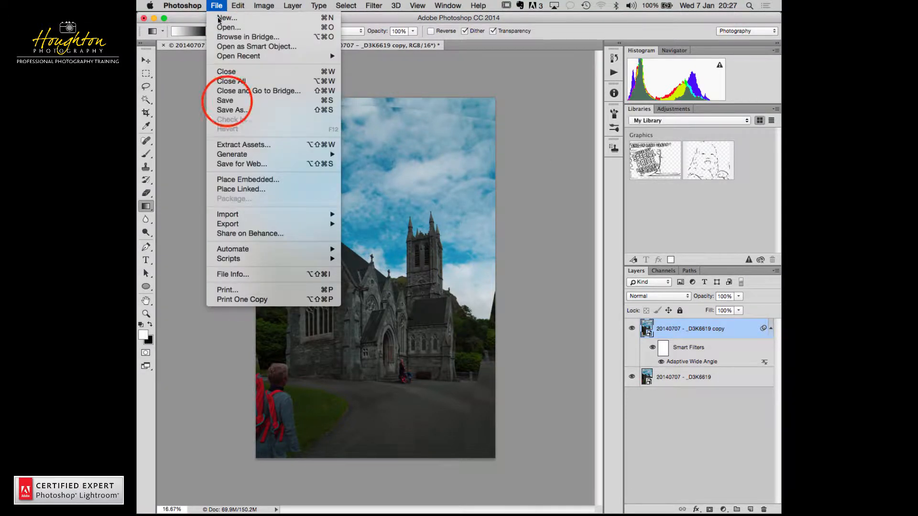
left_click(227, 103)
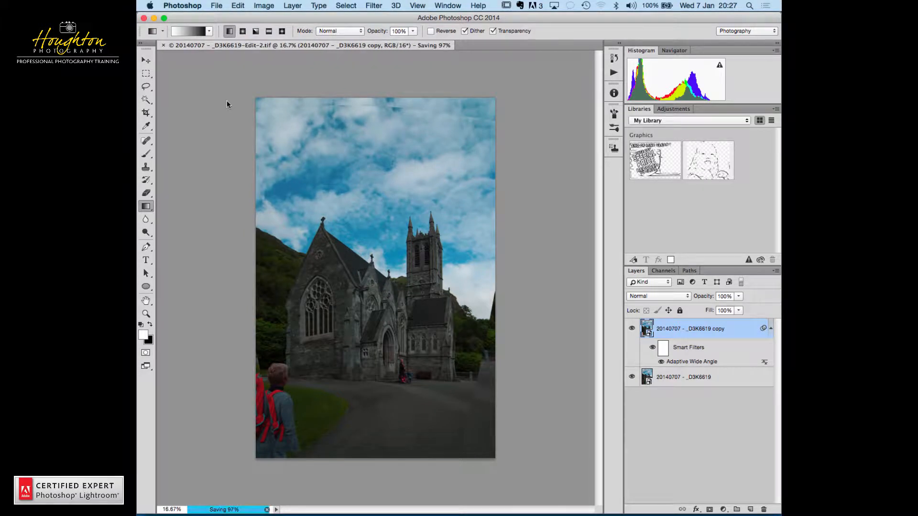
left_click(182, 6)
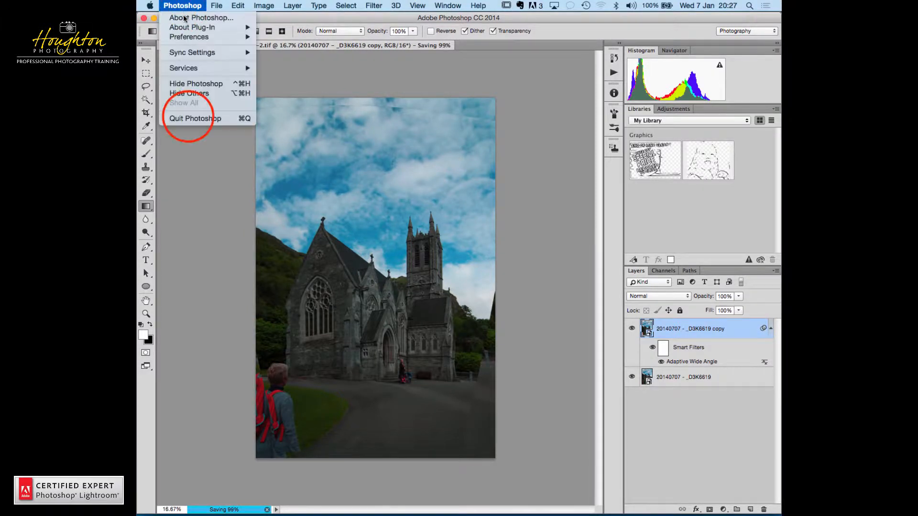
left_click(188, 117)
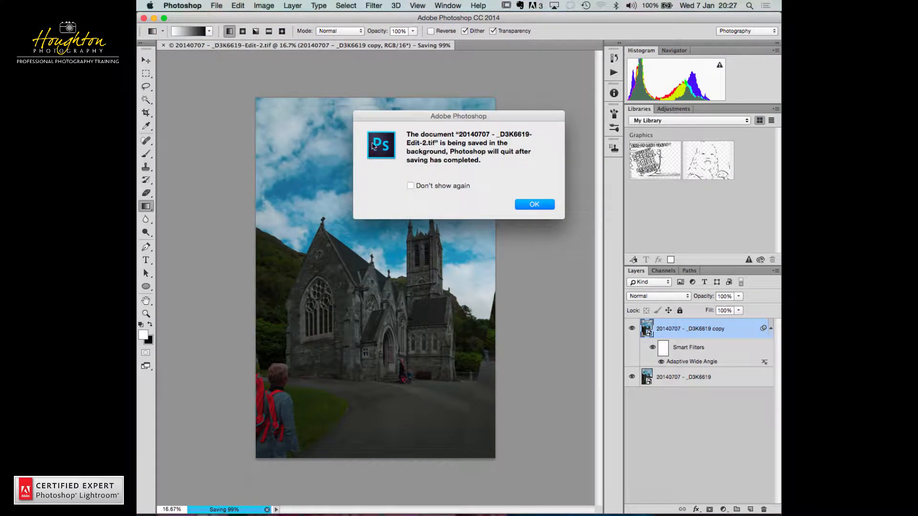
left_click(522, 204)
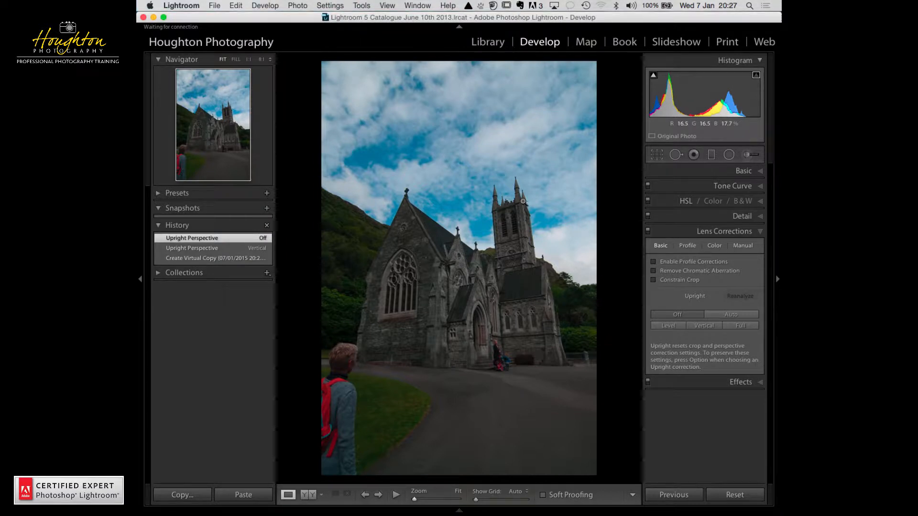
Step: Find the saved 20140707 - _D3K6619-Edit-2.tif in Lightroom's Library, view it enlarged, and open it in Develop
key("g")
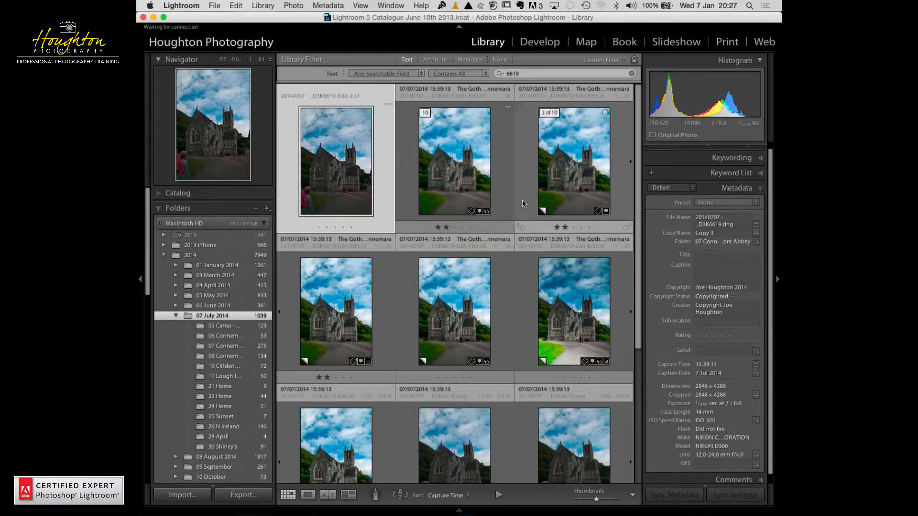
scroll(522, 203, "down", 1)
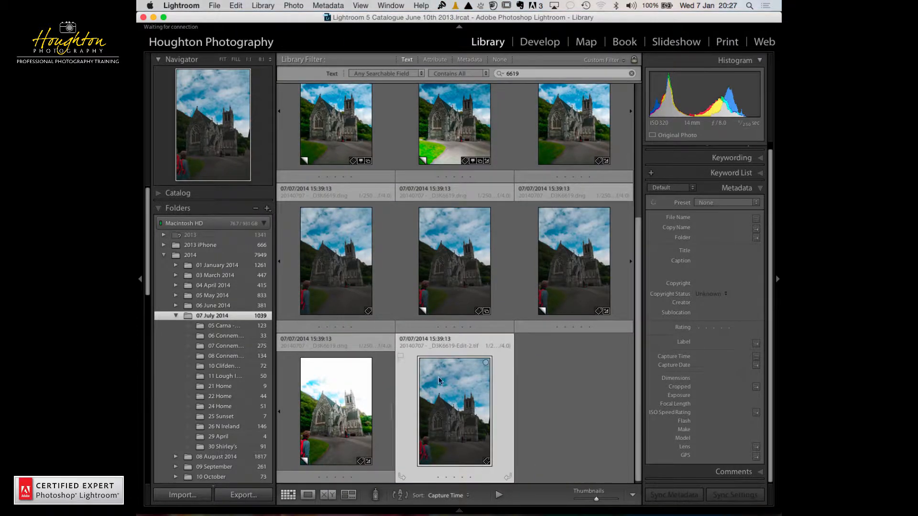
key("e")
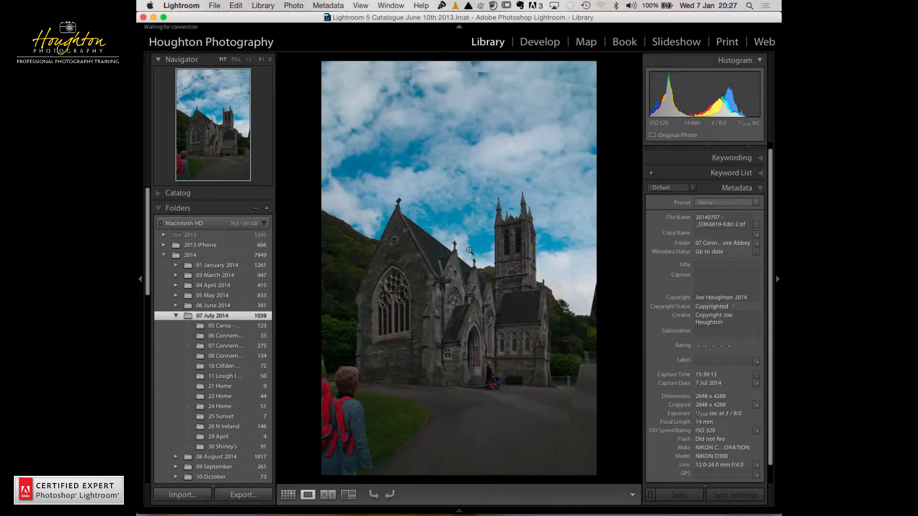
left_click(546, 42)
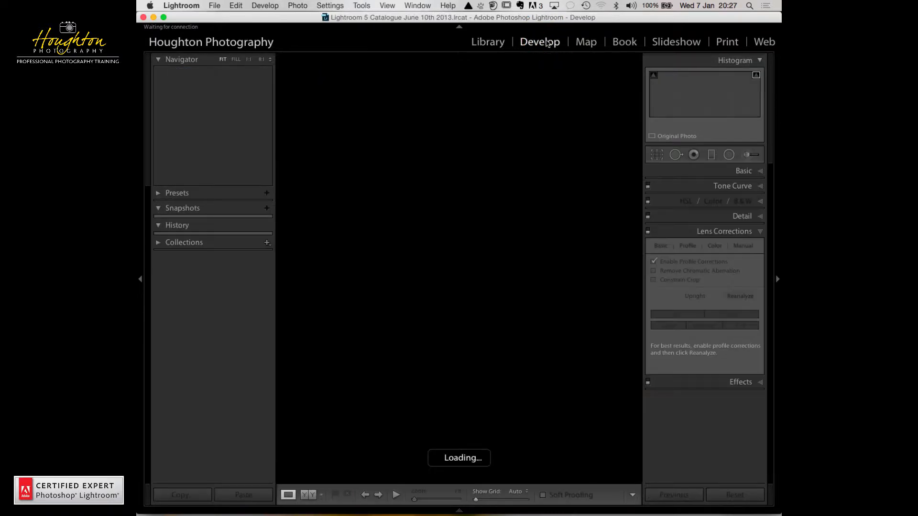
Step: Set the church photo's Highlights to -100, Shadows to +100, Whites to +66 and Blacks to -30
left_click(746, 172)
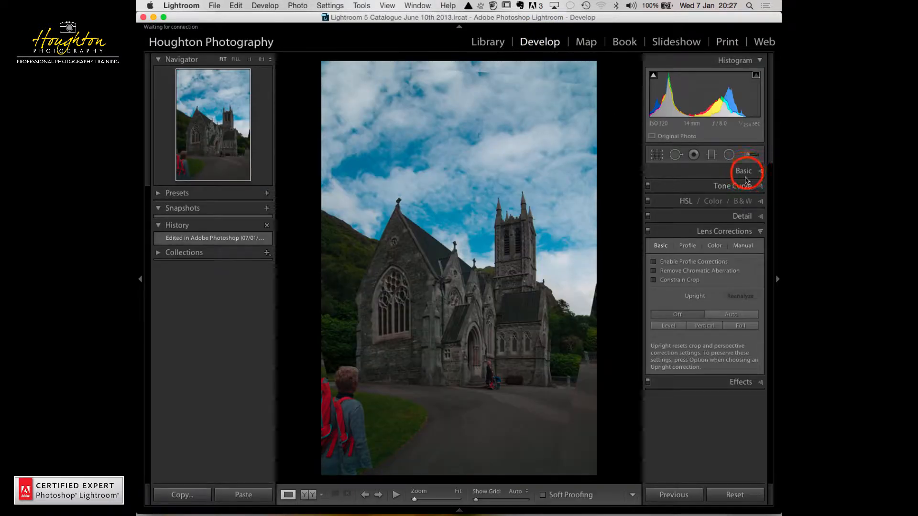
left_click_drag(710, 275, 705, 307)
left_click(711, 294)
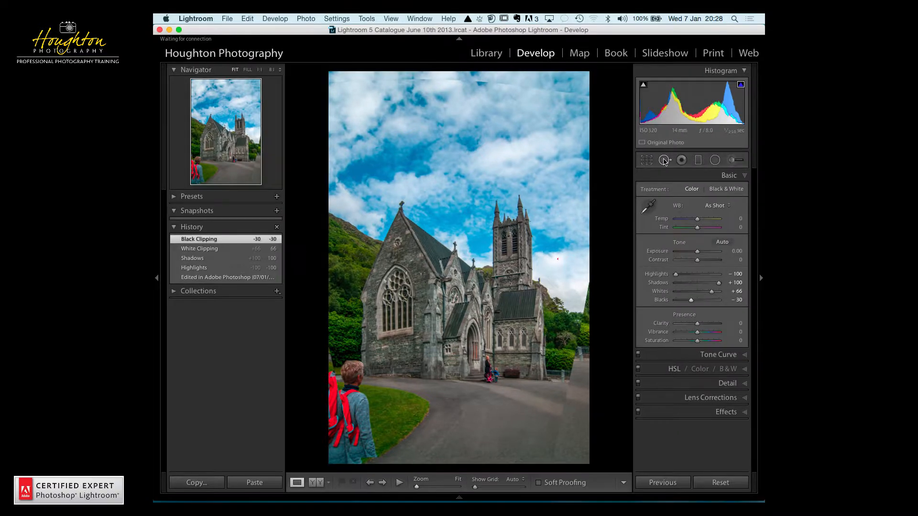
Step: Crop tightly around the church with the aspect ratio unlocked, trimming the sky, both sides and the foreground road, and apply the crop
left_click(656, 156)
left_click(458, 71)
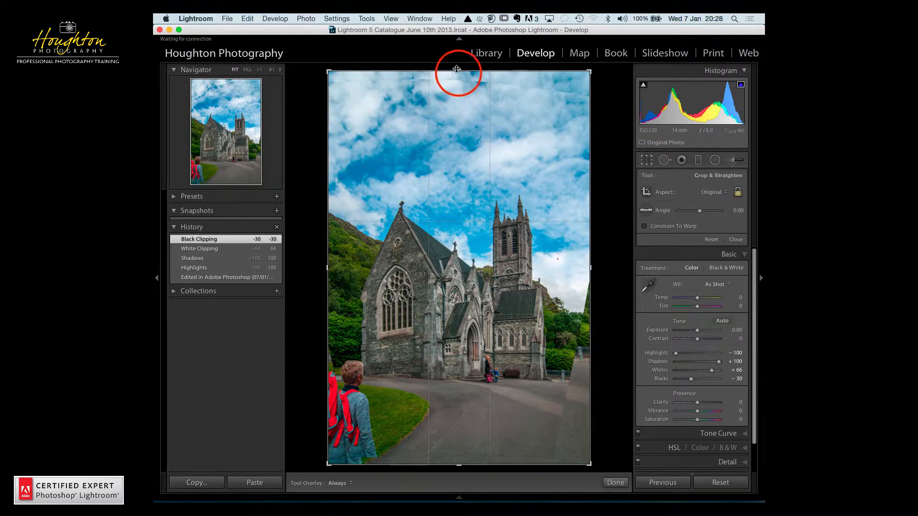
left_click_drag(459, 72, 463, 110)
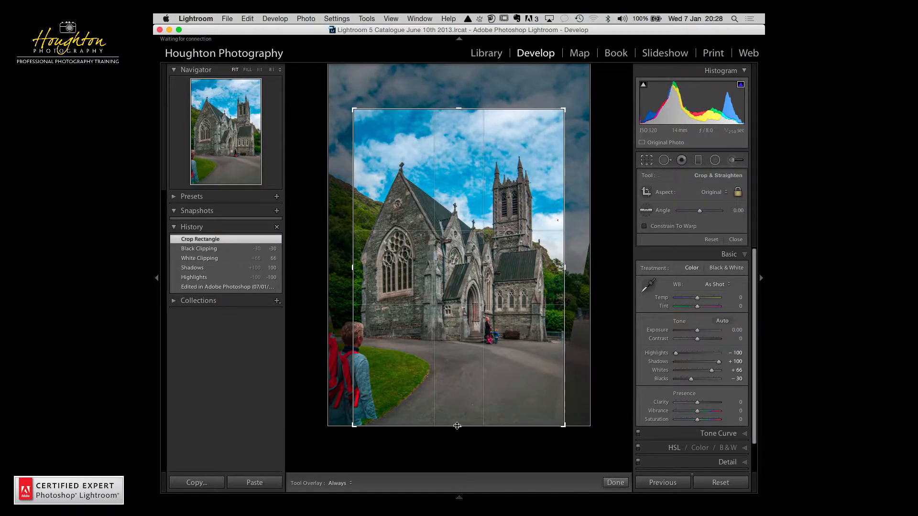
left_click(737, 192)
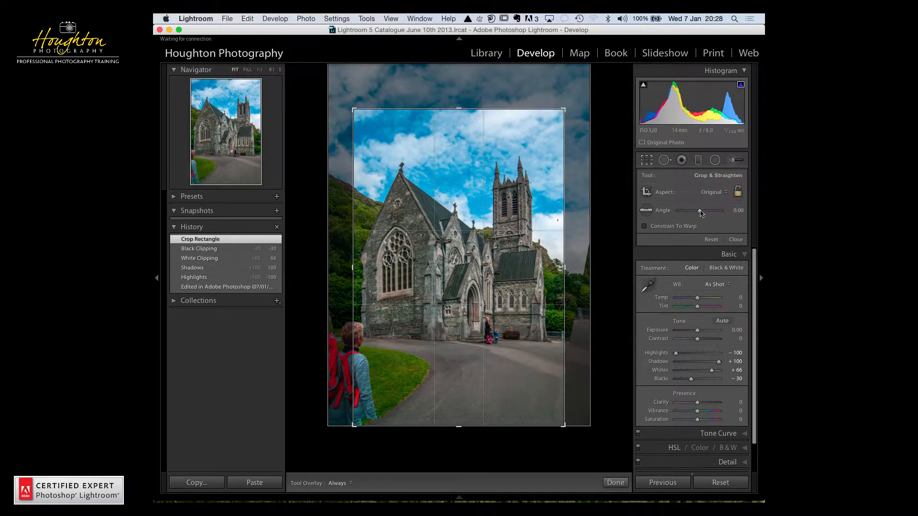
left_click(468, 430)
left_click_drag(468, 430, 460, 400)
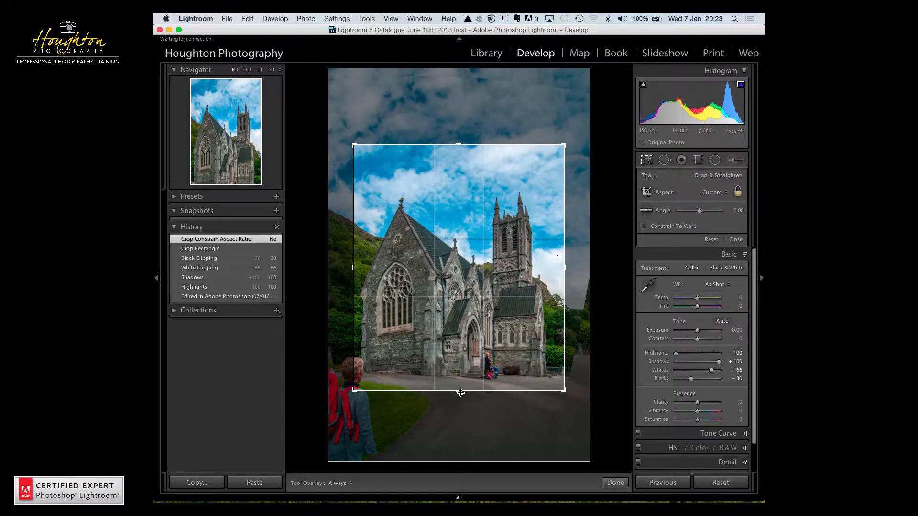
double_click(467, 320)
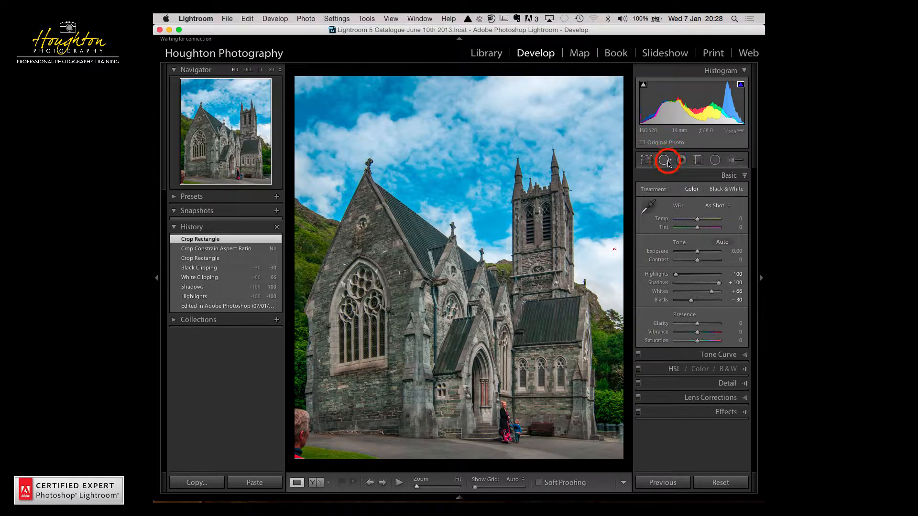
Step: Clone a spot over the bystander's head at the photo's lower-left edge, sampling the foliage directly above
left_click(665, 160)
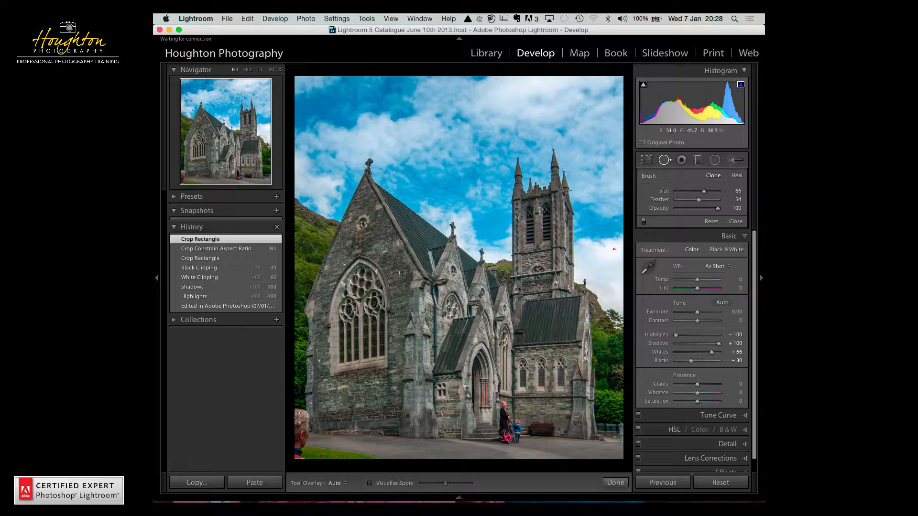
left_click(300, 427)
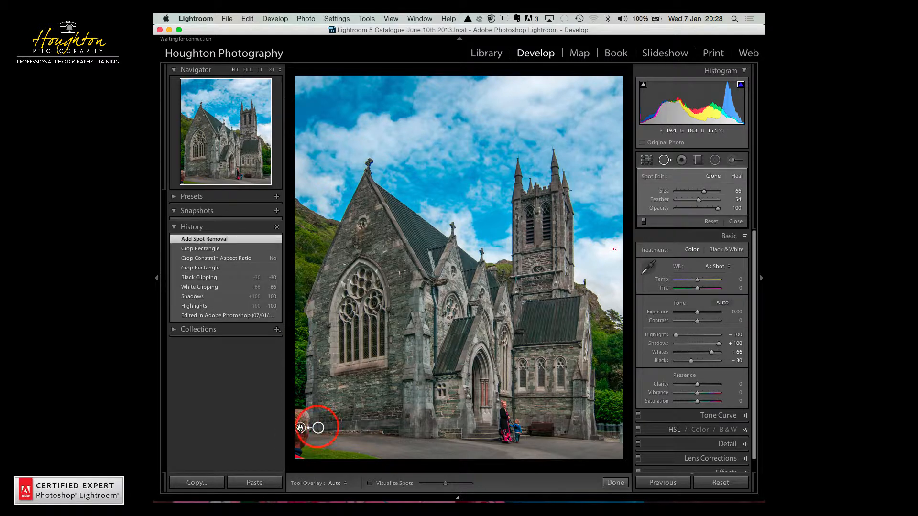
left_click_drag(300, 427, 299, 370)
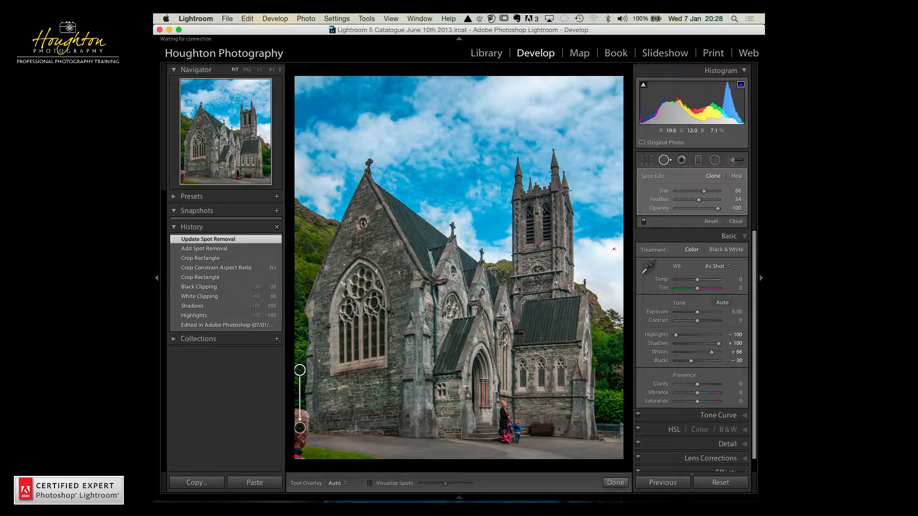
left_click_drag(299, 428, 300, 419)
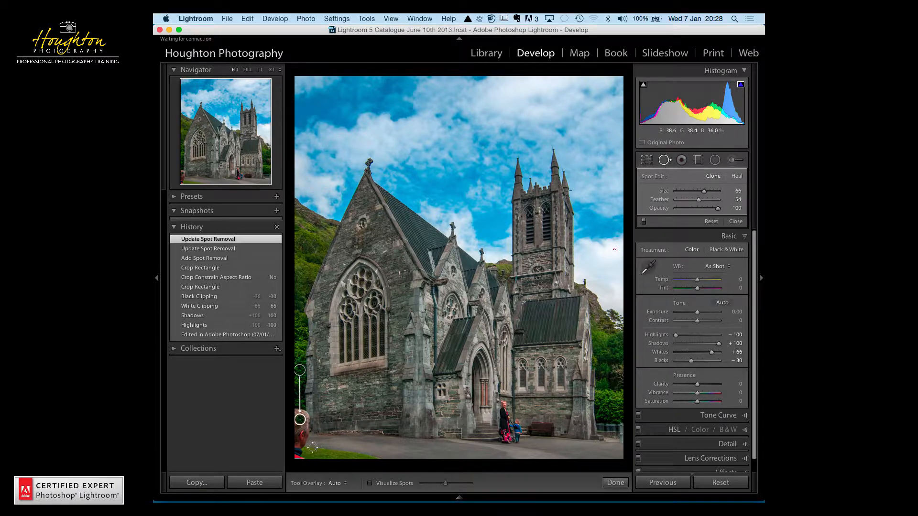
left_click_drag(303, 457, 303, 446)
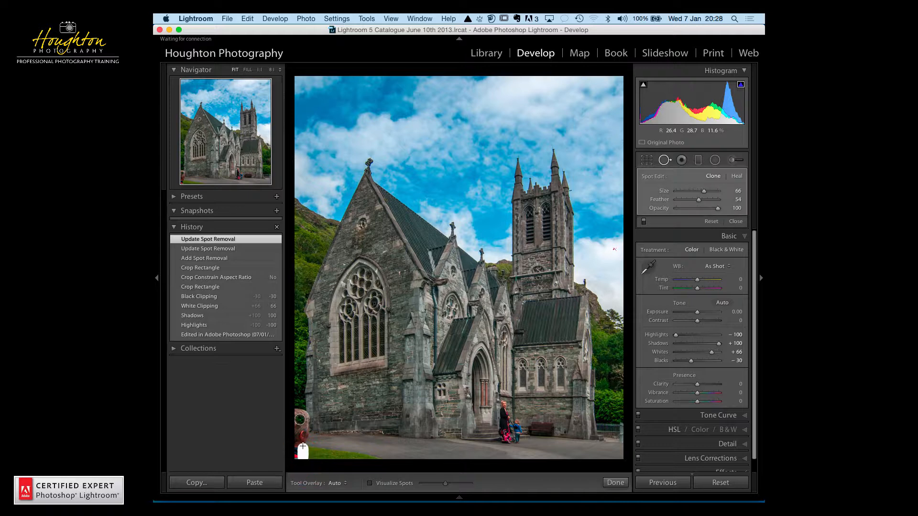
Step: Clone out the rest of the bystander with a vertical brush stroke sampled from the hillside above, and close Spot Removal
left_click_drag(298, 411, 296, 457)
mouse_move(297, 408)
left_mouse_down()
mouse_move(311, 306)
mouse_move(300, 235)
left_mouse_up()
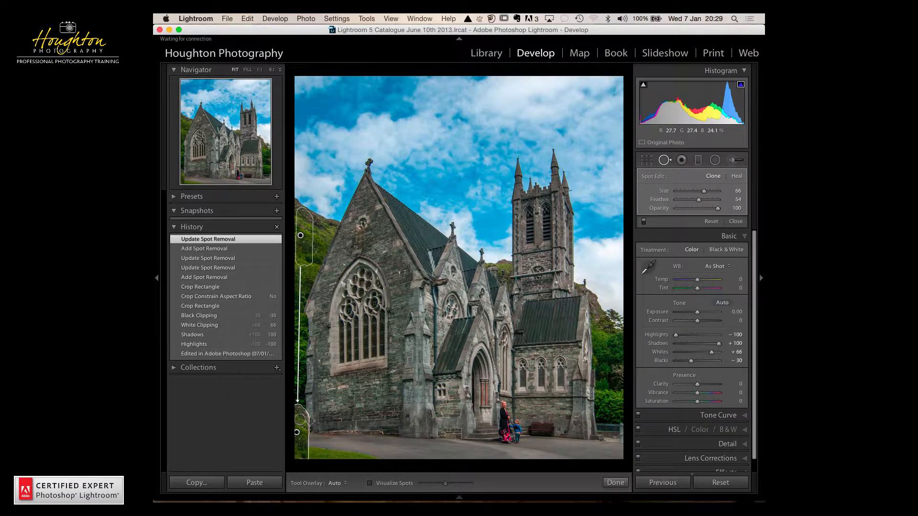
left_click(664, 160)
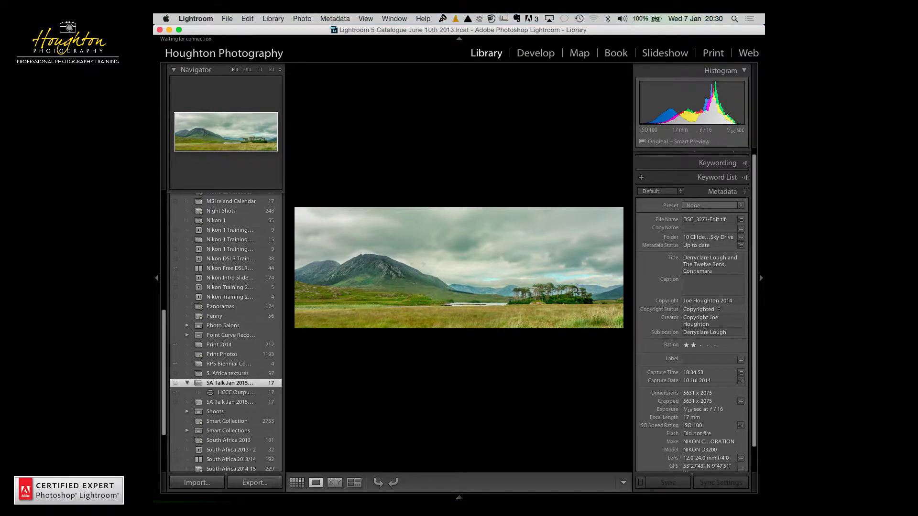
Step: Review the finished Derryclare Lough panorama's edit history in Develop and return to the Library
left_click(534, 54)
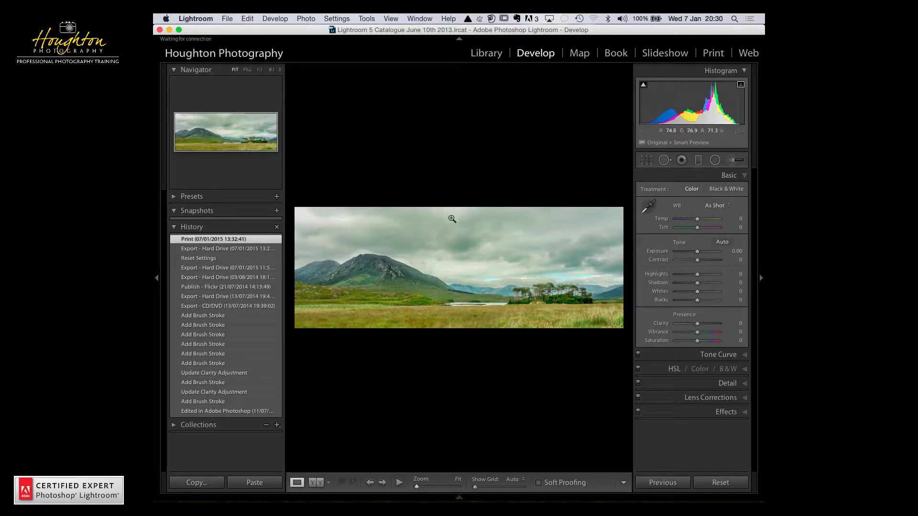
left_click(207, 412)
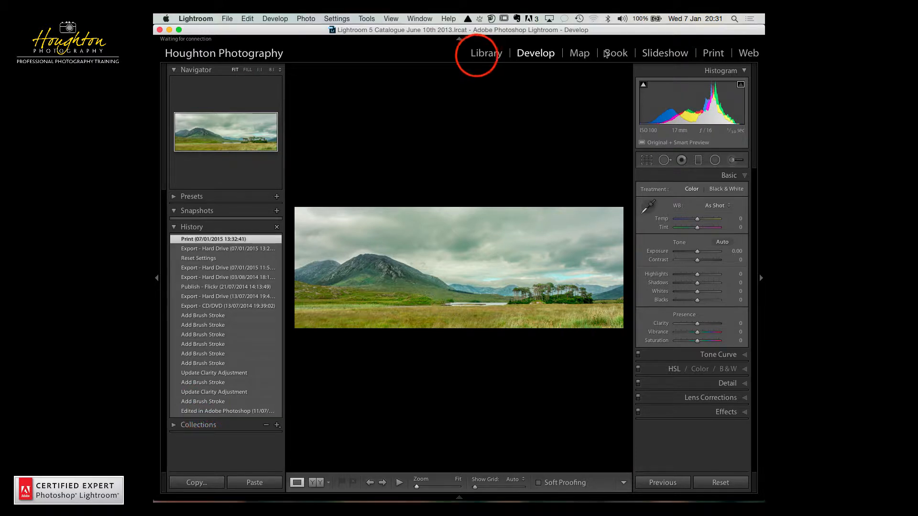
left_click(478, 53)
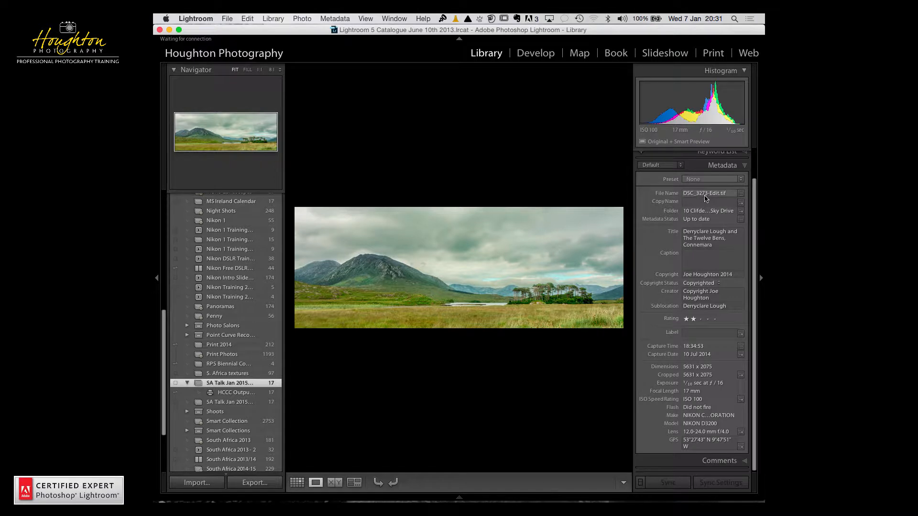
Step: Show the 2014 folder and filter its photos by the text 3273
left_click_drag(164, 324, 169, 214)
scroll(169, 219, "up", 1)
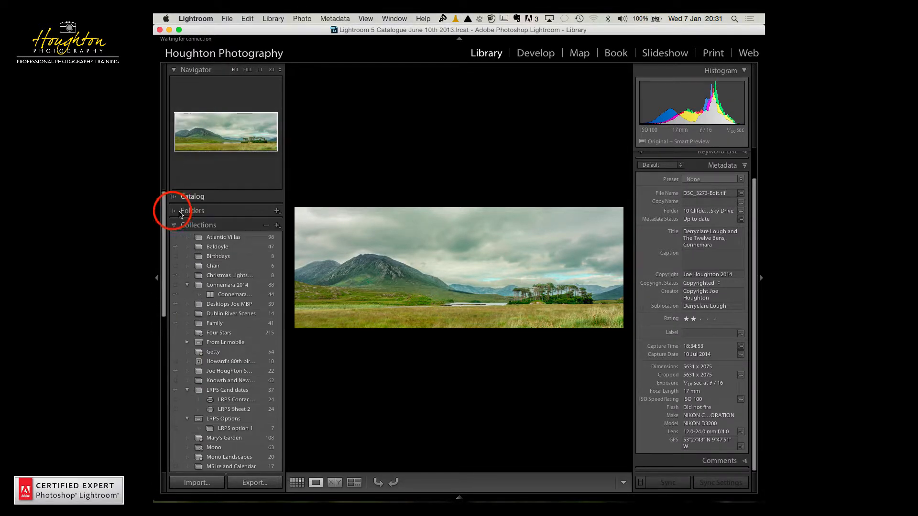
left_click(174, 211)
left_click(205, 258)
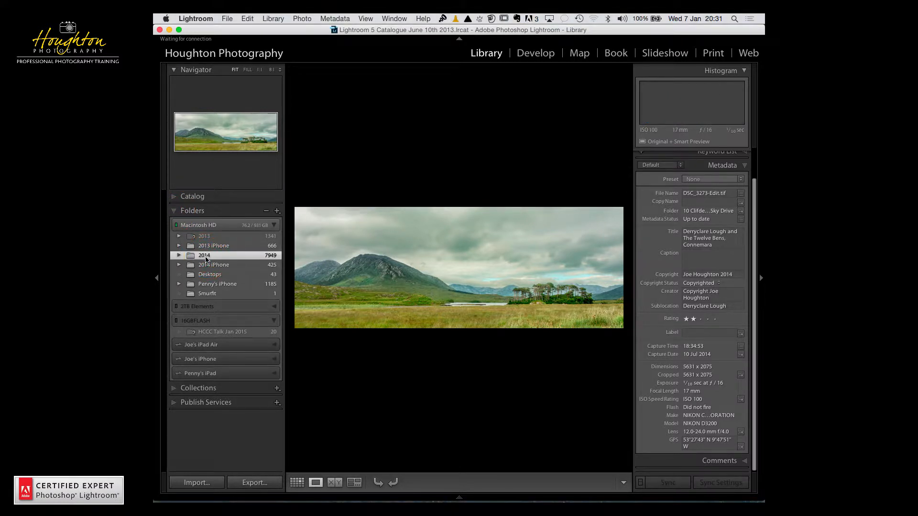
left_click(519, 86)
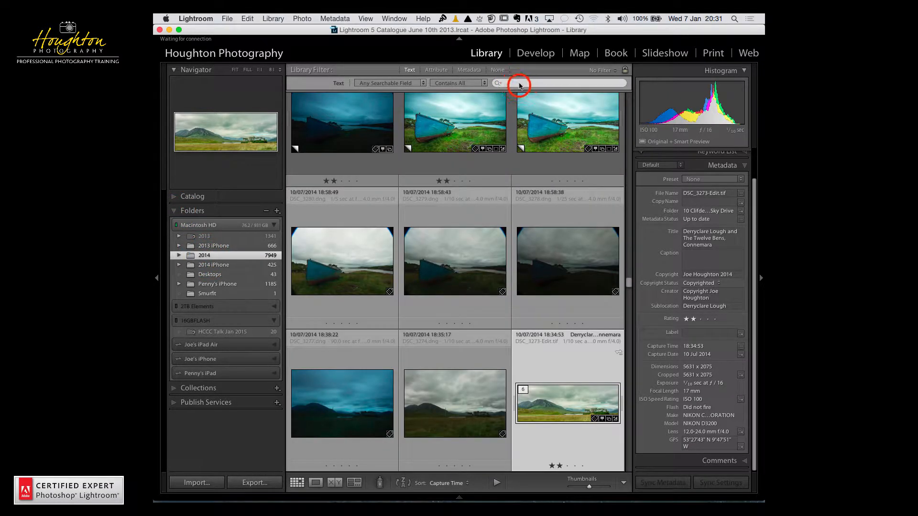
type("3273")
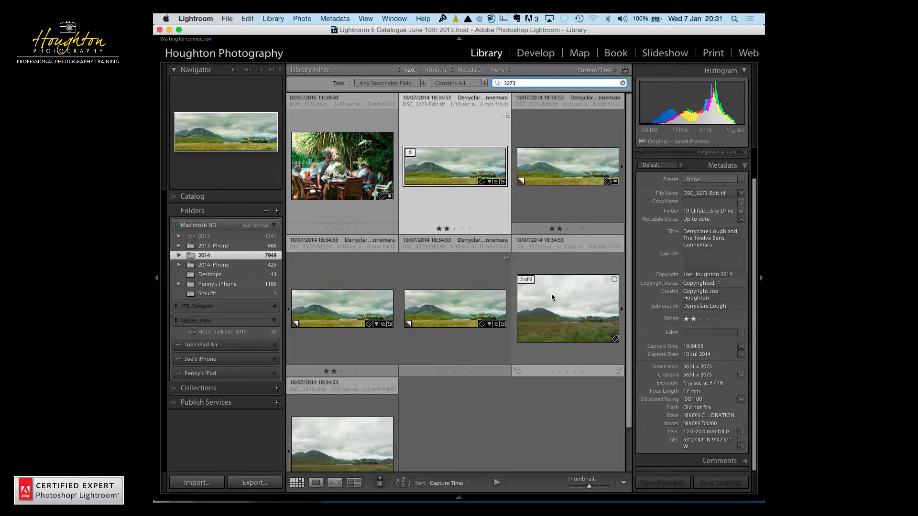
Step: View the unedited DSC_3273.dng enlarged with the folder list hidden, and open it in Develop
left_click(564, 305)
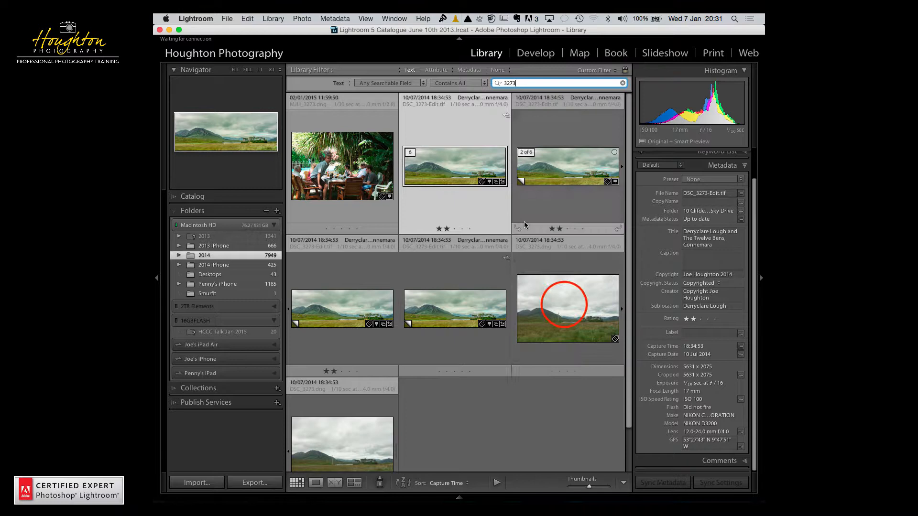
double_click(564, 306)
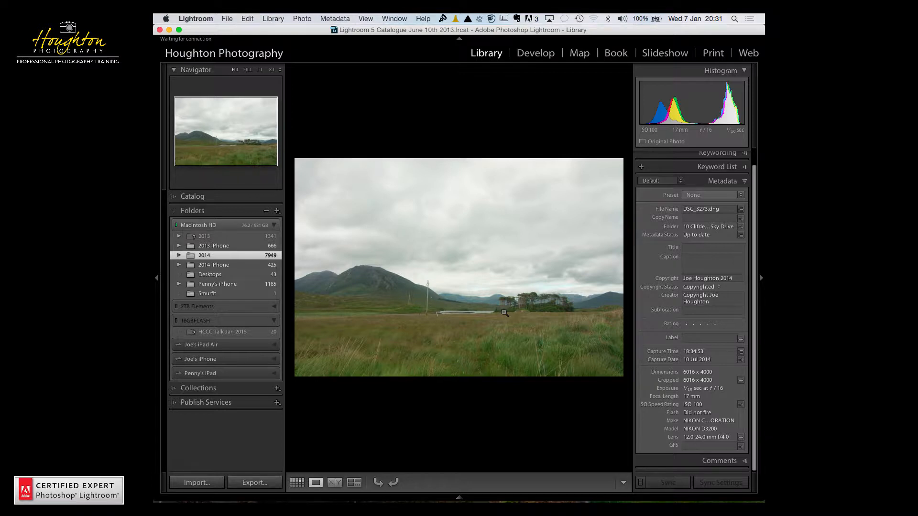
left_click(157, 279)
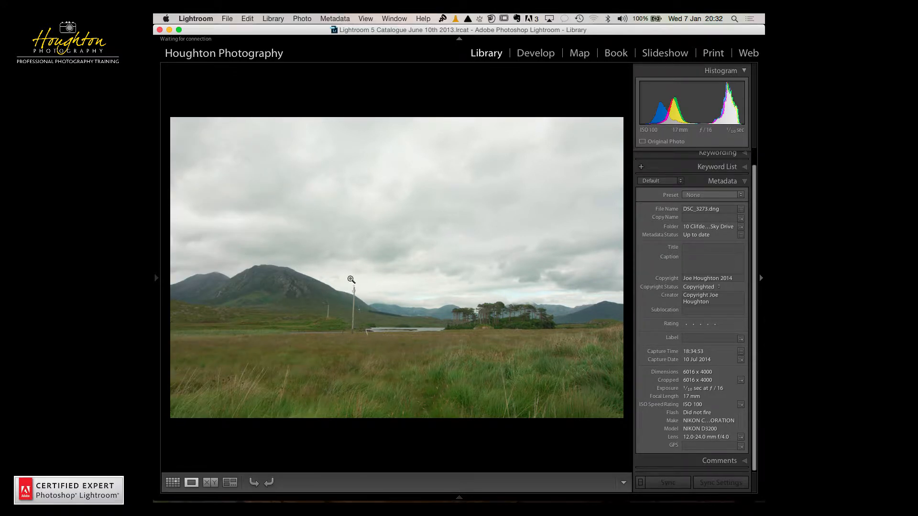
left_click(538, 54)
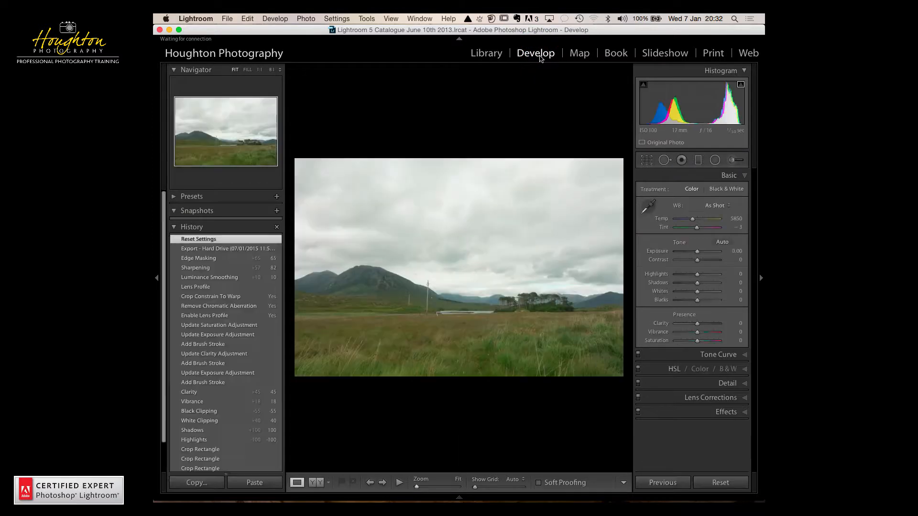
Step: Hide the edit history area and set Highlights to -100, Shadows to +100, Whites to +46 and Blacks to -64
left_click(157, 280)
left_click_drag(697, 275, 685, 302)
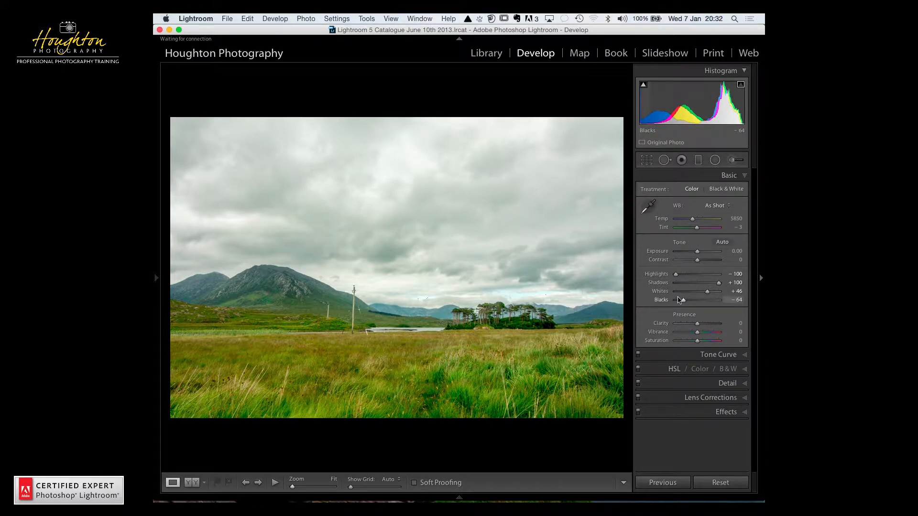
Step: Compare the landscape before and after the tone adjustments several times, ending on the adjusted version
key("backslash")
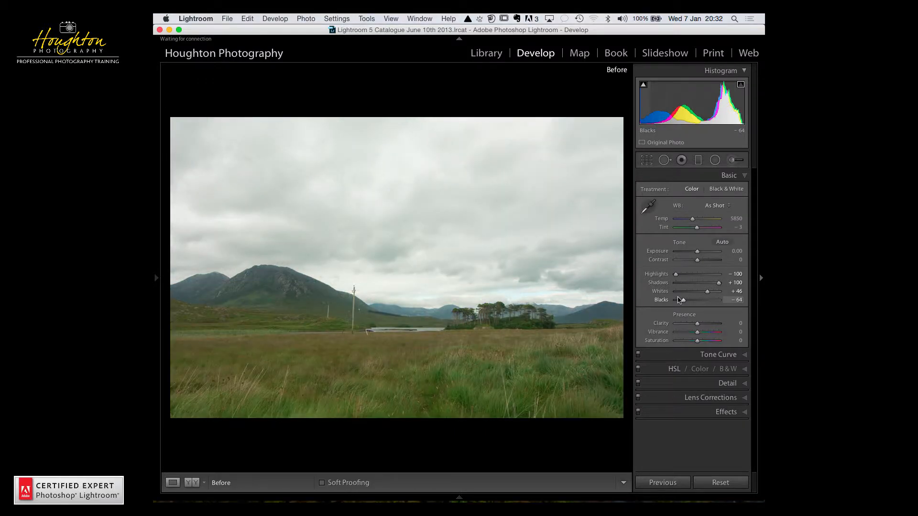
key("backslash")
key("backslash")
key("backslash")
key("backslash")
key("backslash")
key("backslash")
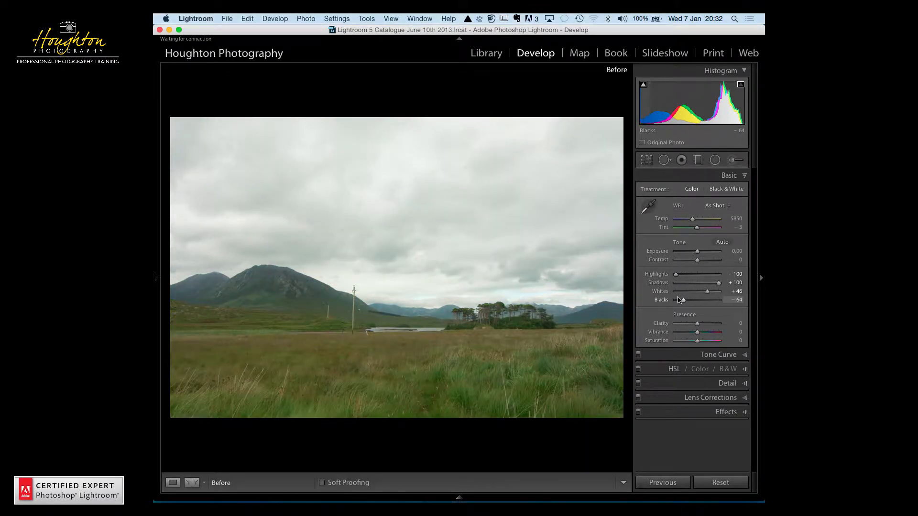
key("backslash")
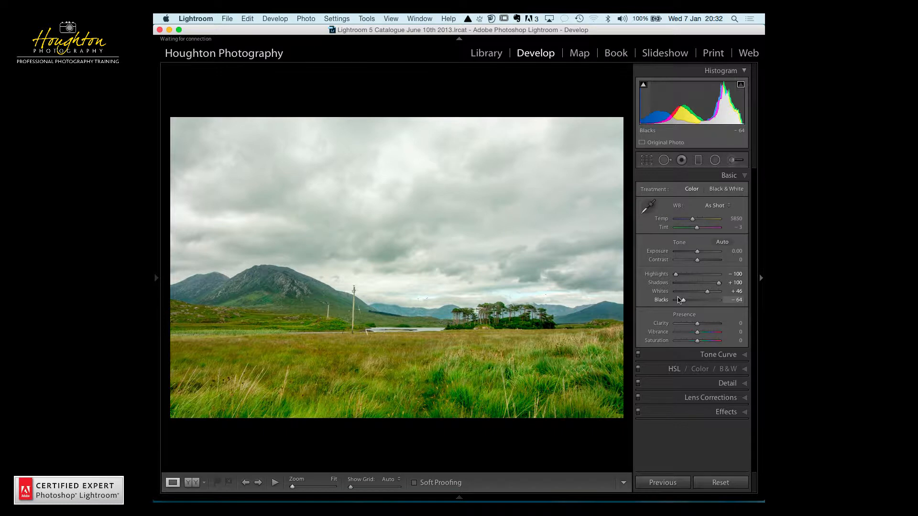
key("backslash")
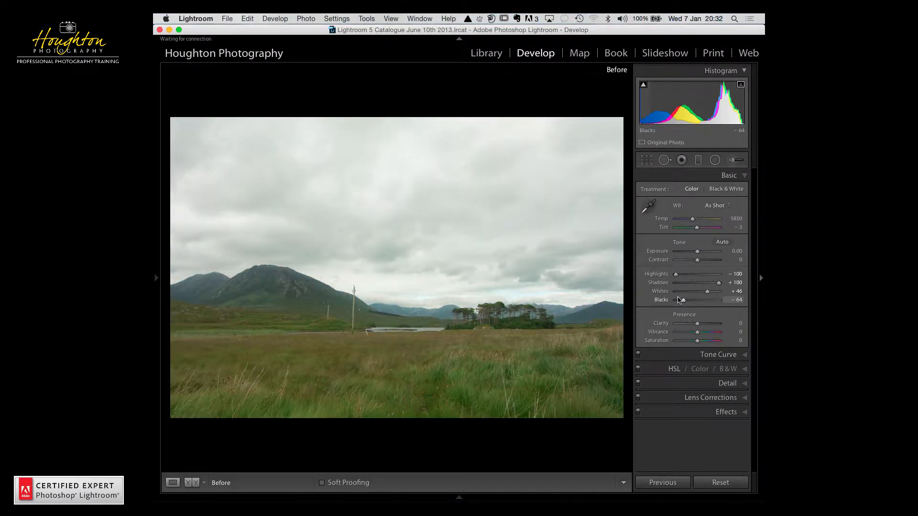
key("backslash")
key("backslash")
key("backslash")
key("backslash")
key("backslash")
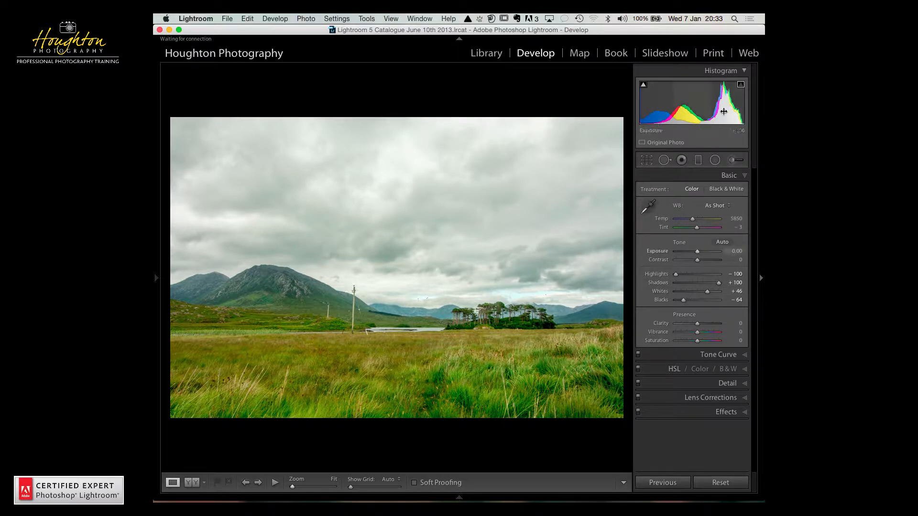
Step: Raise the landscape's Clarity to +32
left_click(697, 324)
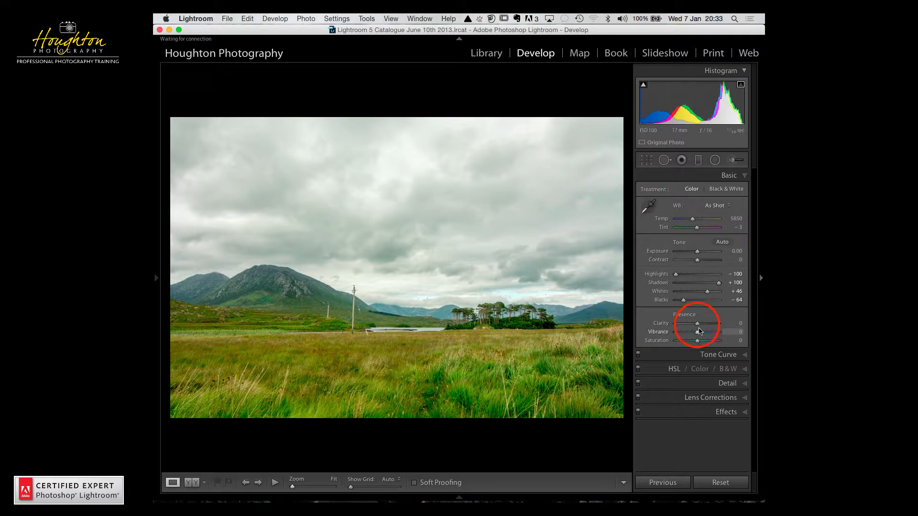
left_click_drag(697, 326, 705, 327)
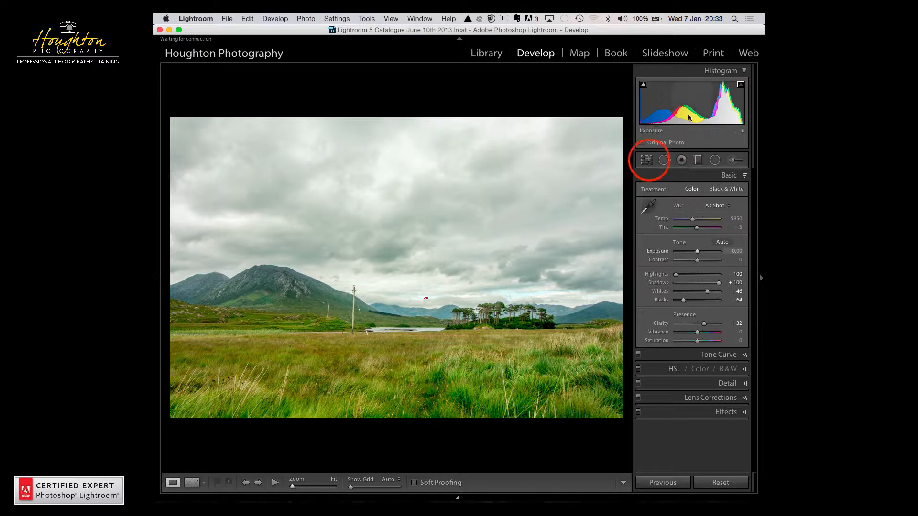
Step: Crop the landscape to a 19 x 7 aspect, positioned to keep the mountain, the trees and part of the foreground grass
left_click(646, 160)
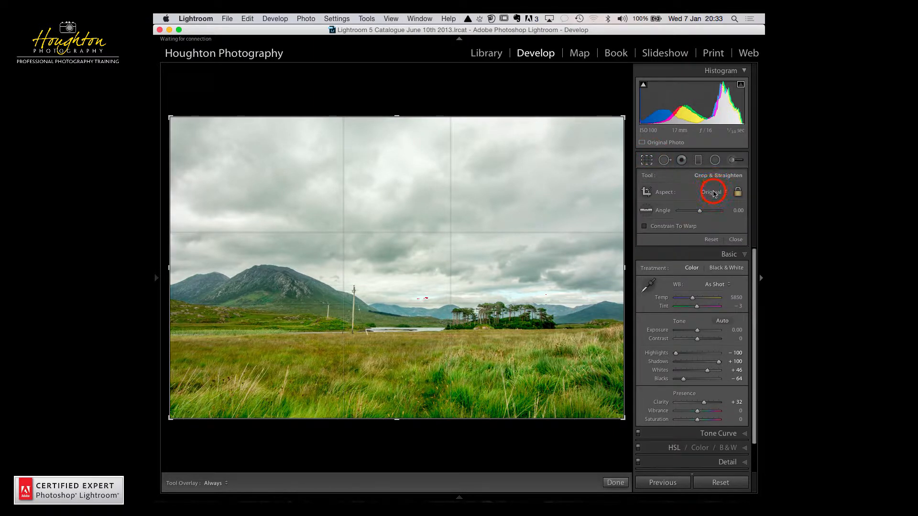
left_click(713, 192)
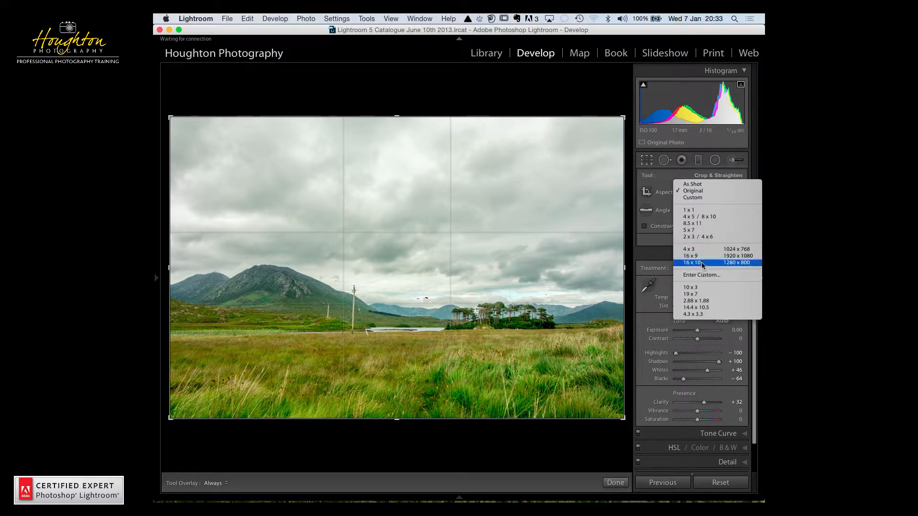
left_click(703, 295)
left_click_drag(470, 294, 478, 228)
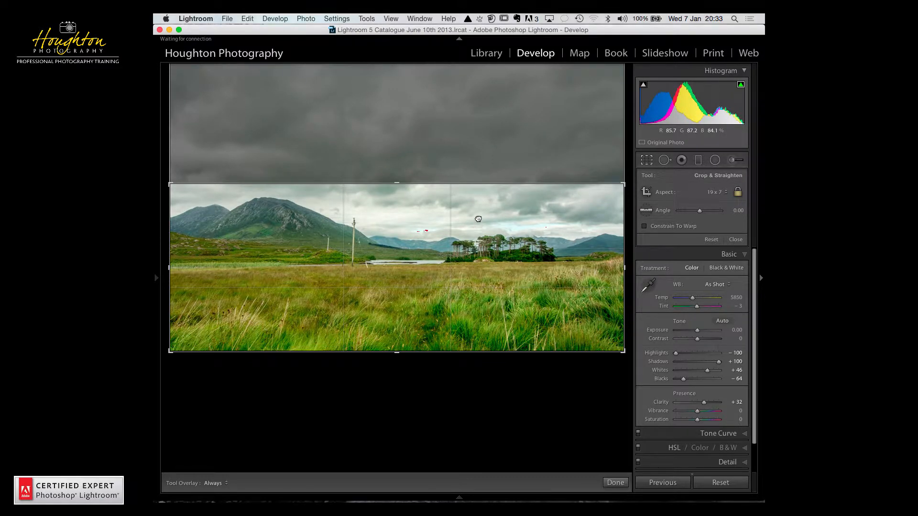
left_click_drag(478, 219, 479, 276)
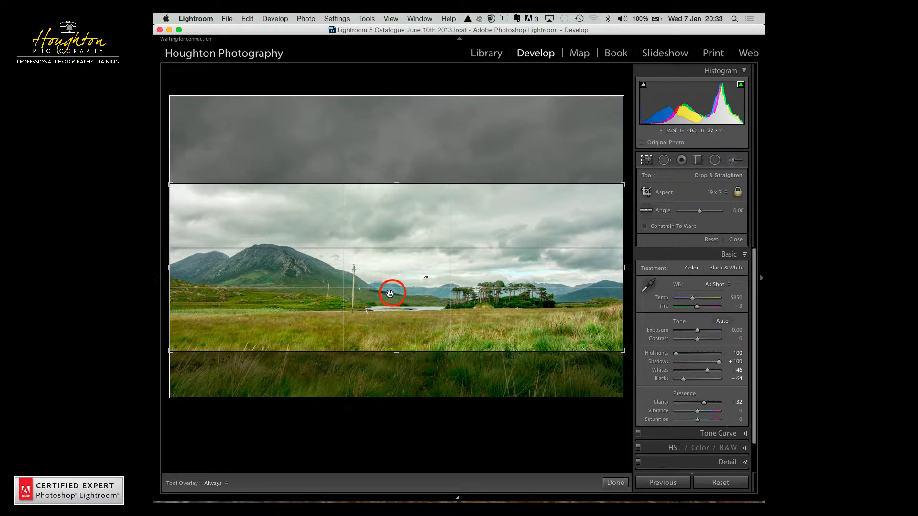
mouse_move(391, 293)
left_mouse_down()
mouse_move(392, 274)
mouse_move(391, 282)
left_mouse_up()
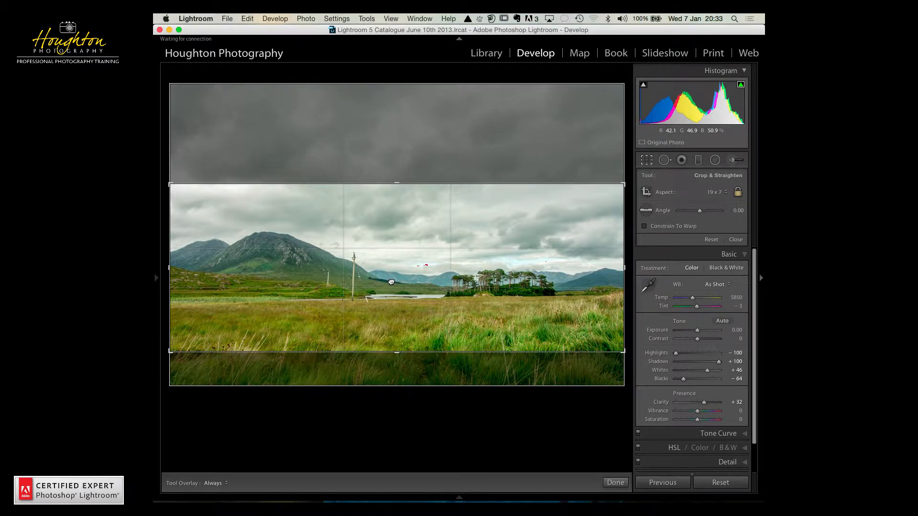
double_click(391, 282)
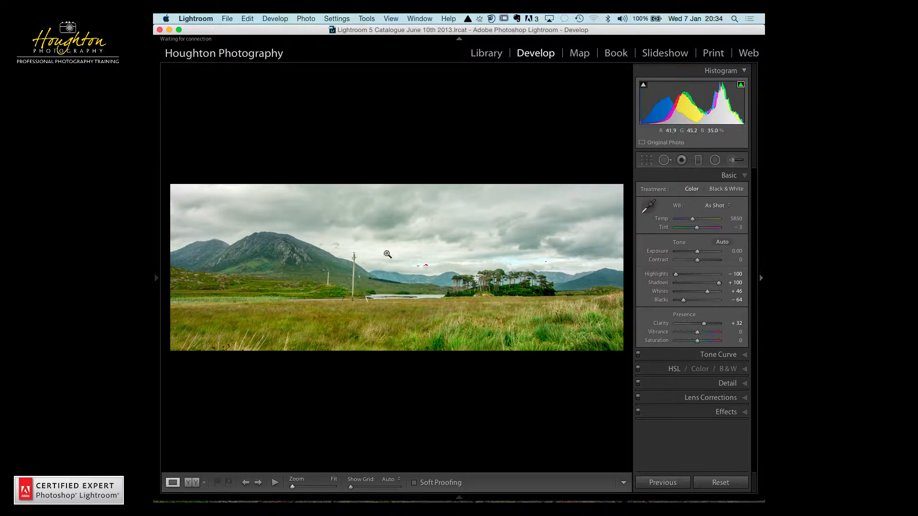
Step: Clone out the tall pole beside the lake, covering its top, its shaft and its base in separate spots
left_click(665, 159)
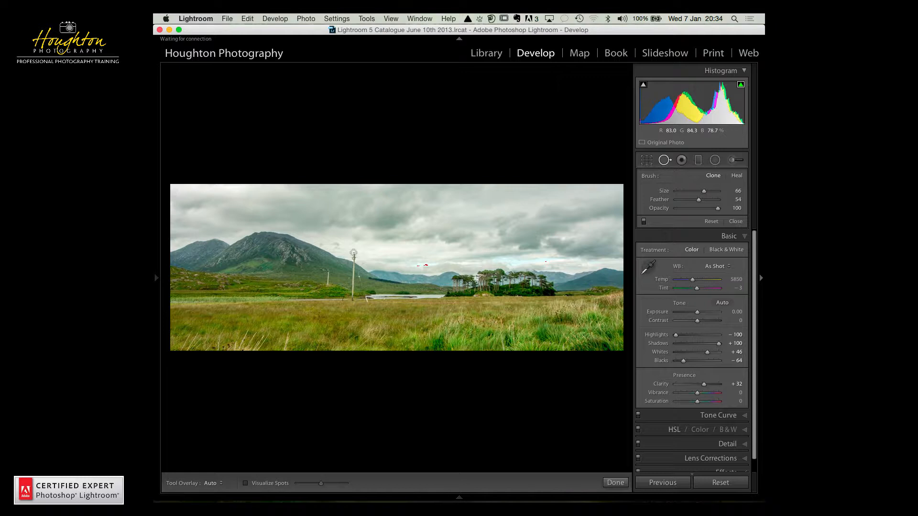
left_click(355, 251)
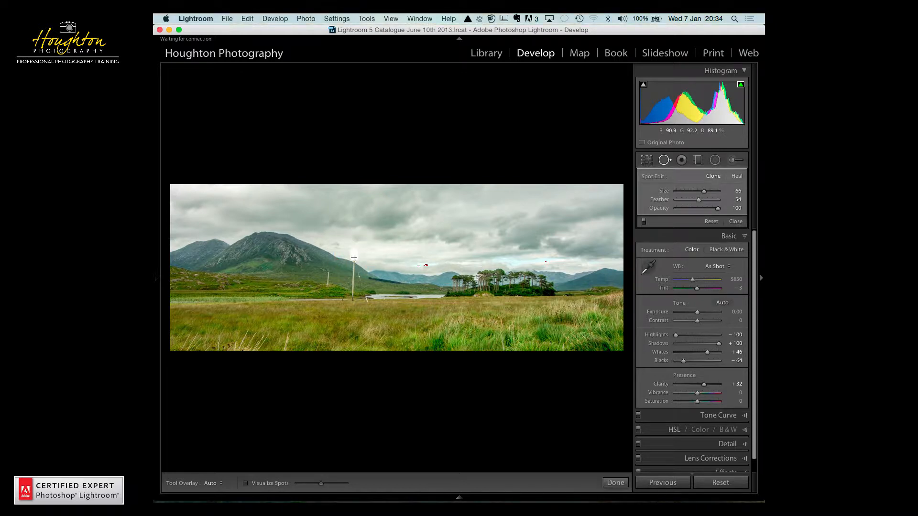
left_click_drag(353, 255, 354, 261)
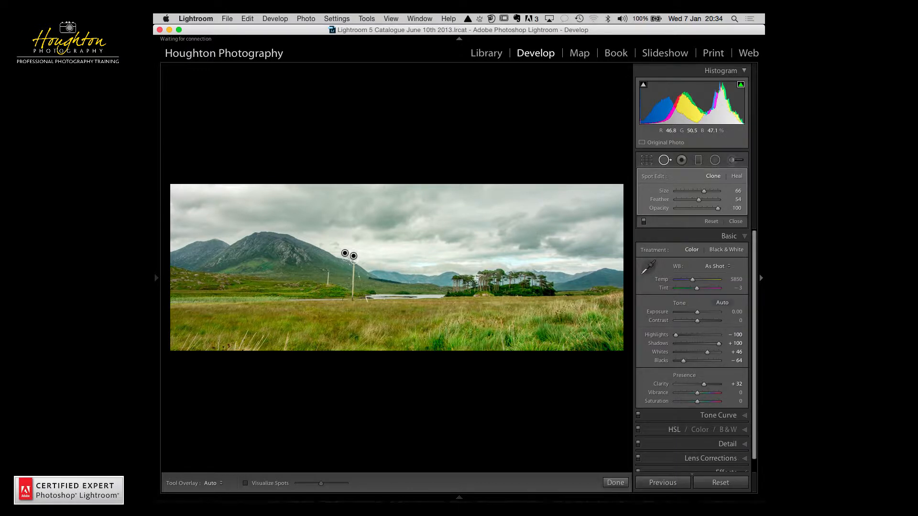
left_click(353, 269)
left_click_drag(353, 268, 353, 266)
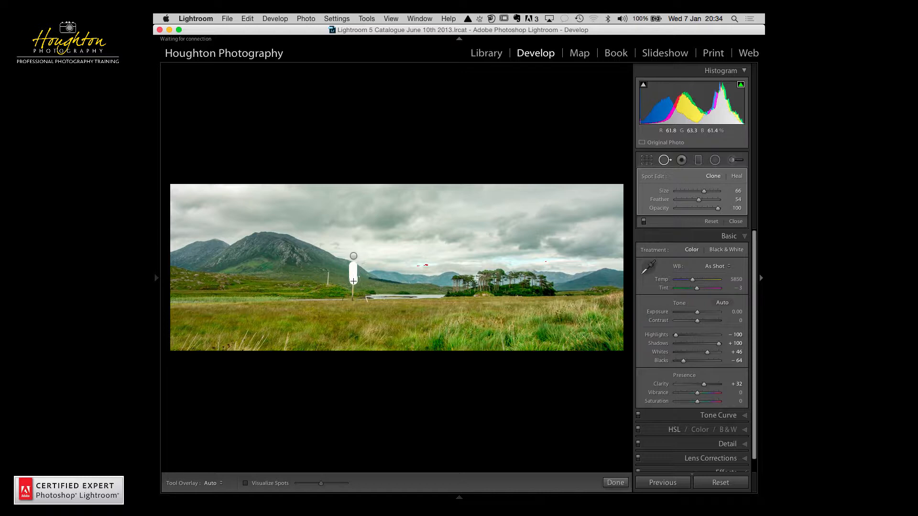
left_click_drag(353, 283, 352, 295)
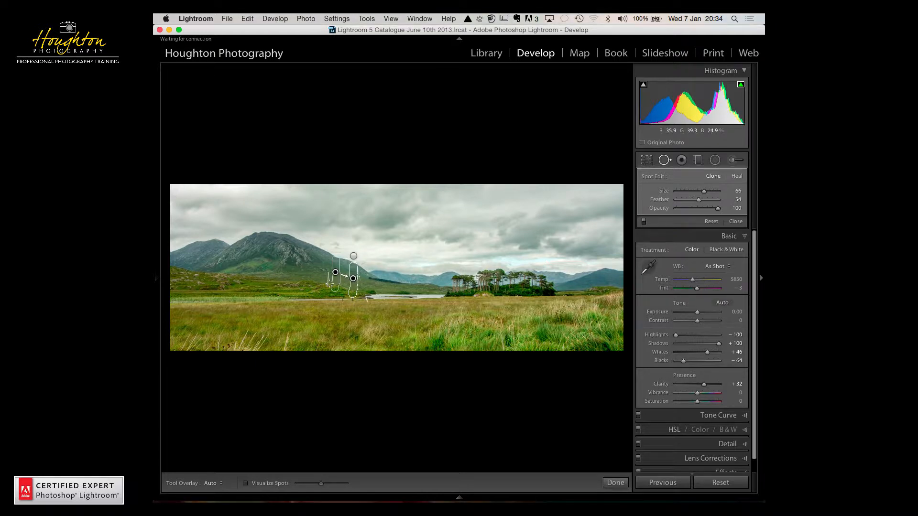
left_click(353, 300)
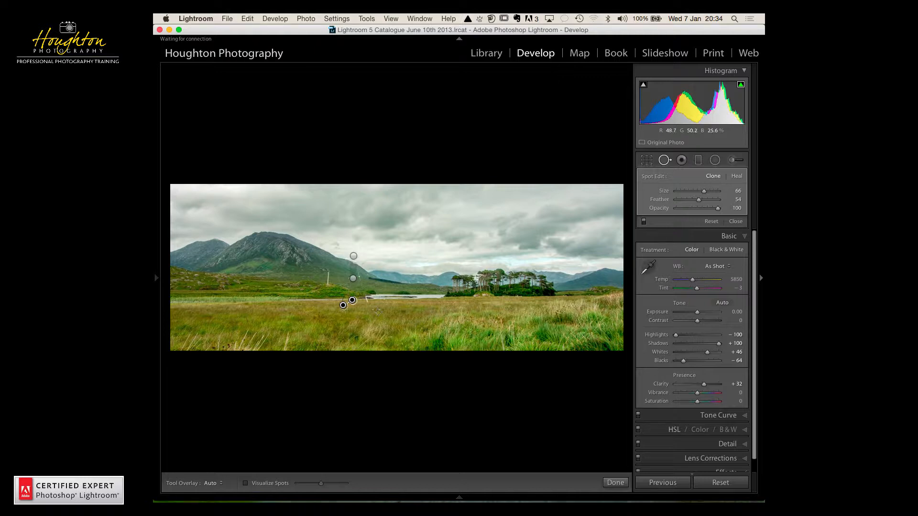
Step: Clone out the small lakeside post, the shorter pole and the marks around the tall pole, and compare with spot removal off and on
left_click(367, 301)
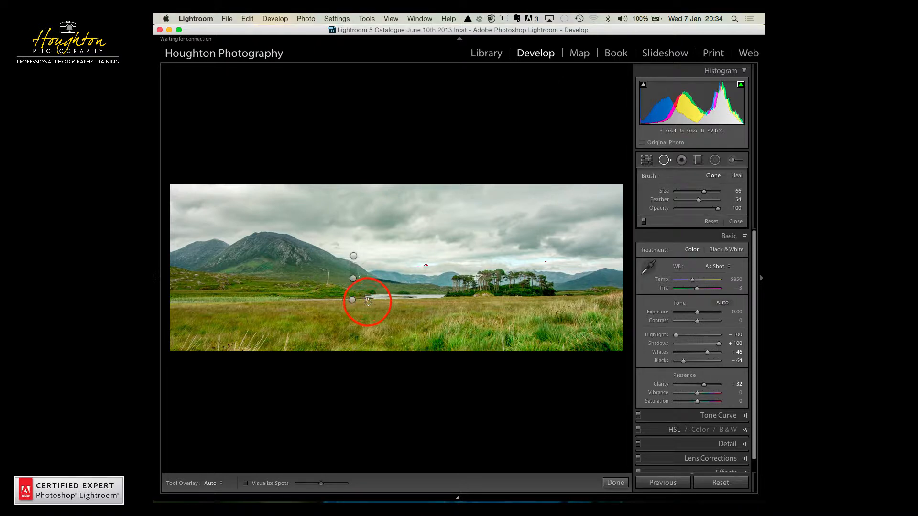
left_click(329, 282)
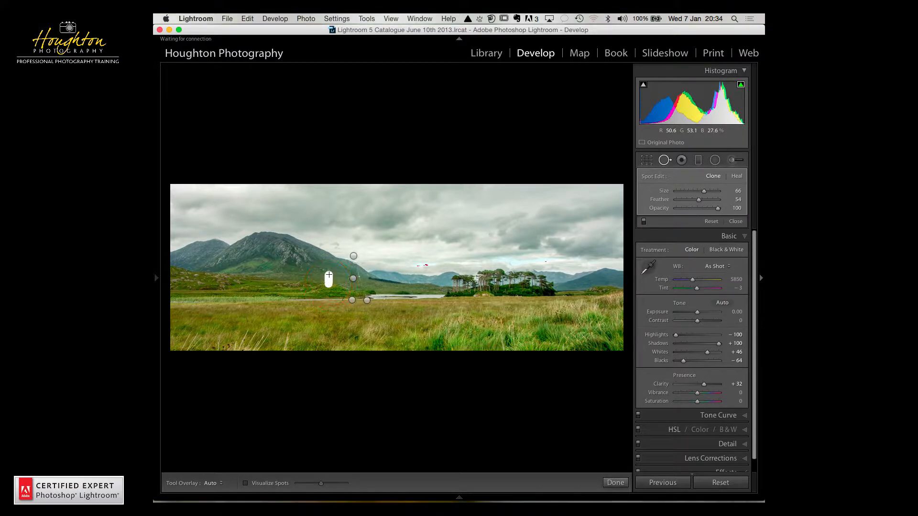
left_click(361, 283)
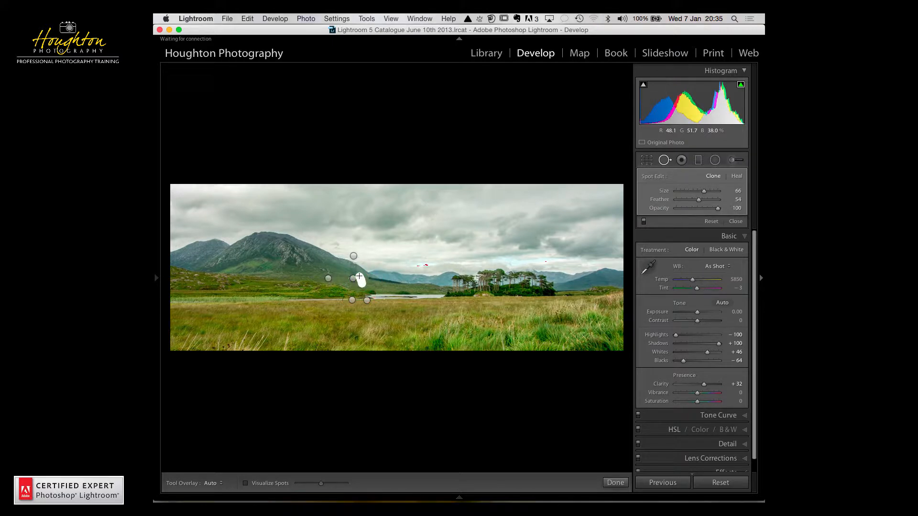
left_click(342, 296)
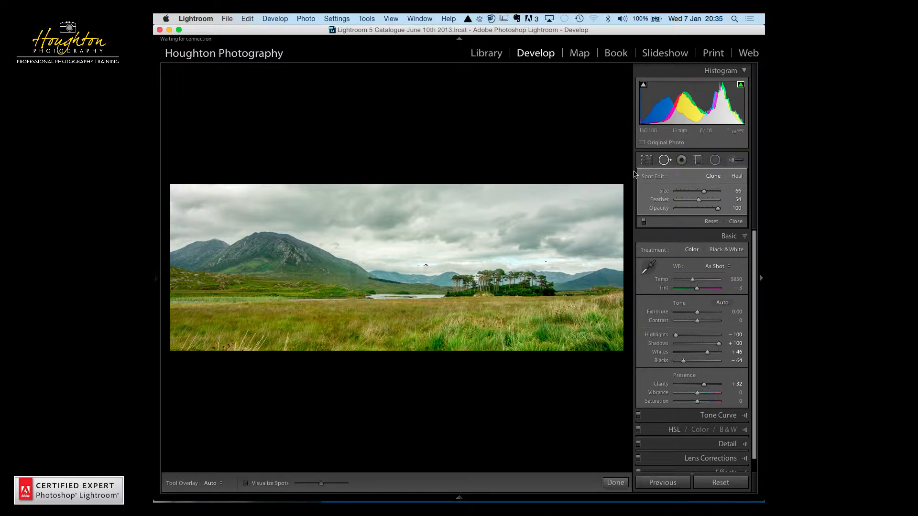
left_click(643, 222)
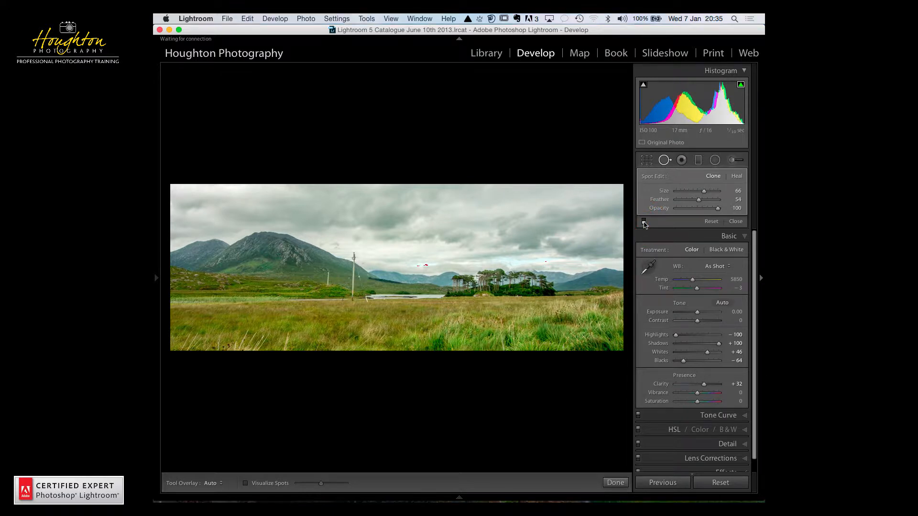
left_click(644, 222)
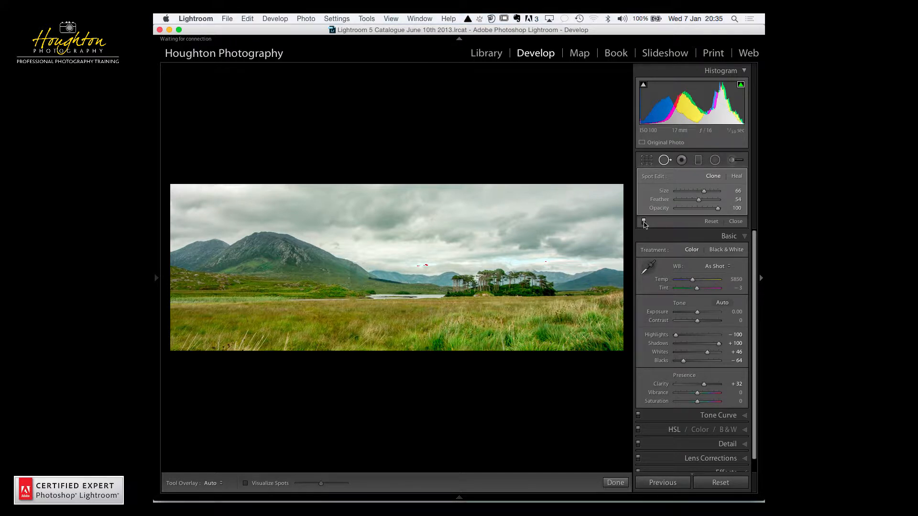
Step: Delete the clone correction covering the tall pole's shaft
left_click(353, 278)
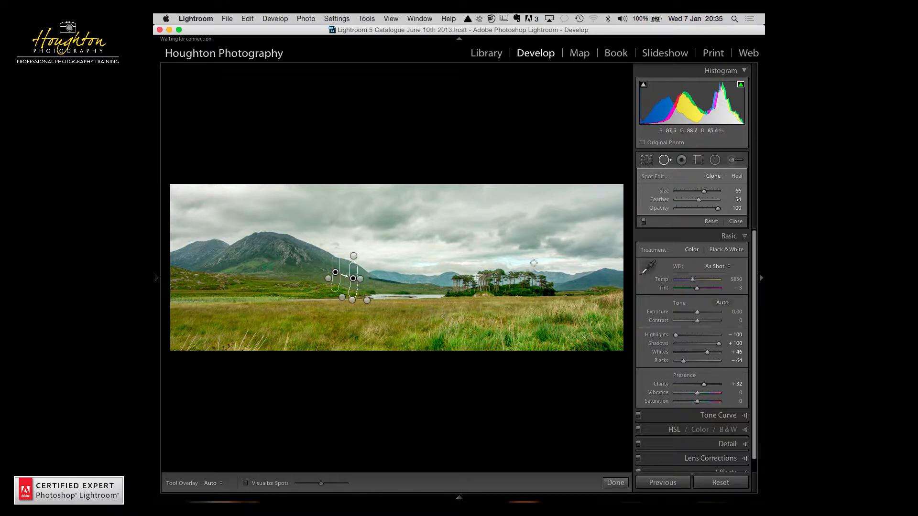
left_click(353, 278)
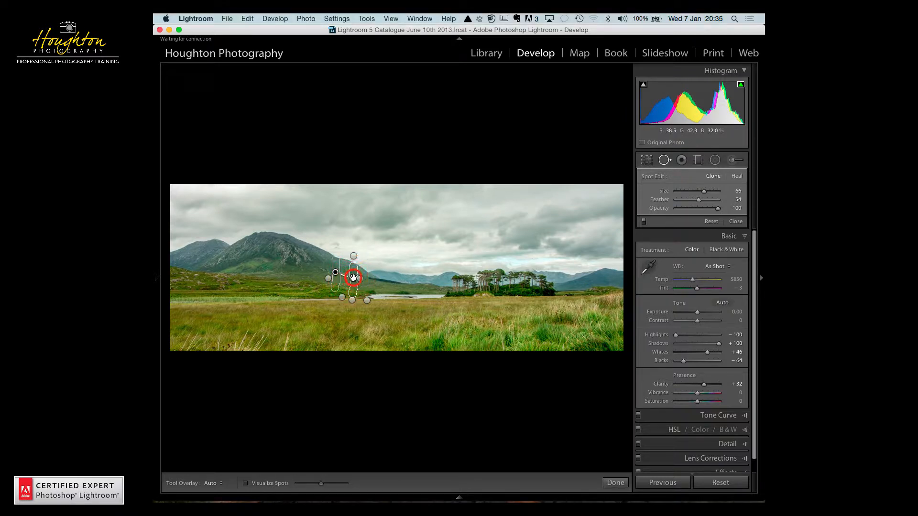
key("Delete")
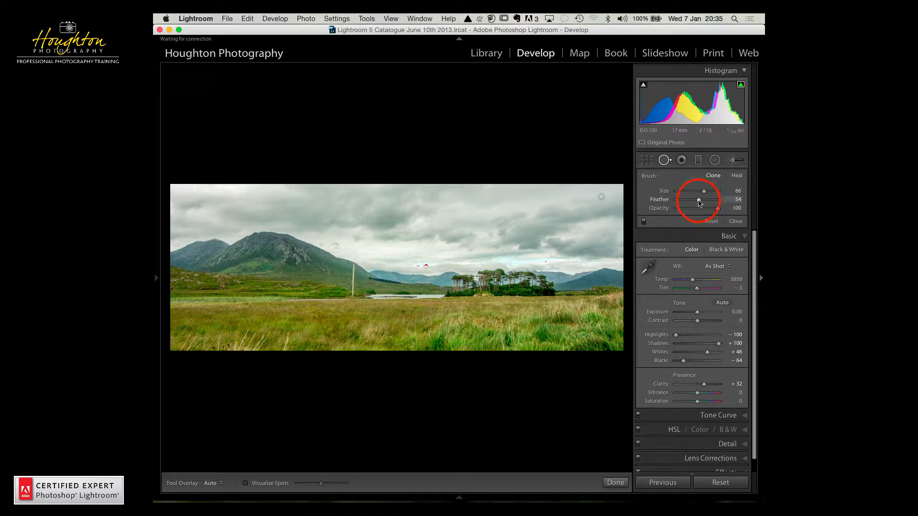
Step: Clone over the tall pole's shaft again with brush size 50, feather 83 and opacity 87
left_click_drag(699, 202, 711, 209)
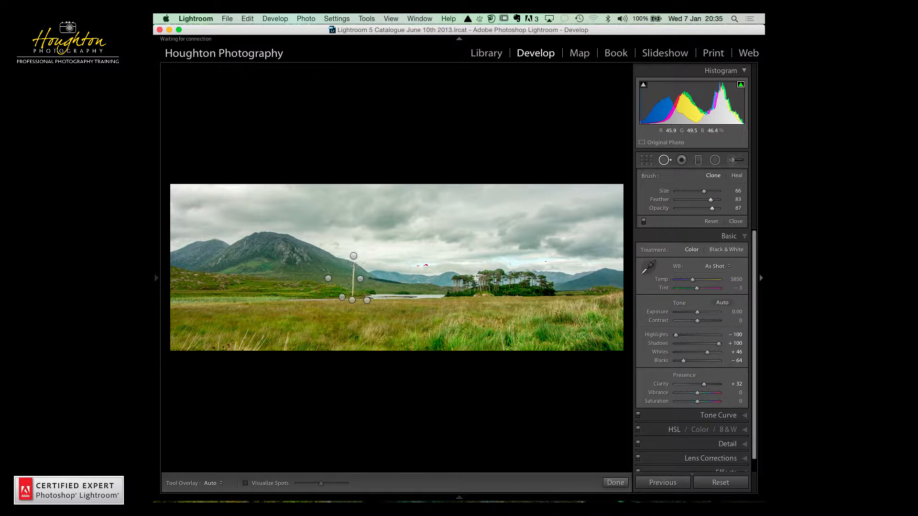
scroll(354, 266, "down", 3)
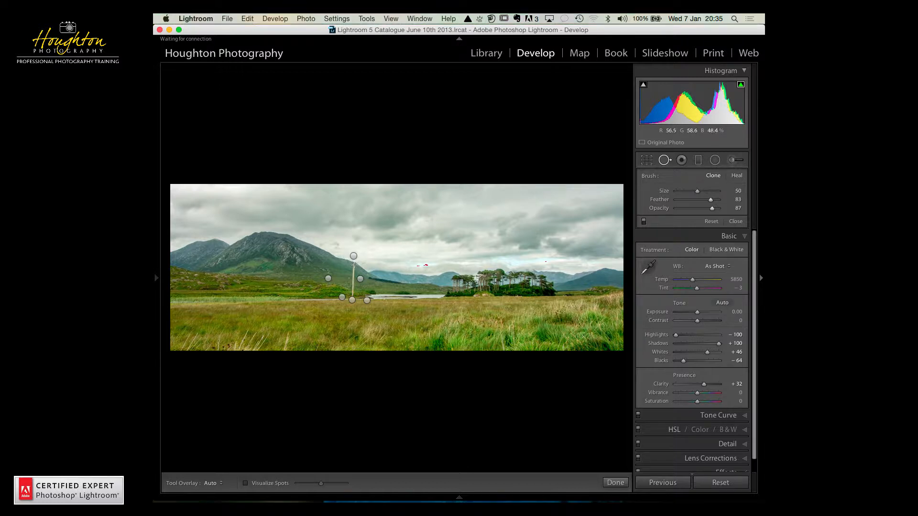
left_click(353, 265)
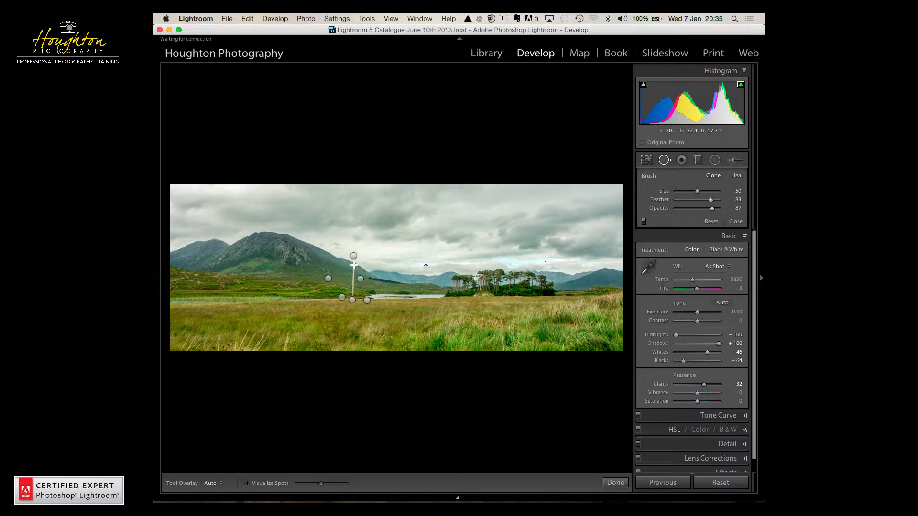
left_click(353, 265)
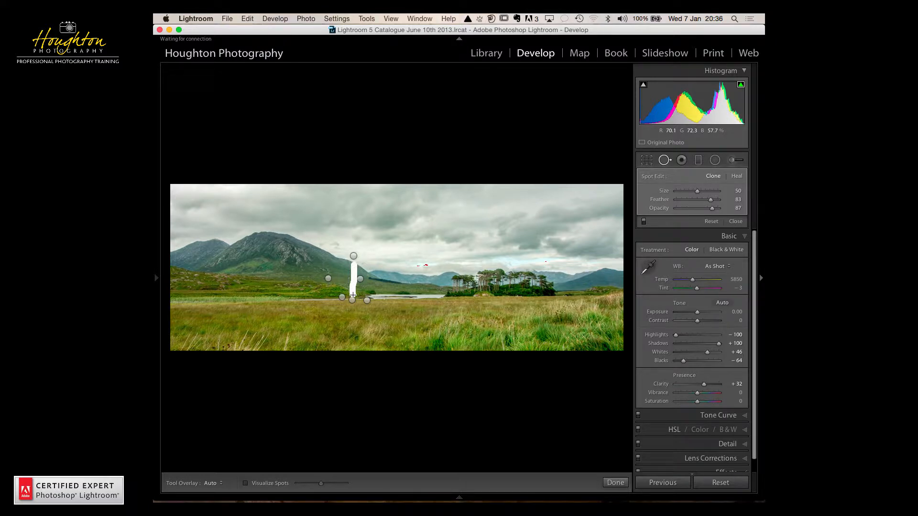
left_click_drag(353, 295, 353, 295)
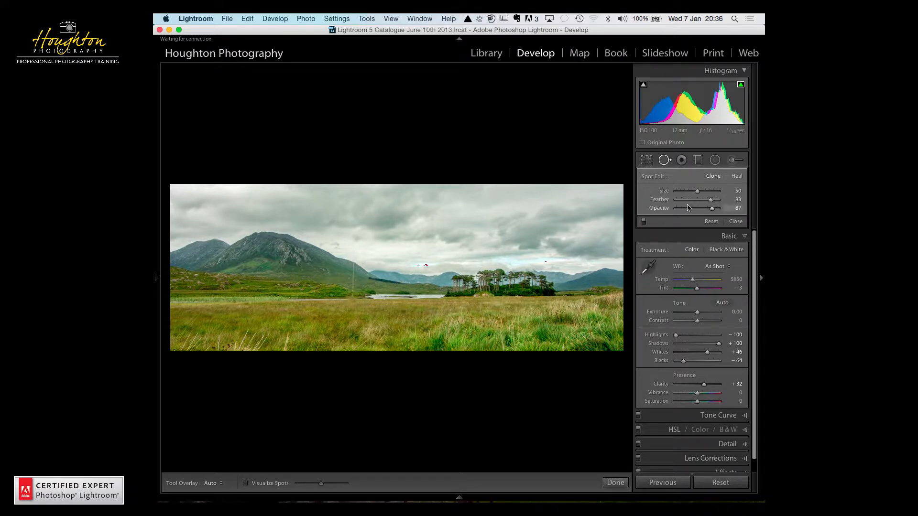
Step: Raise the new shaft correction's opacity to 100, shift its source slightly away from the pole, and finish spot removal
left_click(712, 208)
mouse_move(711, 208)
left_mouse_down()
mouse_move(724, 213)
mouse_move(700, 209)
mouse_move(727, 209)
mouse_move(673, 210)
mouse_move(729, 210)
left_mouse_up()
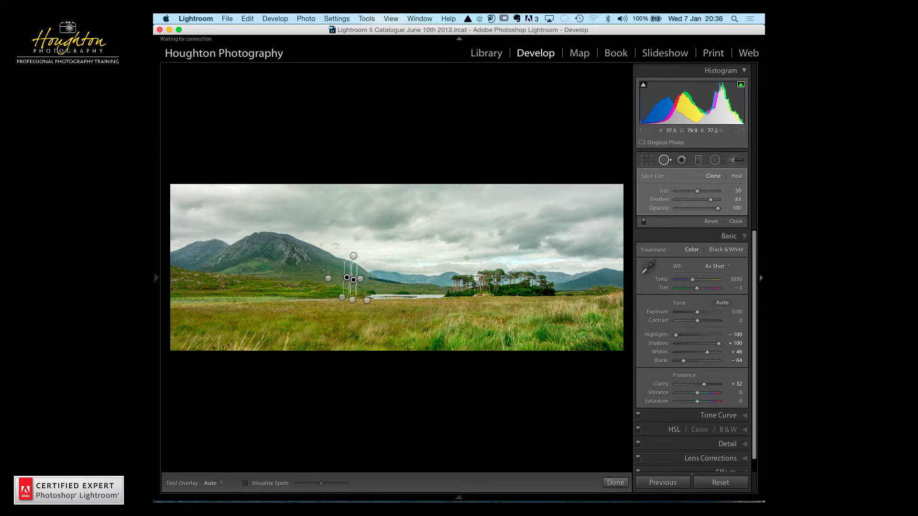
left_click(347, 278)
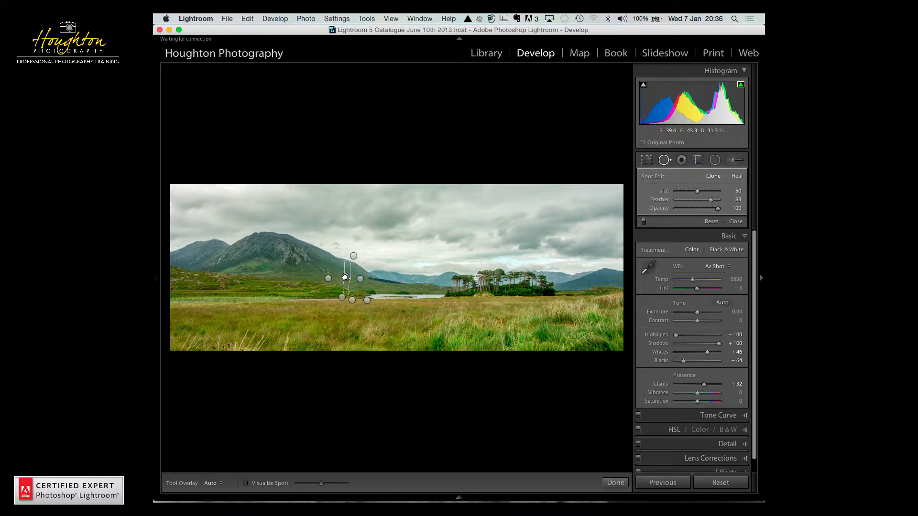
left_click_drag(347, 277, 344, 279)
left_click(664, 159)
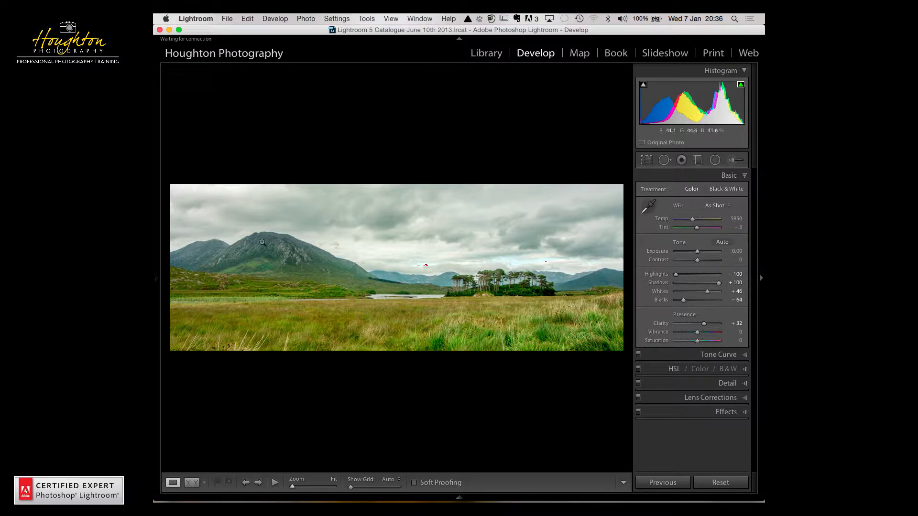
Step: Paint an Adjustment Brush mask with brush size 4.0 over the large mountain and the hill at the photo's far right edge
left_click(731, 160)
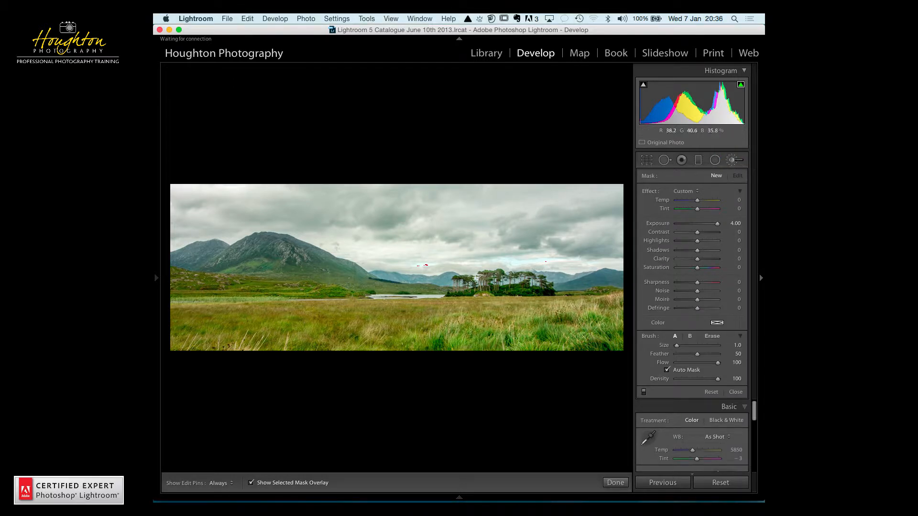
key("bracketright")
key("bracketright")
key("bracketright")
key("h")
left_click_drag(211, 270, 250, 247)
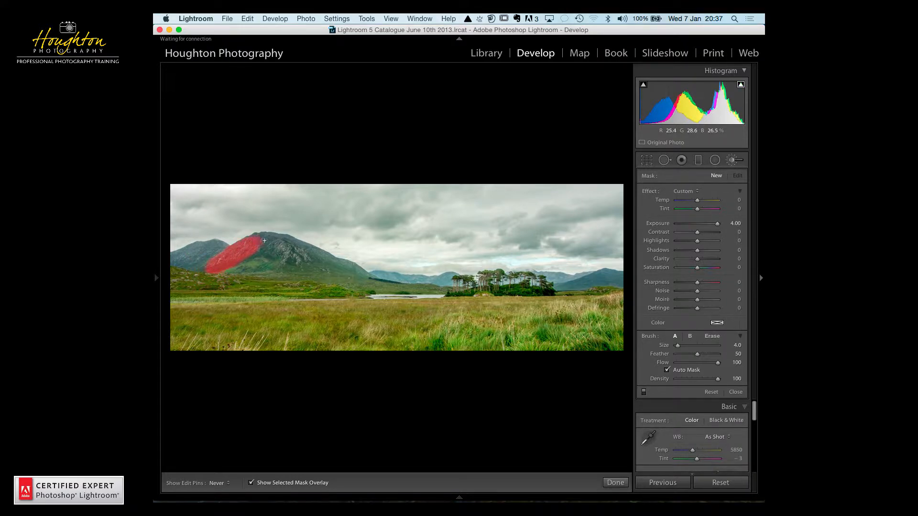
left_click_drag(270, 251, 301, 248)
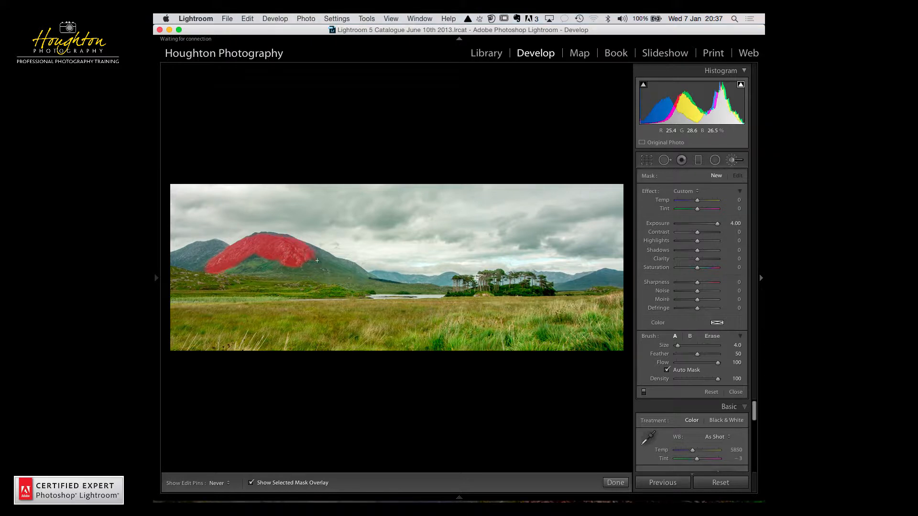
left_click_drag(325, 265, 337, 270)
key("h")
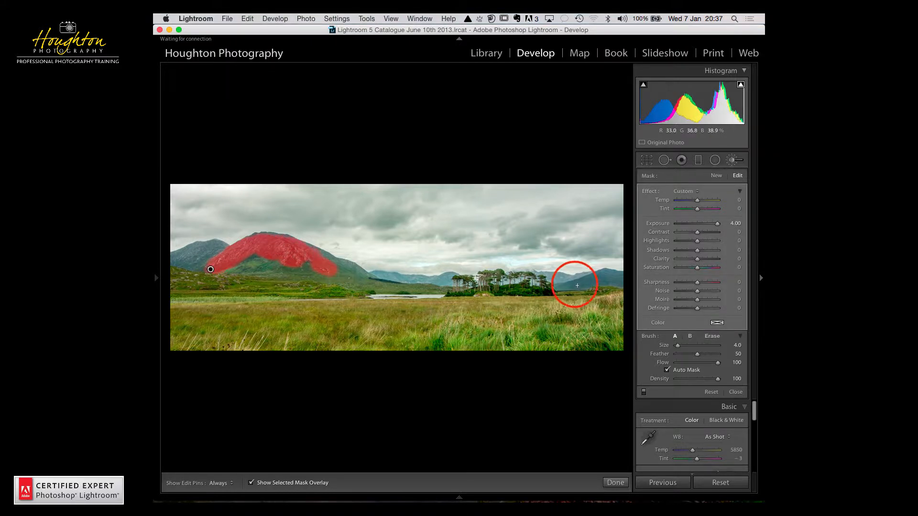
left_click_drag(569, 285, 621, 277)
key("h")
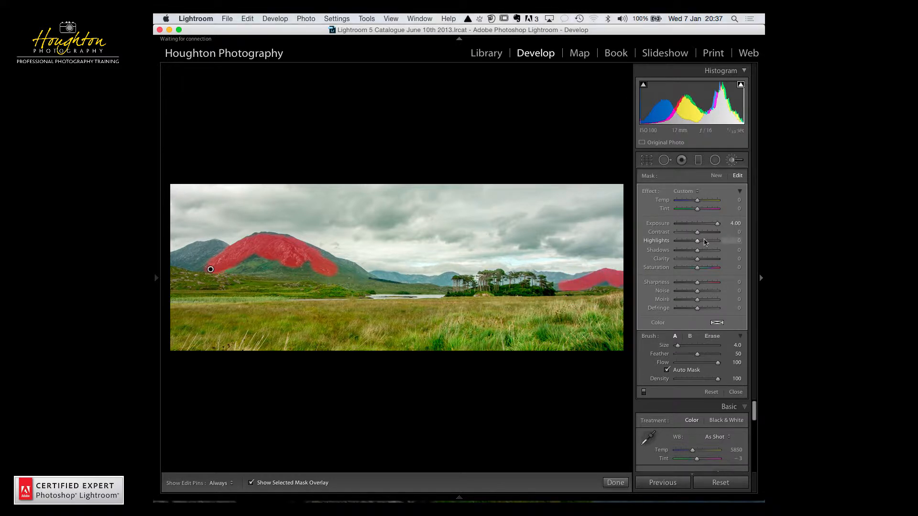
Step: Set the Exposure of the painted mountain mask to 0.00
left_click(717, 225)
left_click_drag(717, 225, 698, 227)
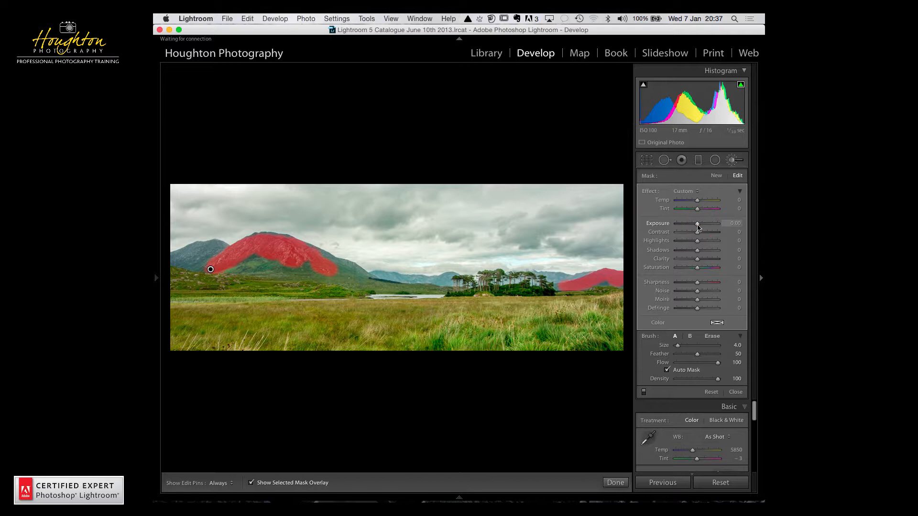
Step: Set the large mountain mask's Clarity to 50, judging it with the mask overlay and edit pins hidden, and close the Adjustment Brush
left_click(697, 259)
left_click_drag(699, 261, 706, 262)
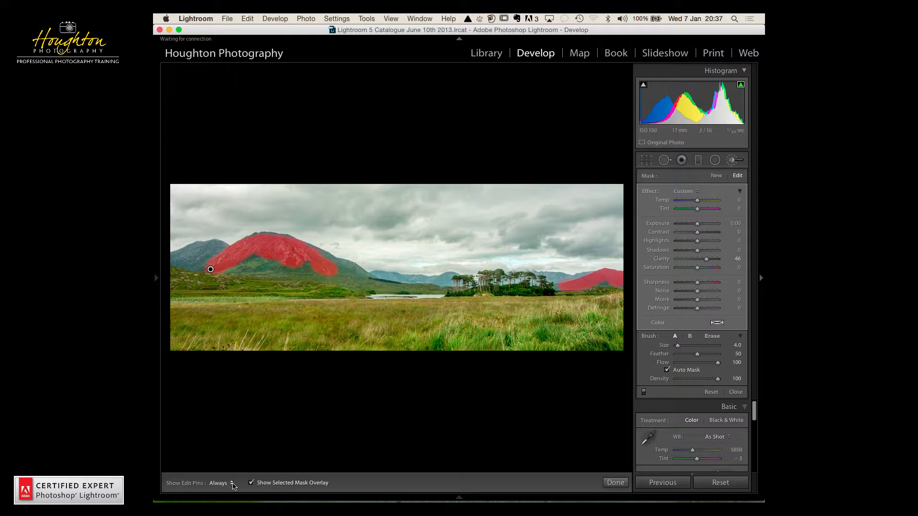
left_click(251, 482)
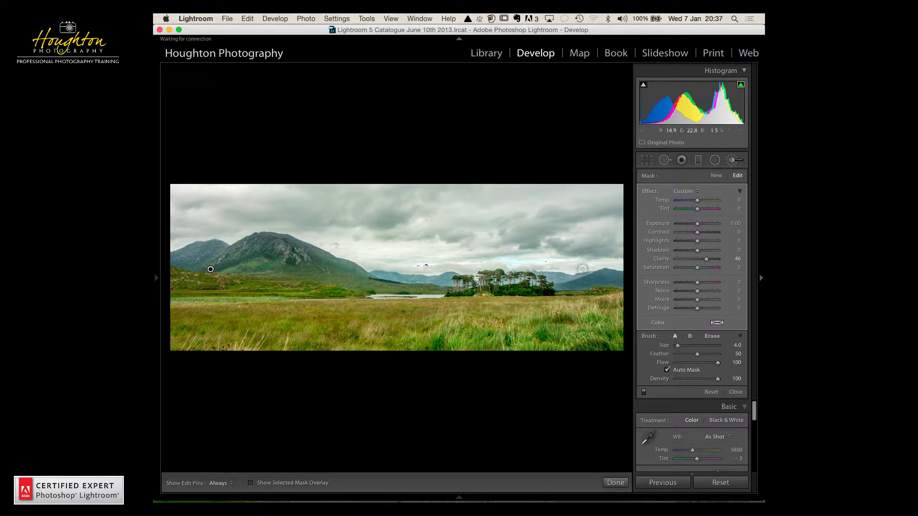
mouse_move(706, 261)
left_mouse_down()
mouse_move(717, 262)
mouse_move(696, 262)
mouse_move(724, 264)
mouse_move(686, 262)
mouse_move(724, 270)
mouse_move(708, 265)
left_mouse_up()
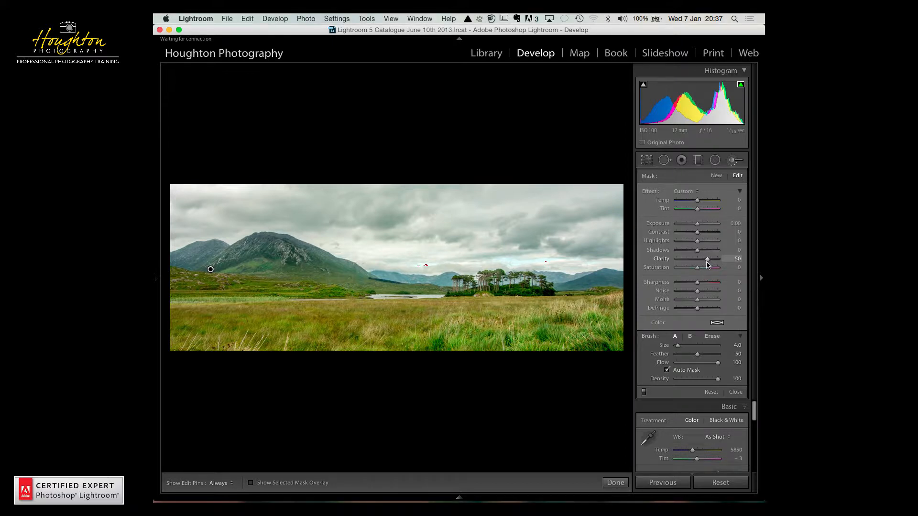
key("h")
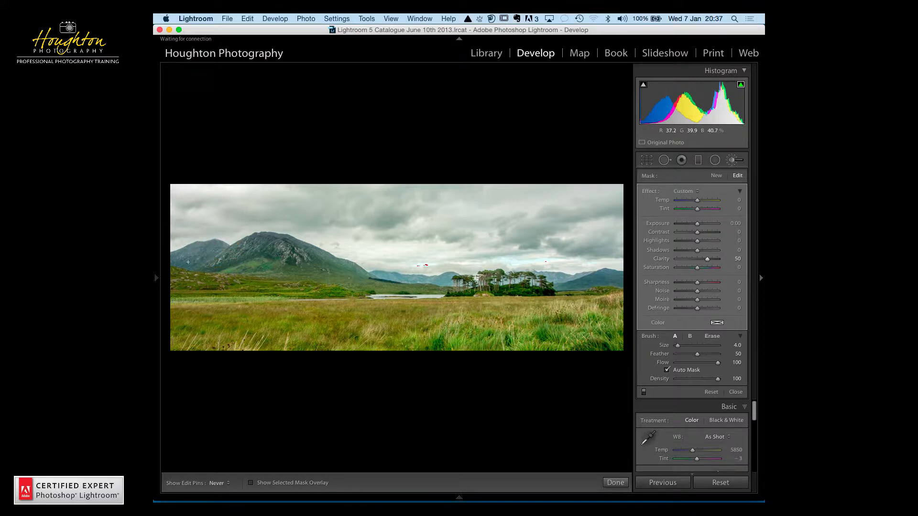
key("h")
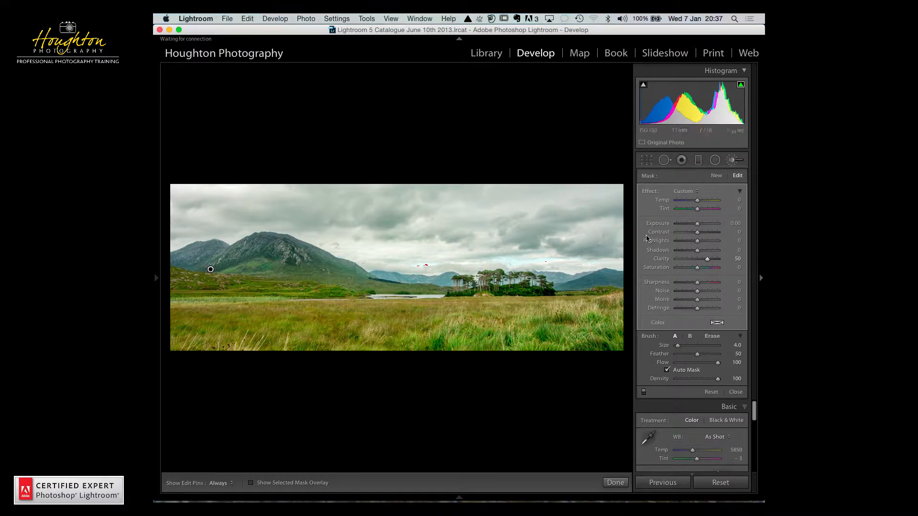
left_click(732, 161)
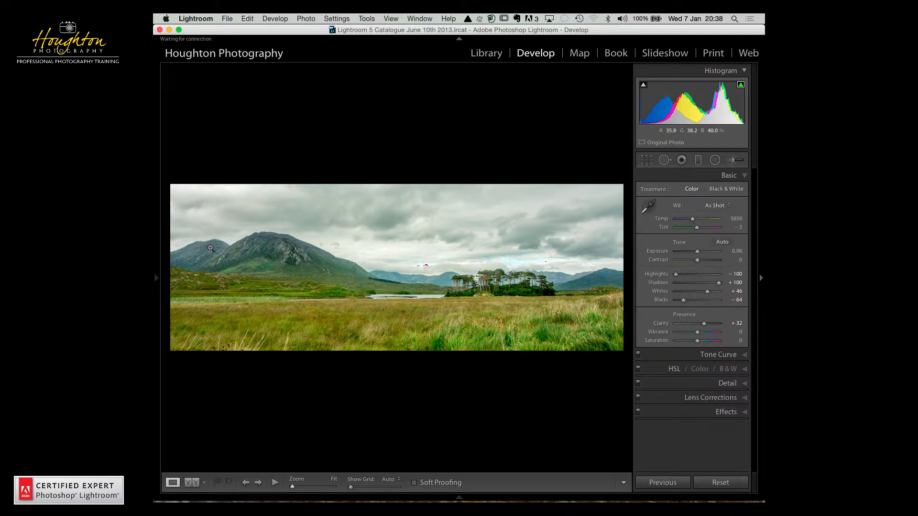
Step: Paint a new Adjustment Brush mask over the smaller mountain at the photo's far left and set its Exposure to -0.49
left_click(735, 162)
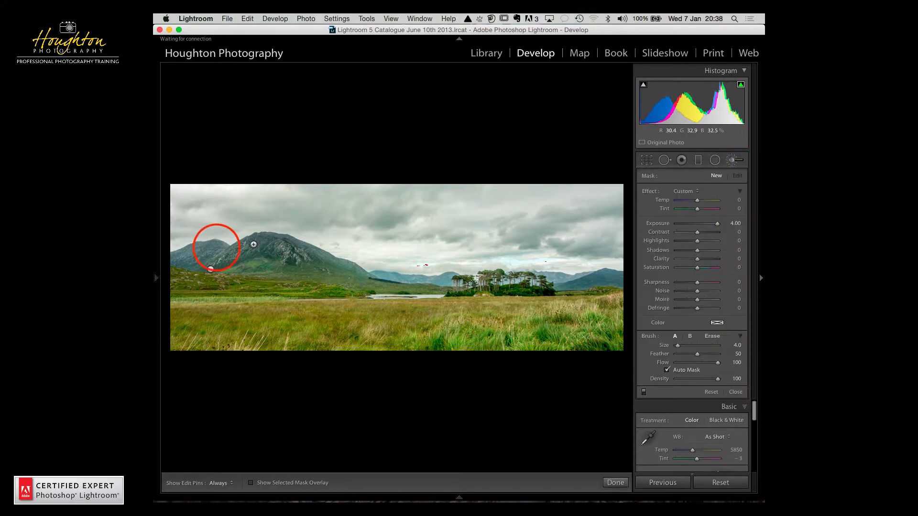
key("h")
mouse_move(216, 248)
left_mouse_down()
mouse_move(177, 262)
mouse_move(212, 244)
left_mouse_up()
left_click(717, 225)
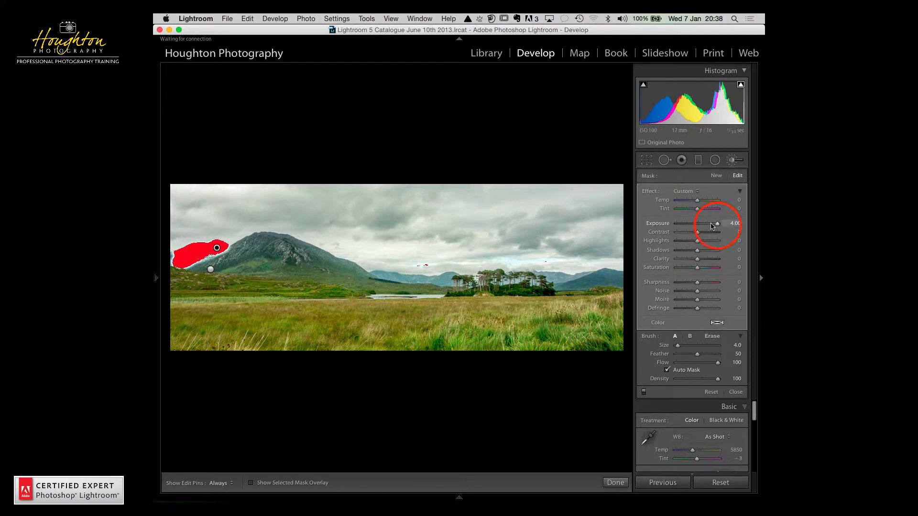
left_click_drag(717, 225, 695, 227)
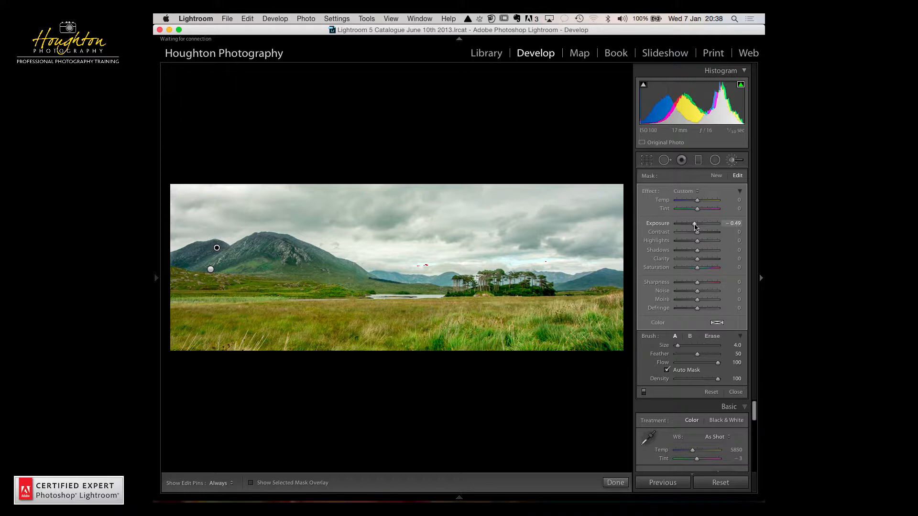
left_click(734, 161)
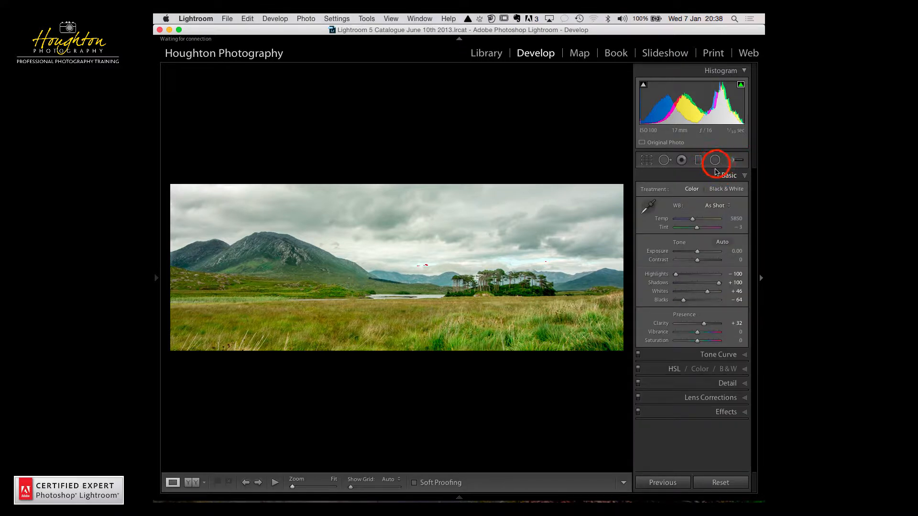
Step: Draw a Radial Filter ellipse around the pine tree island and set its Exposure to 0.65 and Clarity to 79
left_click(715, 161)
left_click_drag(504, 294, 589, 264)
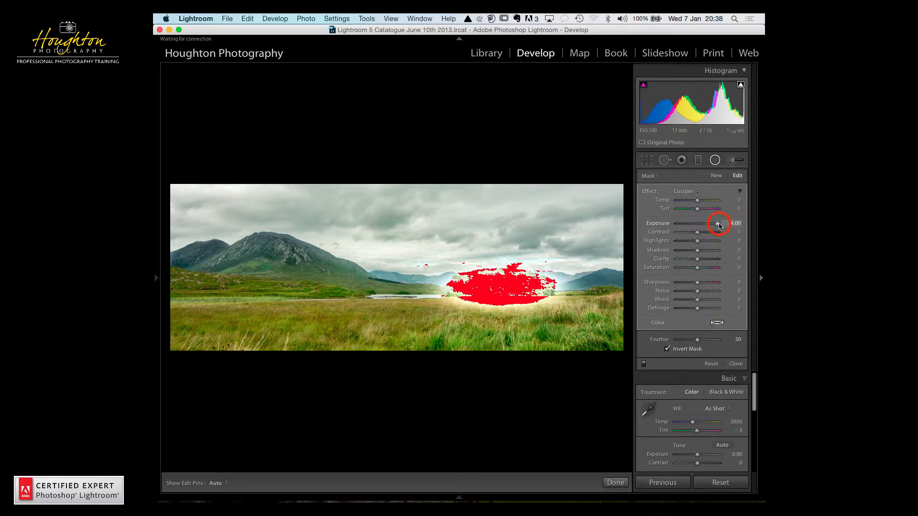
left_click_drag(717, 223, 702, 226)
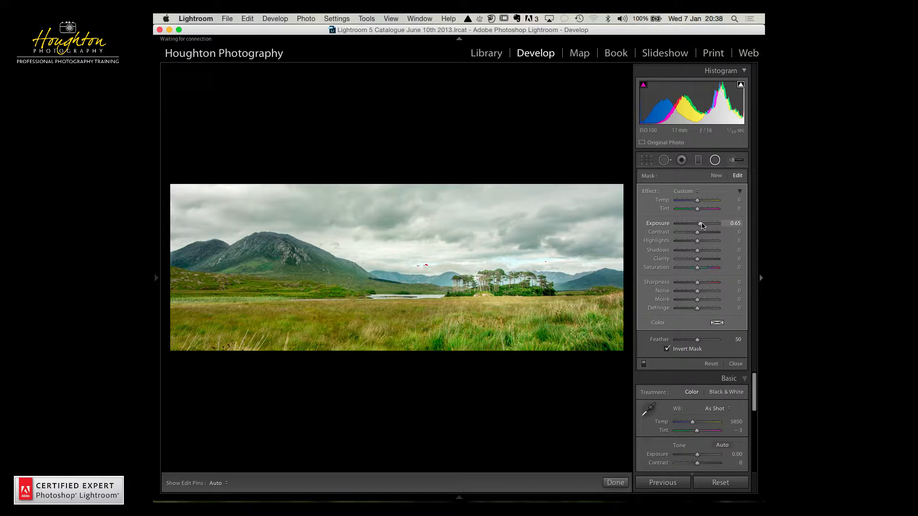
left_click_drag(697, 258, 713, 262)
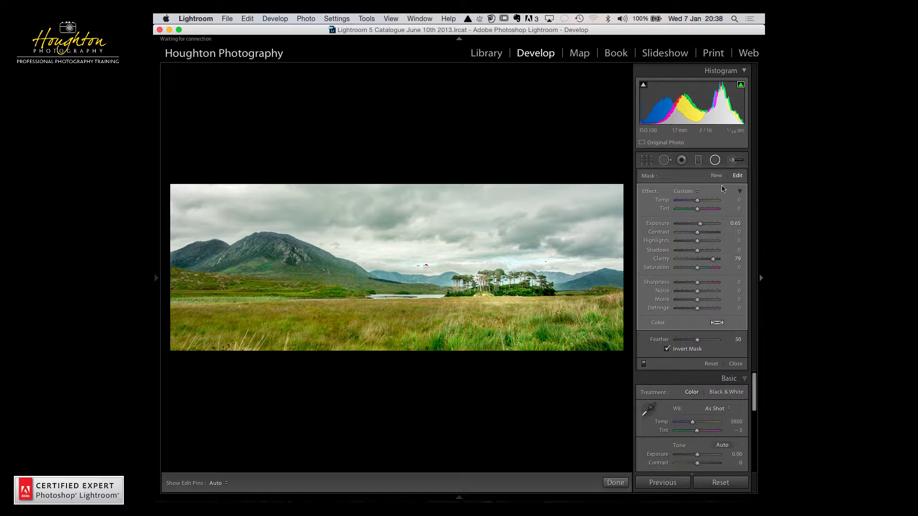
Step: Shift the Radial Filter slightly over the pine trees and finish the filter
left_click(501, 287)
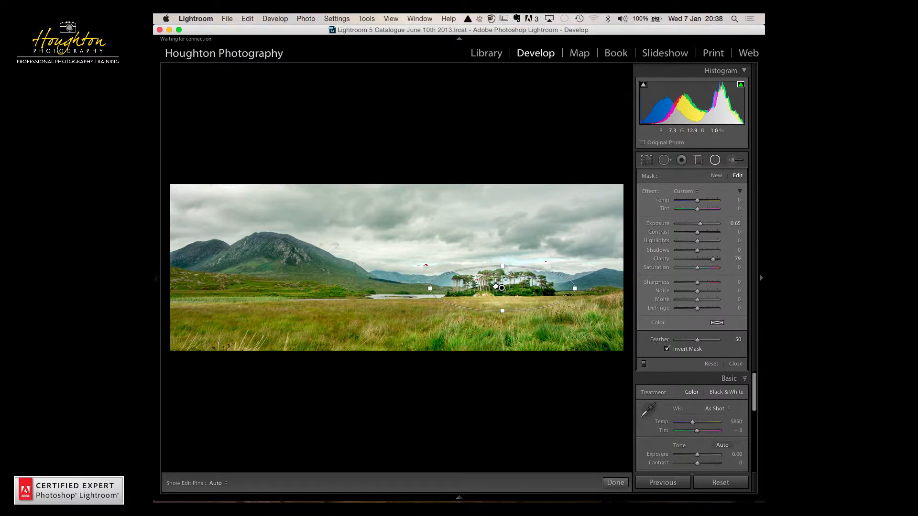
left_click_drag(496, 286, 500, 285)
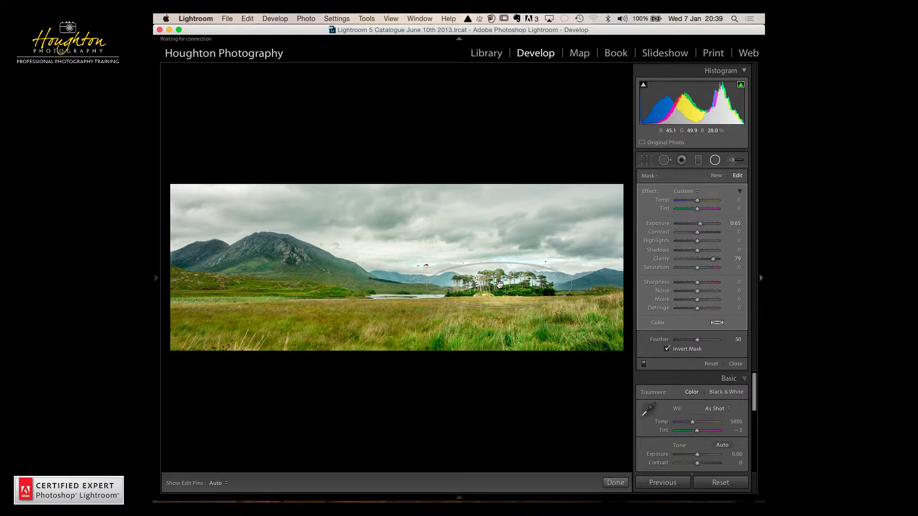
left_click(714, 162)
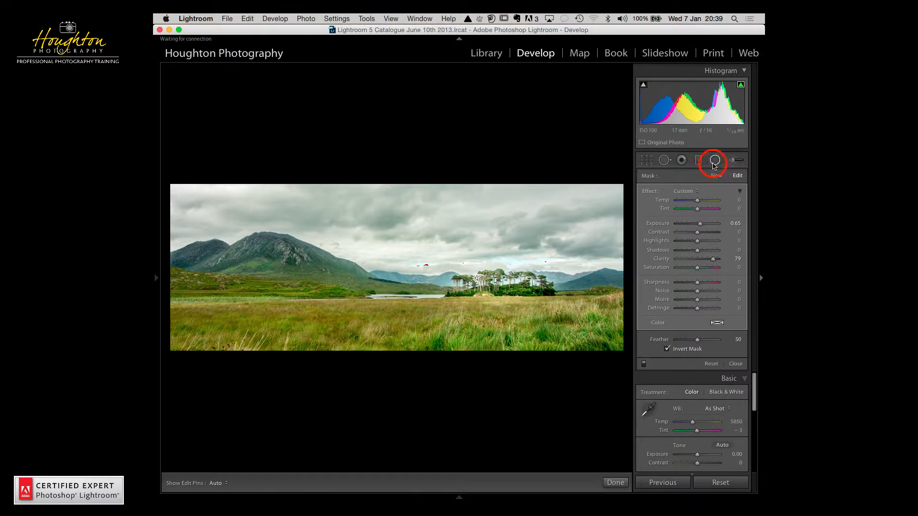
Step: Add a Highlight Priority post-crop vignette with an Amount of -12
left_click(723, 414)
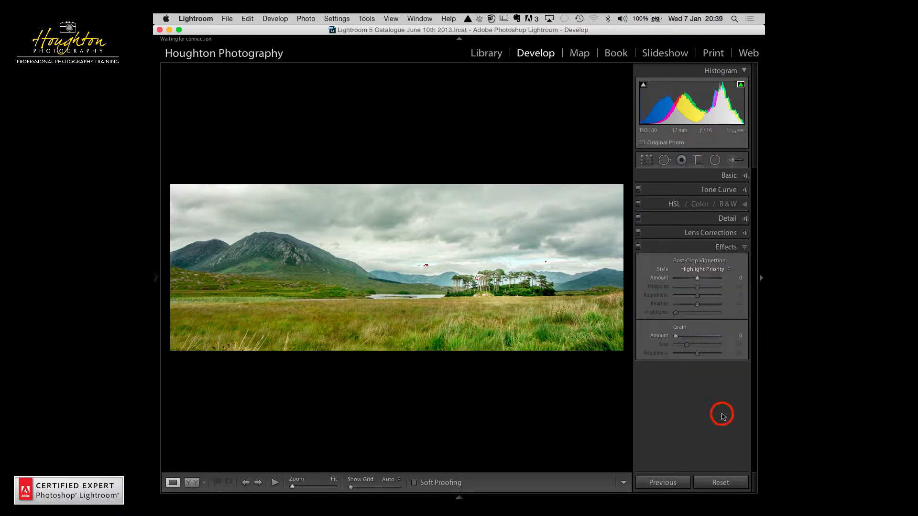
left_click(698, 282)
left_click_drag(698, 283, 696, 283)
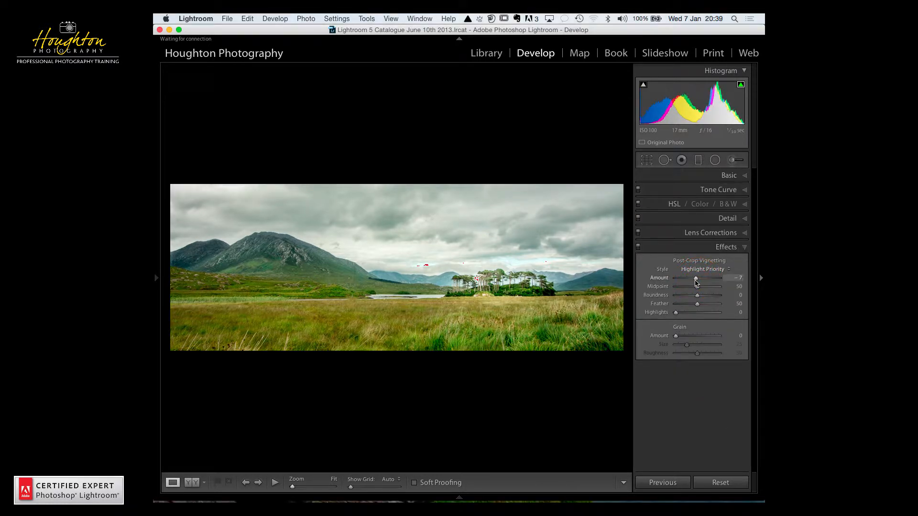
left_click_drag(696, 282, 695, 283)
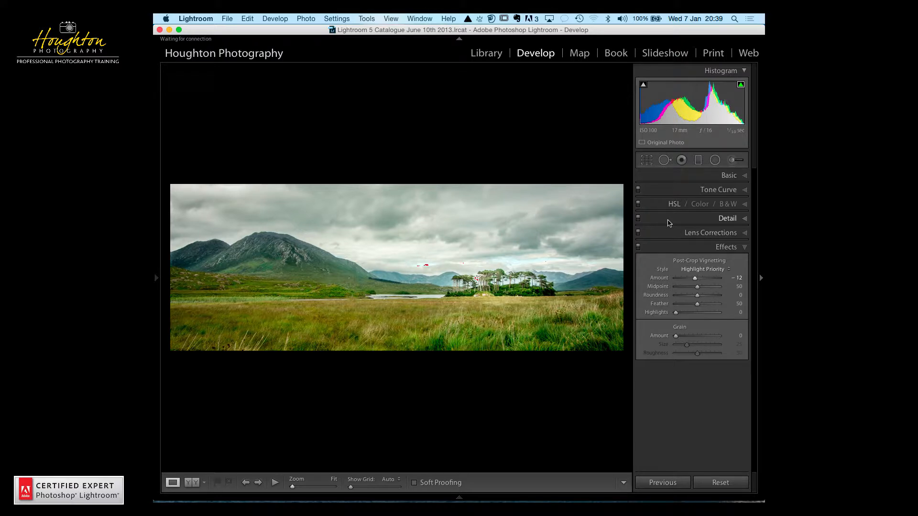
Step: Compare the edited panorama with its original state by switching repeatedly between the before and after versions
key("backslash")
key("backslash")
key("backslash")
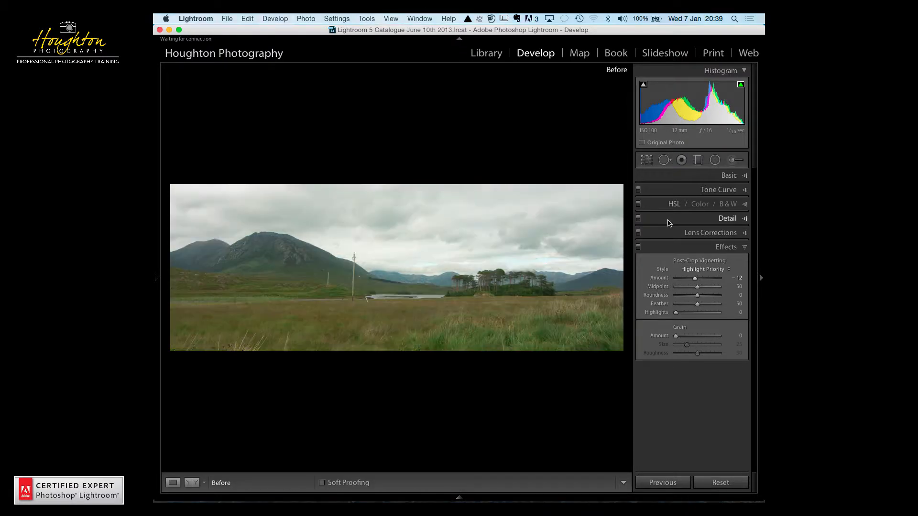
key("backslash")
key("backslash")
key("backslash")
key("backslash")
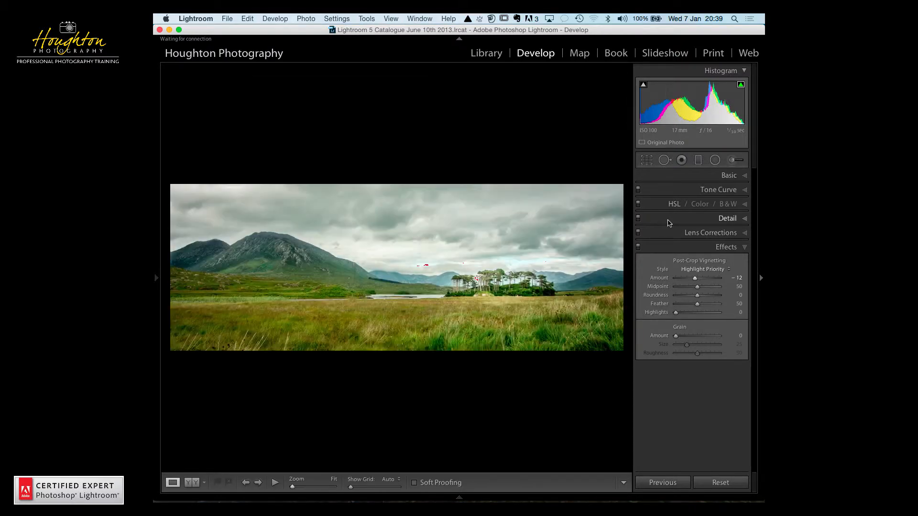
key("backslash")
key("backslash")
key("backslash")
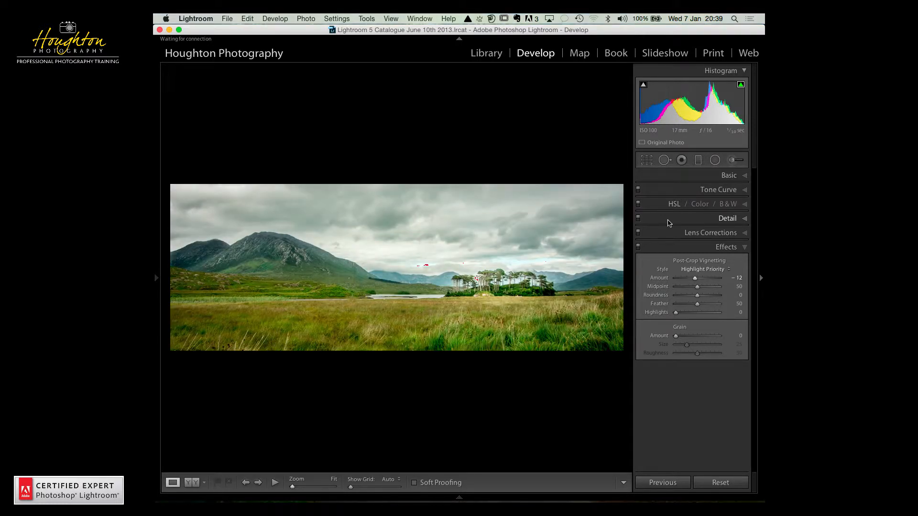
key("backslash")
key("backslash")
key("backslash")
key("backslash")
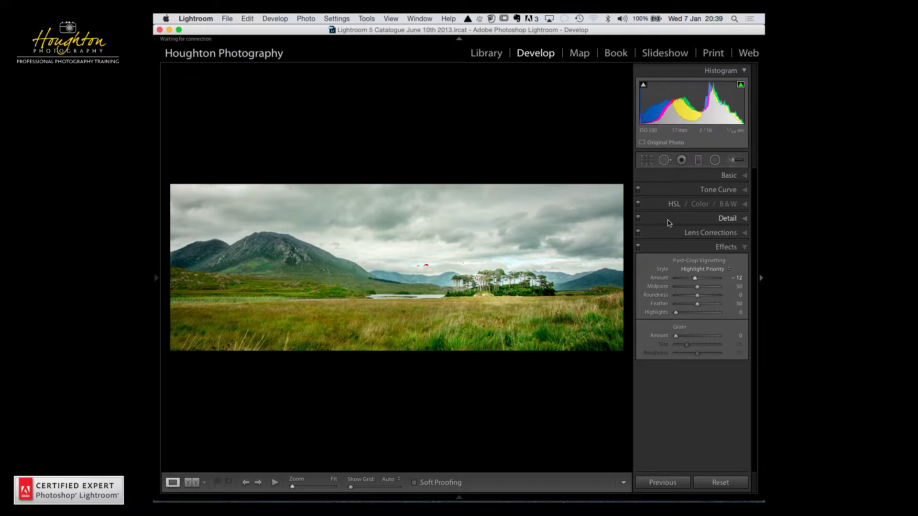
key("backslash")
key("backslash")
key("backslash")
key("backslash")
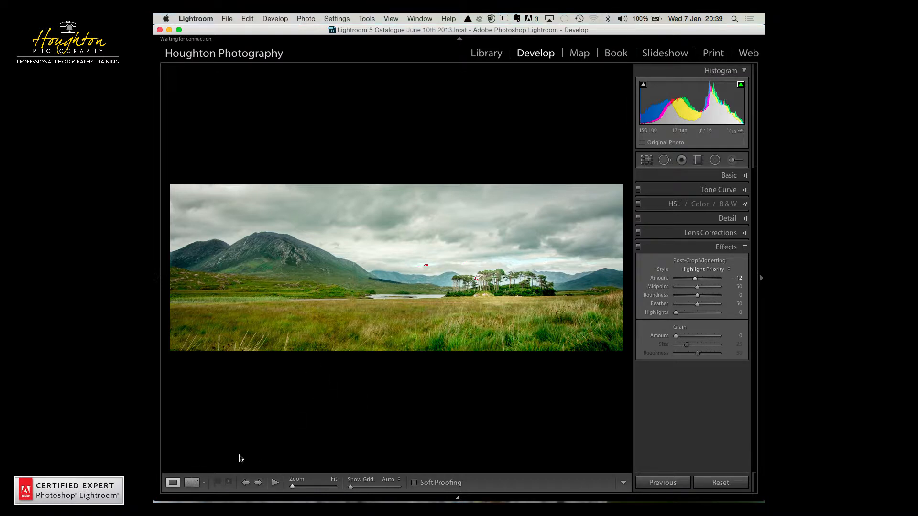
Step: Show the before and after versions stacked one above the other and darken the post-crop vignette Amount to -19
left_click(192, 484)
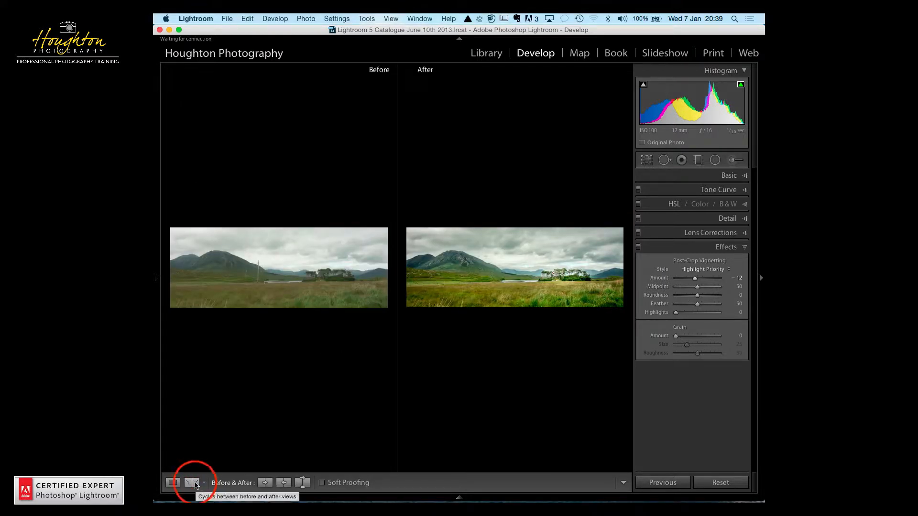
left_click(195, 483)
left_click(195, 484)
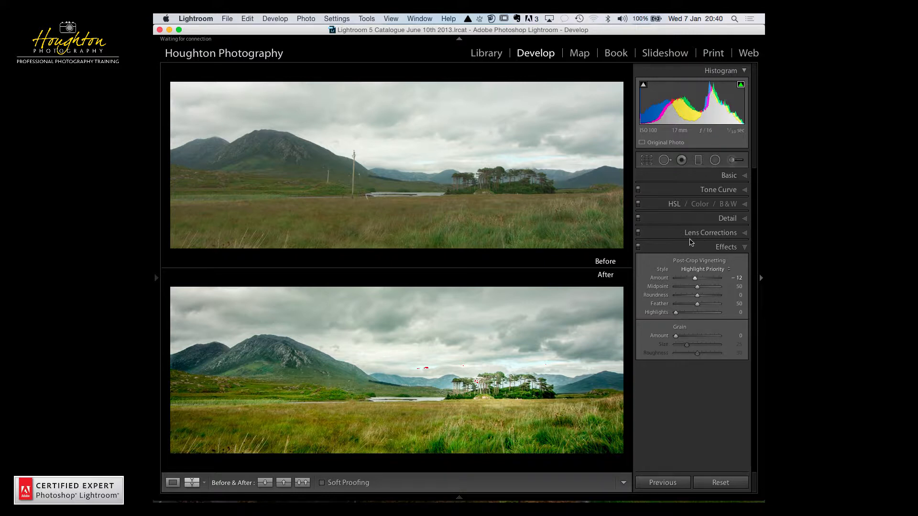
mouse_move(695, 279)
left_mouse_down()
mouse_move(681, 281)
mouse_move(699, 281)
mouse_move(689, 281)
left_mouse_up()
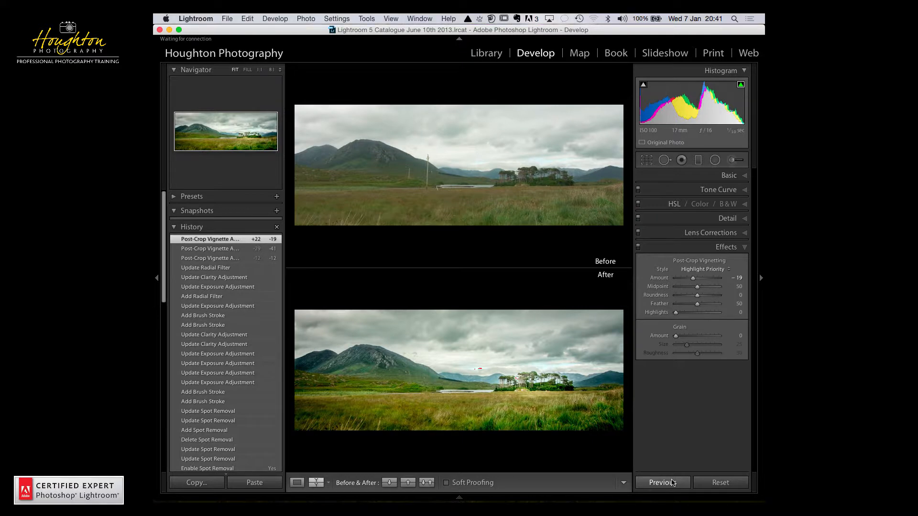
Step: Open the HSL adjustments and return to the single-photo view at full width with the edit history hidden
left_click(710, 205)
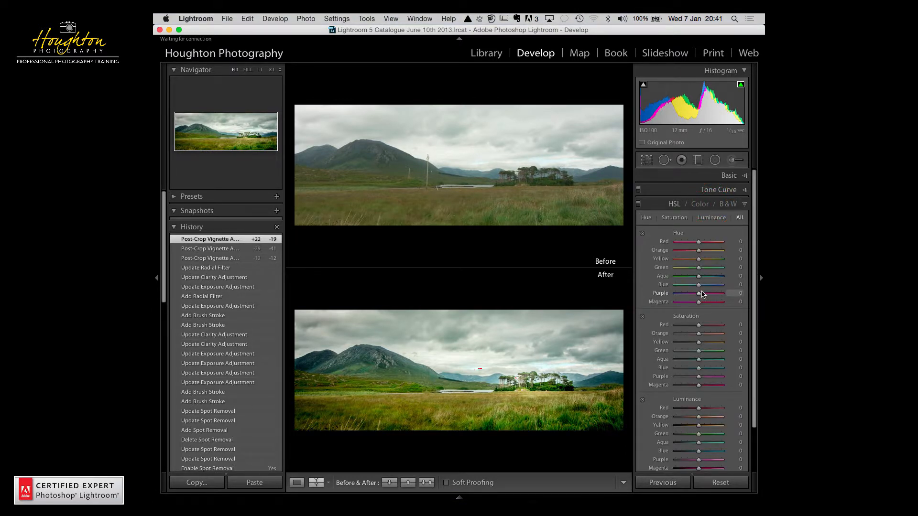
left_click(297, 482)
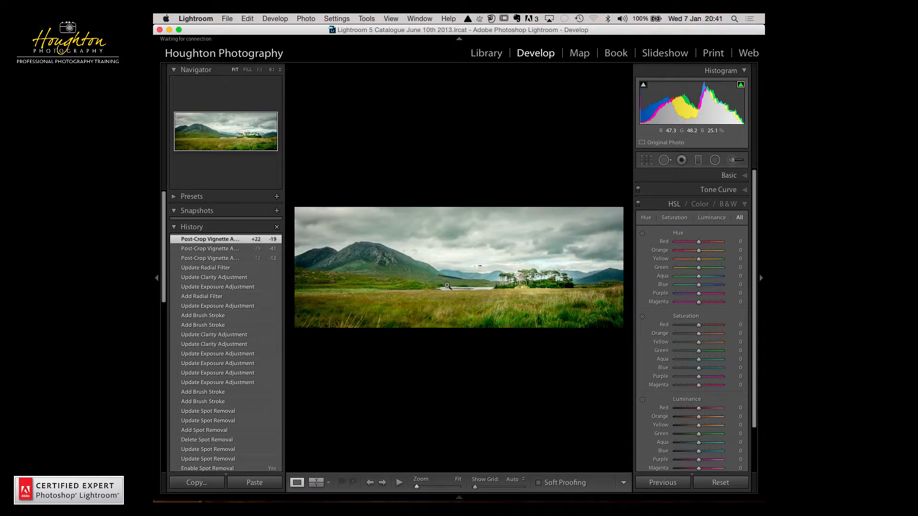
left_click(155, 277)
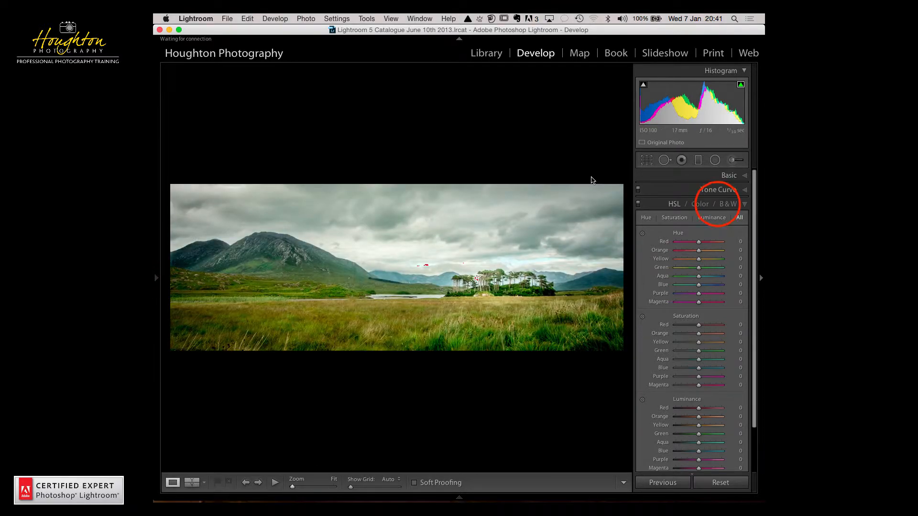
Step: Compare the HSL and Color layouts of the colour adjustments and return to HSL with all Hue, Saturation and Luminance sliders shown
left_click(673, 205)
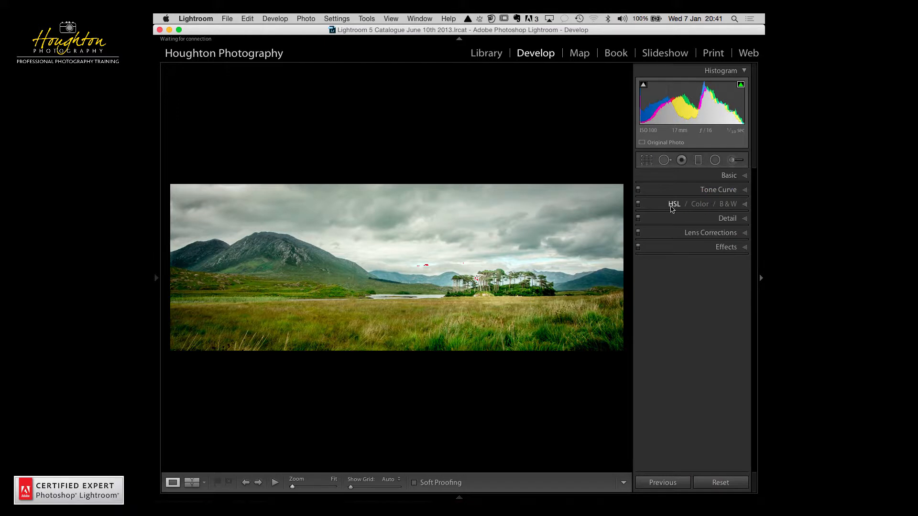
left_click(707, 205)
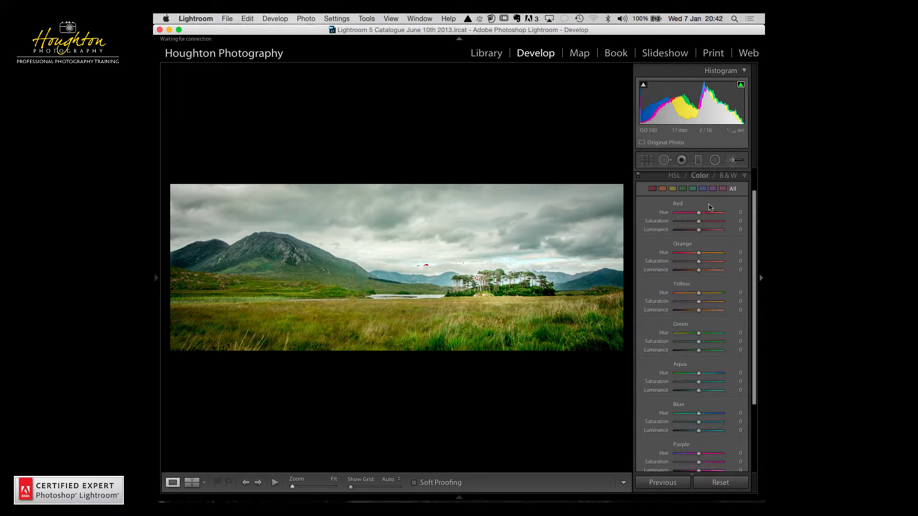
left_click(674, 176)
left_click(699, 176)
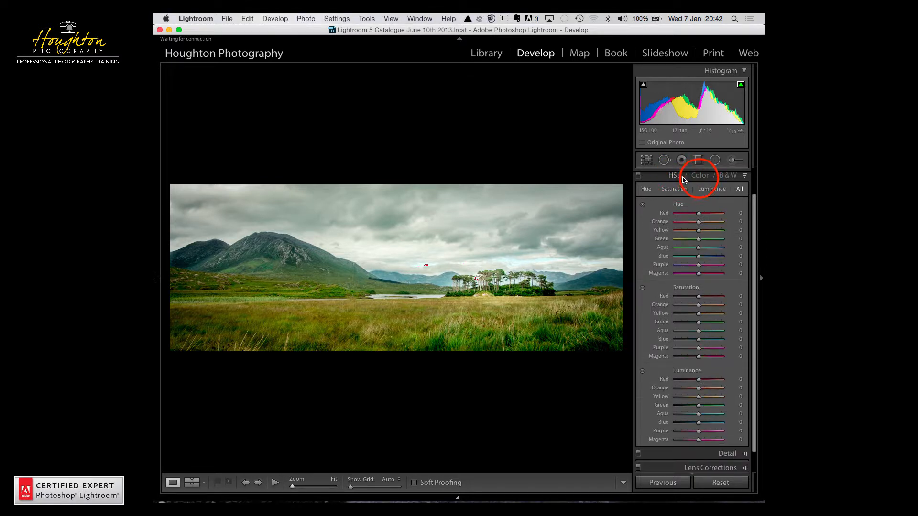
left_click(725, 180)
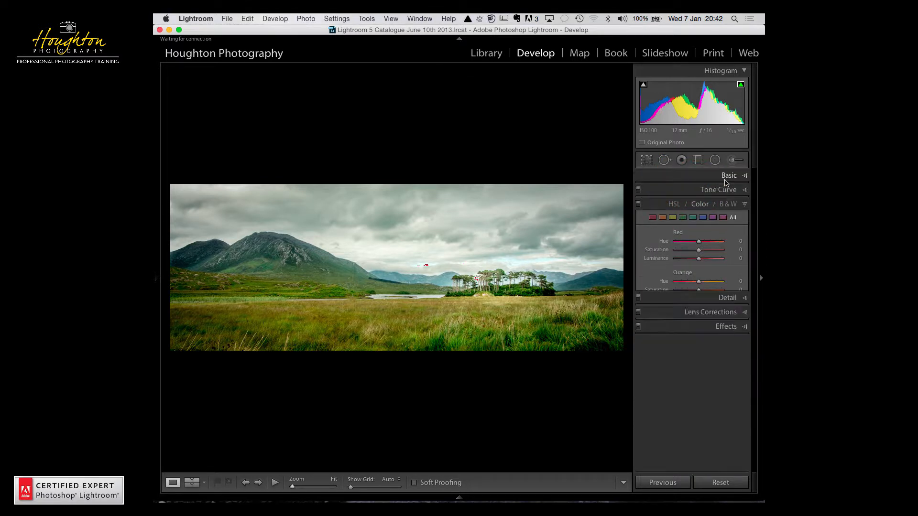
left_click(674, 204)
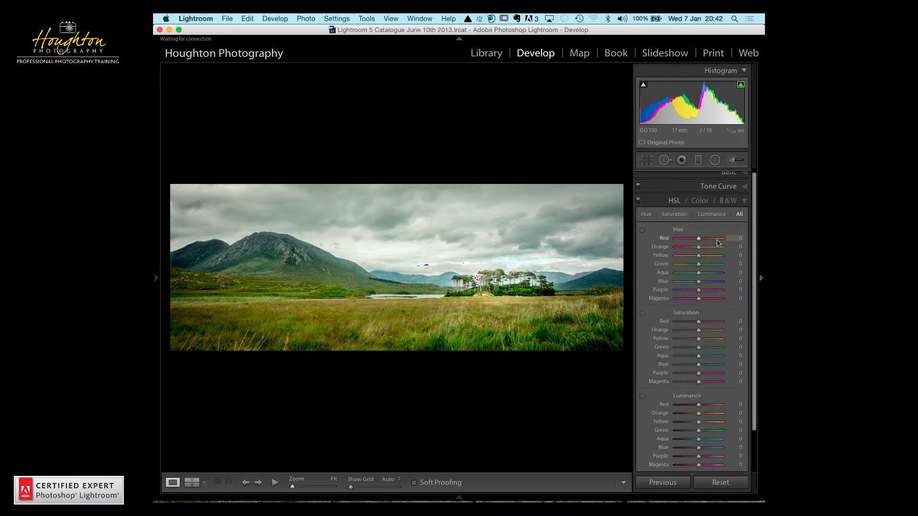
Step: Try small changes to the Green hue and raise the Green saturation to +1
scroll(717, 263, "down", 1)
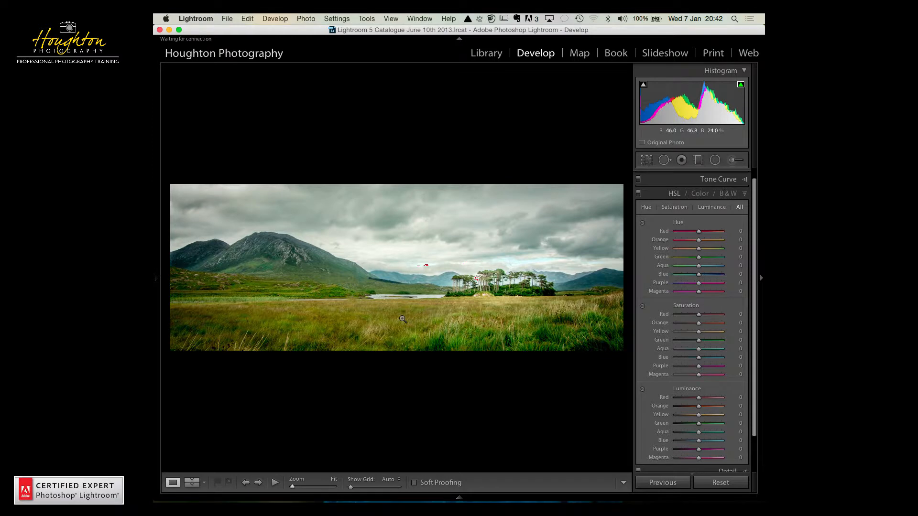
left_click(700, 261)
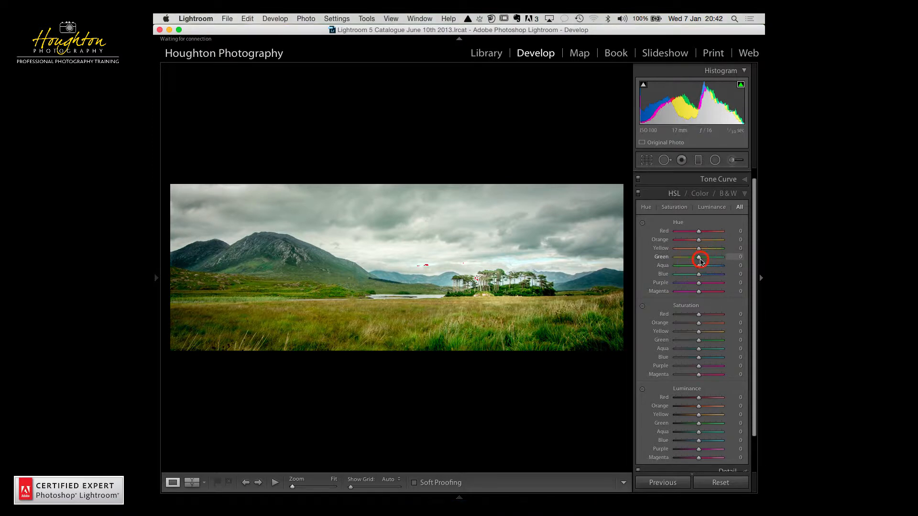
mouse_move(700, 261)
left_mouse_down()
mouse_move(726, 263)
mouse_move(678, 260)
mouse_move(700, 263)
left_mouse_up()
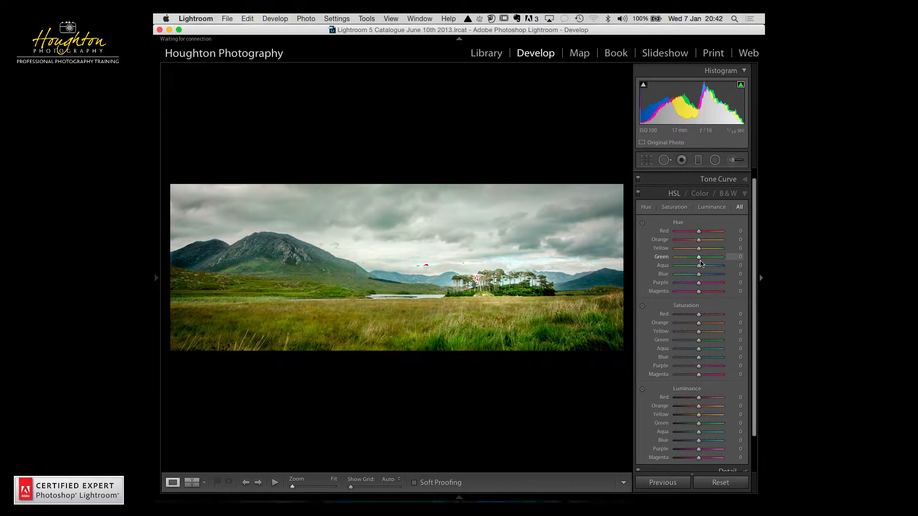
left_click(699, 342)
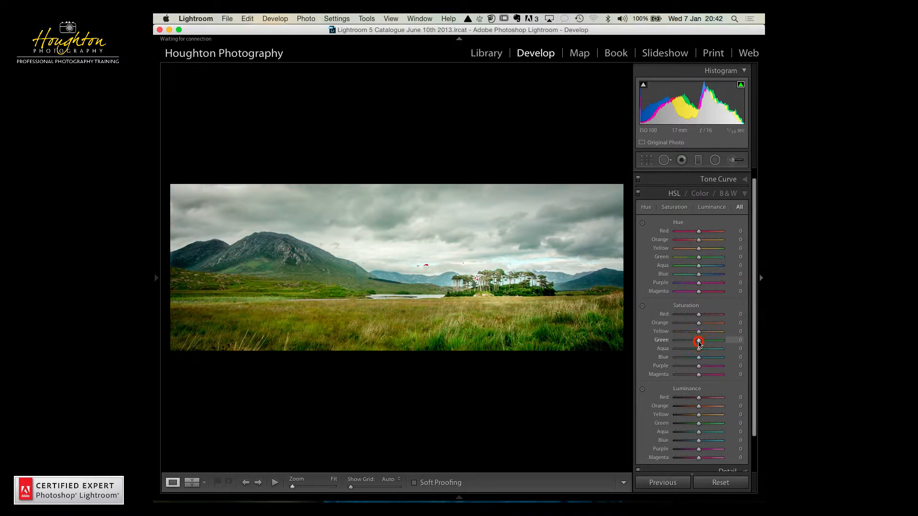
left_click_drag(699, 342, 700, 318)
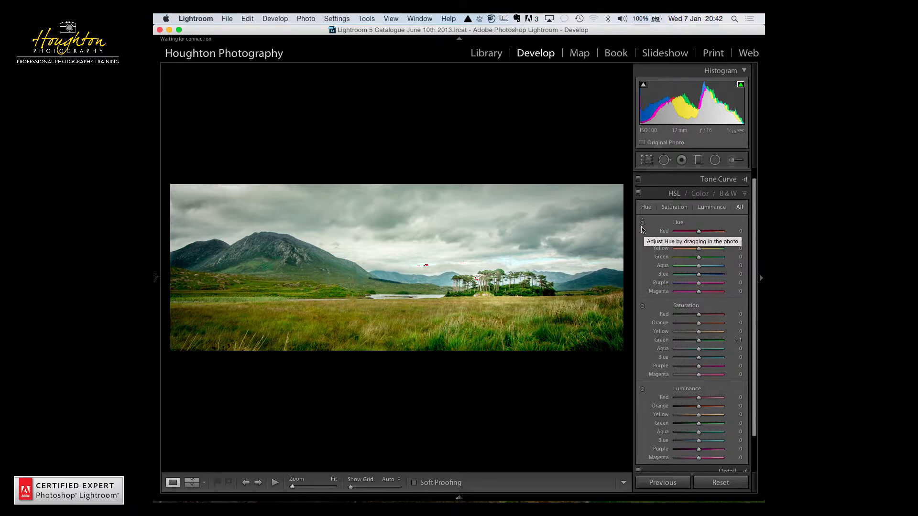
Step: Set the Yellow hue to -3 and the Green hue to -4 by targeted adjustment directly on the photo's grass
left_click(642, 228)
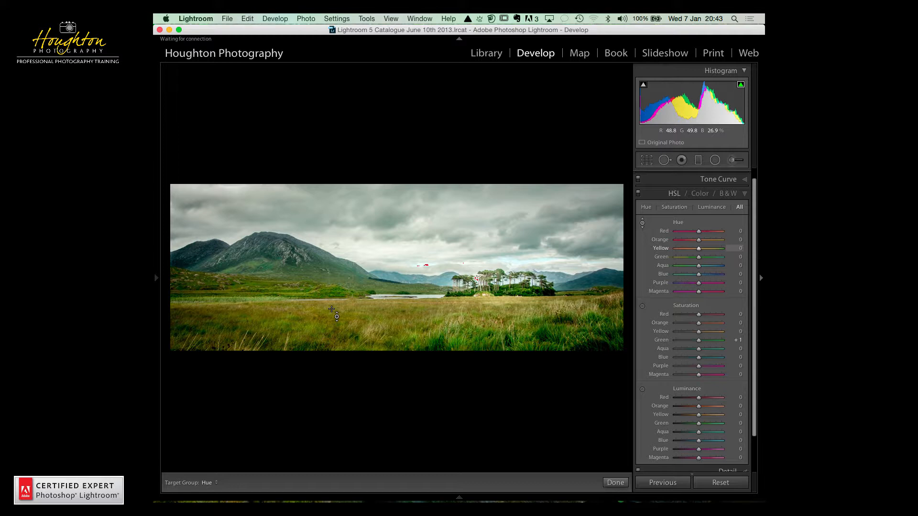
left_click_drag(332, 309, 332, 363)
key("Down")
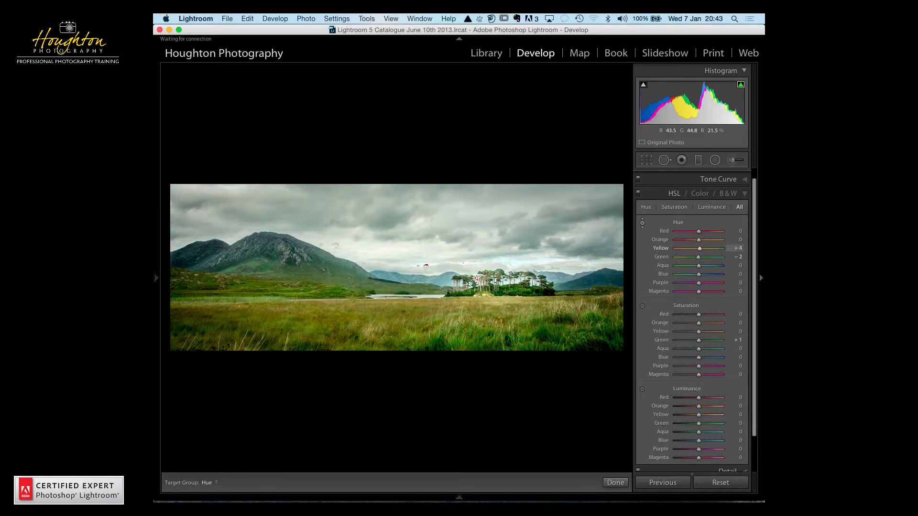
left_click(380, 222)
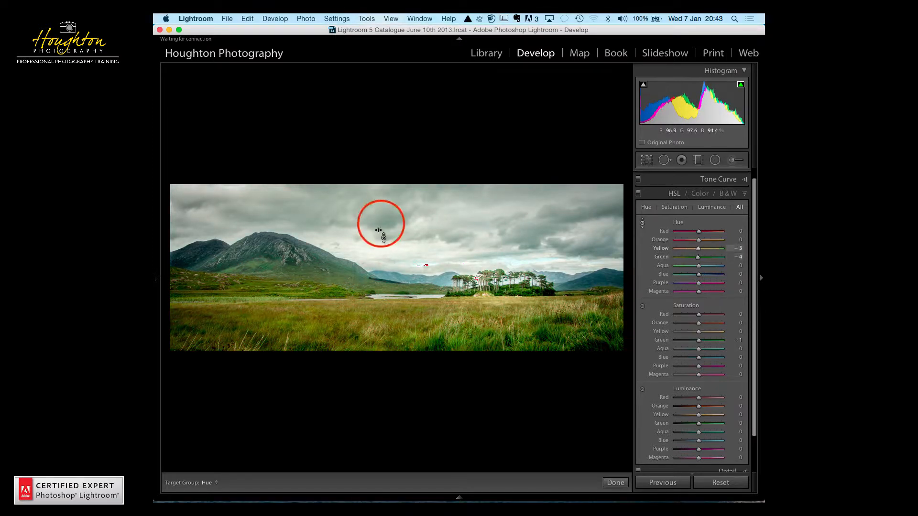
left_click_drag(381, 223, 381, 172)
left_click_drag(381, 207, 381, 225)
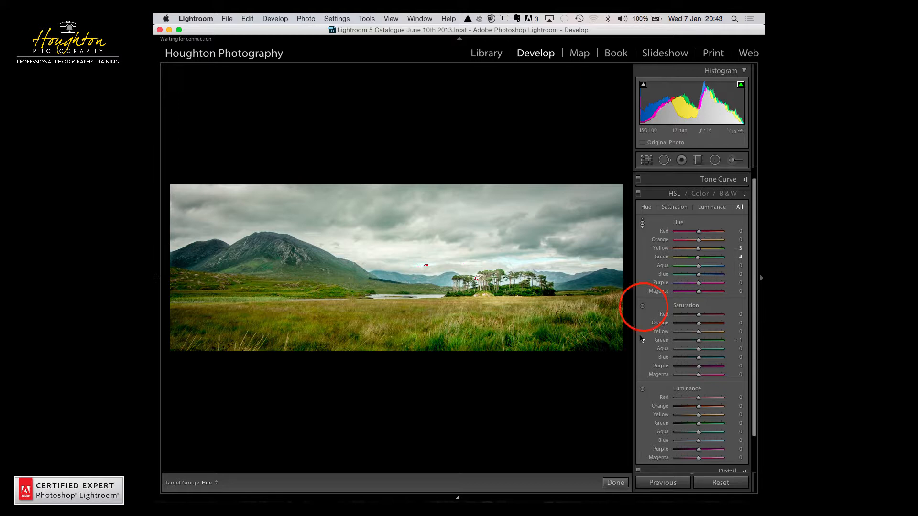
Step: Switch the targeted adjustment to Saturation and use the grass to set Yellow to -3 and Green to +9
left_click(643, 306)
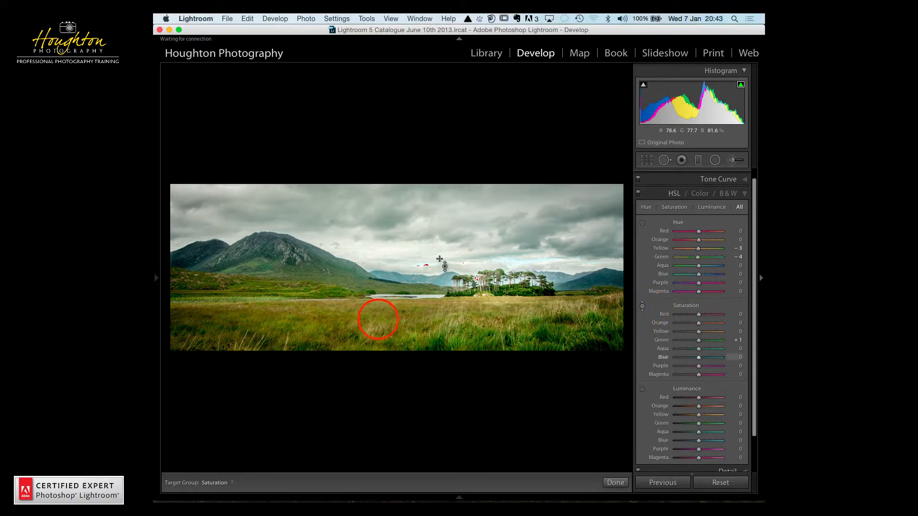
mouse_move(377, 320)
left_mouse_down()
mouse_move(377, 272)
mouse_move(378, 354)
mouse_move(377, 297)
mouse_move(378, 312)
left_mouse_up()
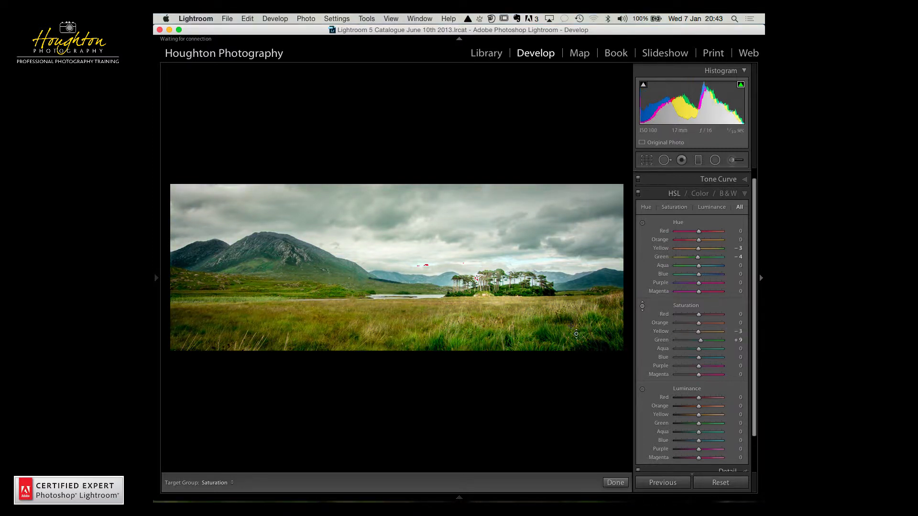
left_click(643, 307)
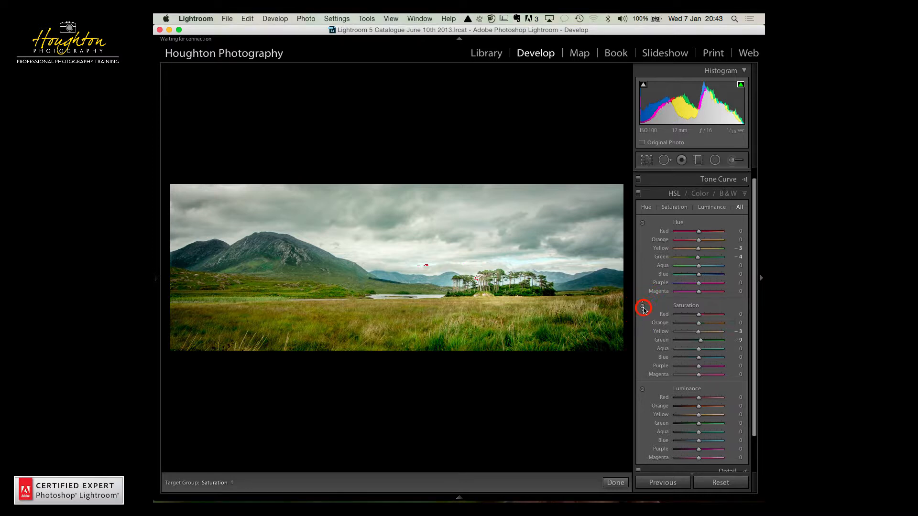
left_click(643, 307)
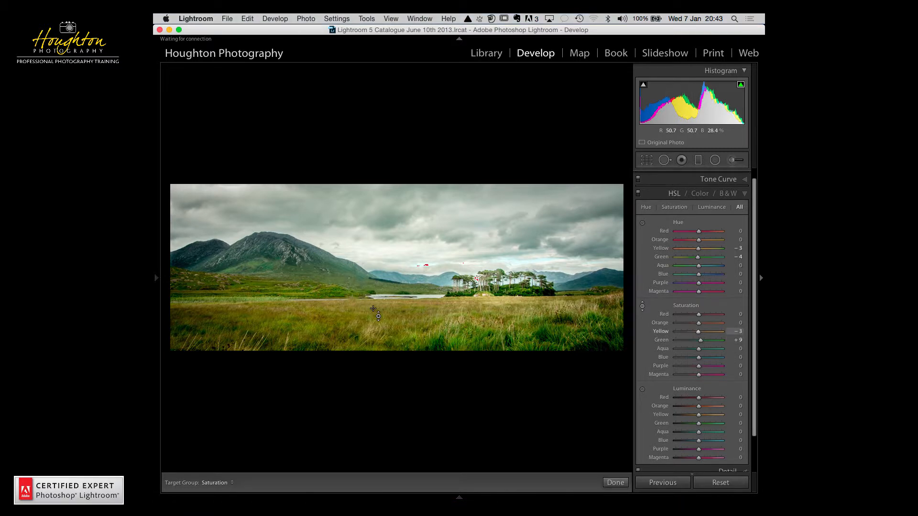
Step: Sweep the grass's targeted saturation from Yellow -100 up to Yellow +100 and Green +100
left_click(373, 309)
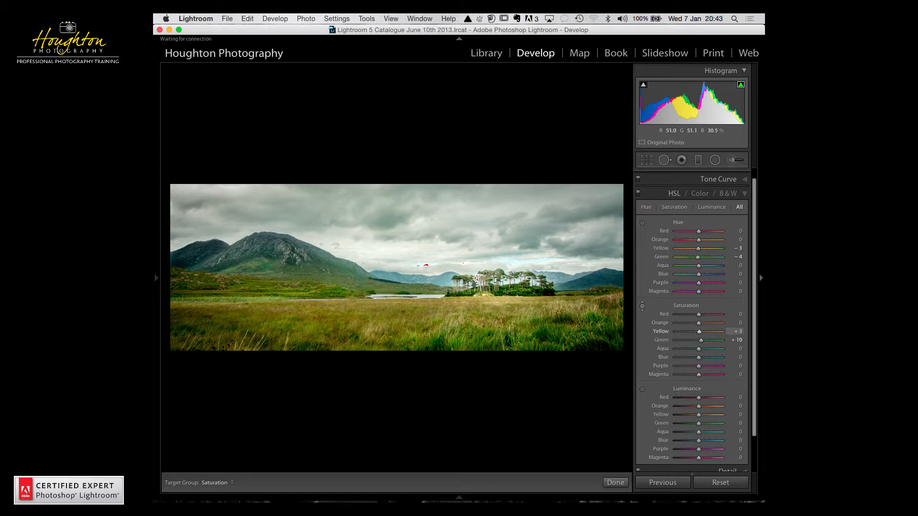
left_click_drag(372, 261, 373, 363)
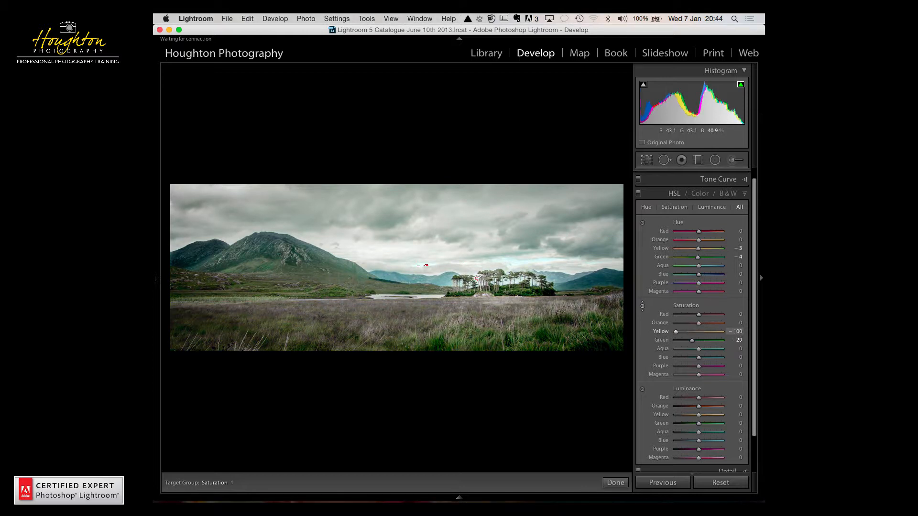
left_click_drag(373, 362, 372, 156)
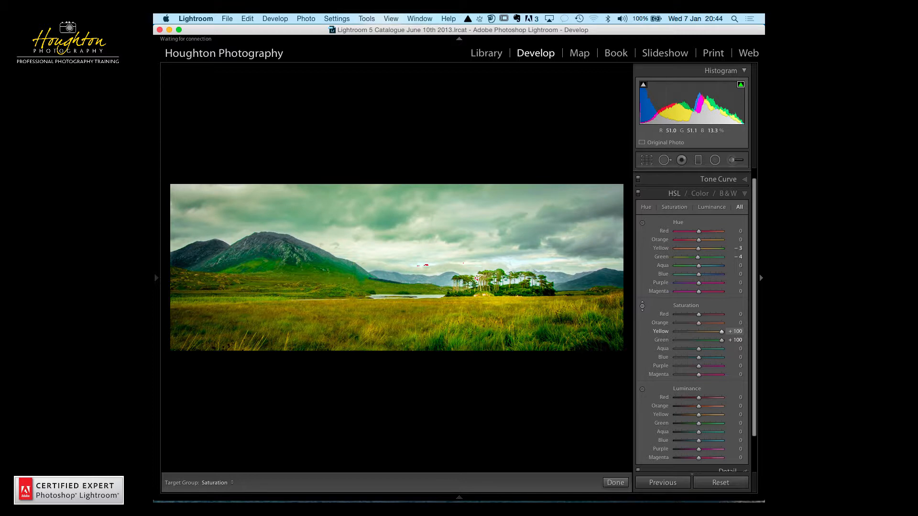
Step: Bring the grass's targeted saturation back down to Yellow -8 and Green +80
left_click_drag(372, 311, 373, 324)
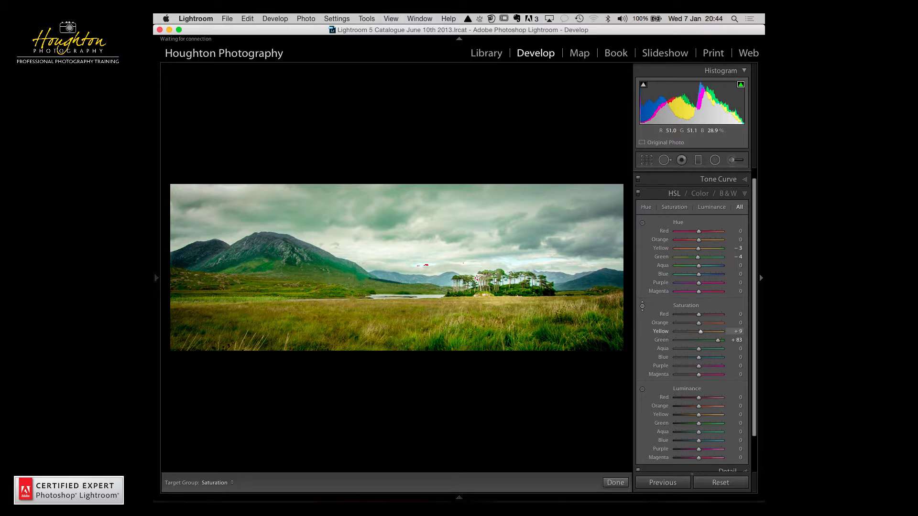
key("Down")
key("Down")
key("Down")
key("Down")
key("Down")
key("Down")
key("Down")
left_click_drag(377, 321, 377, 312)
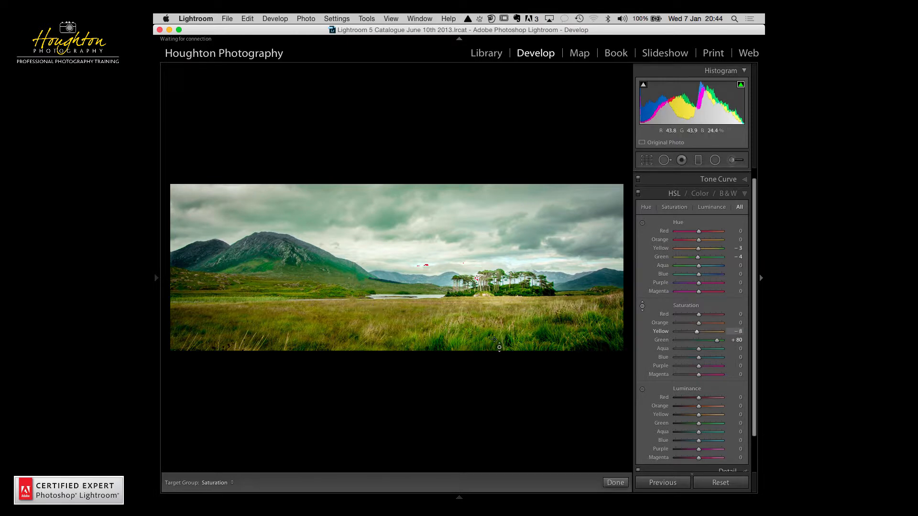
Step: Reset the Yellow saturation and Green hue to 0 and set the Green saturation to +3
double_click(697, 331)
double_click(701, 342)
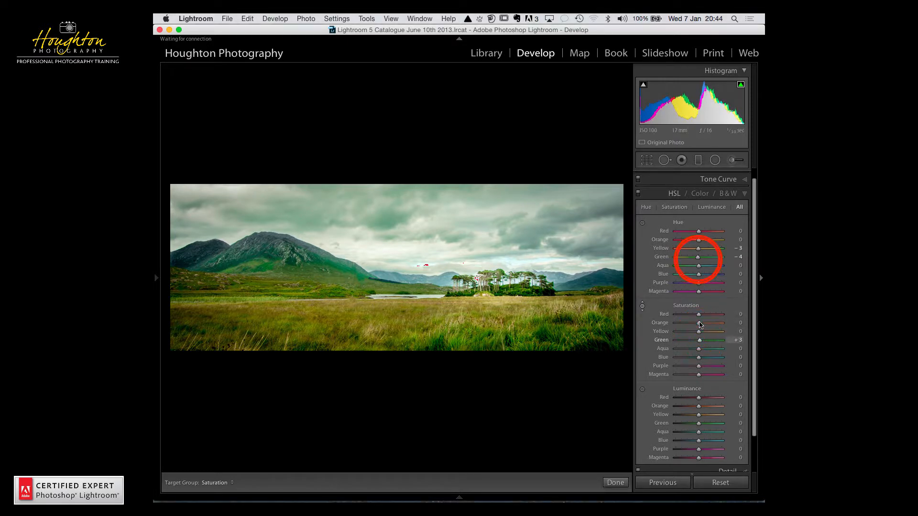
double_click(698, 257)
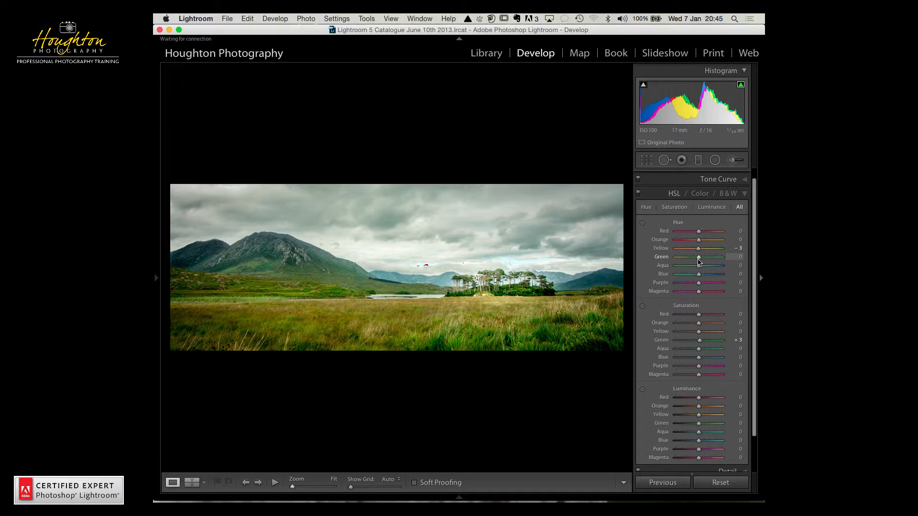
Step: Reveal the edit history beside the photo and turn on the clipping warnings
left_click(156, 278)
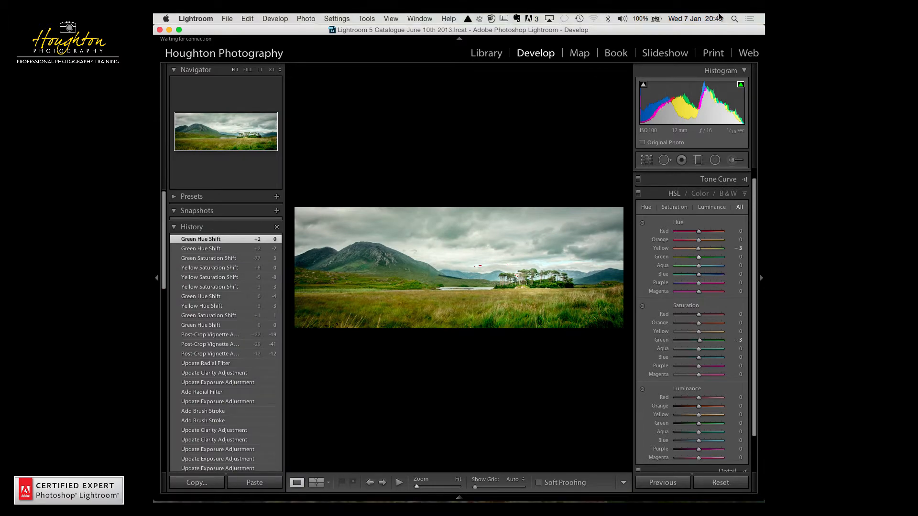
key("j")
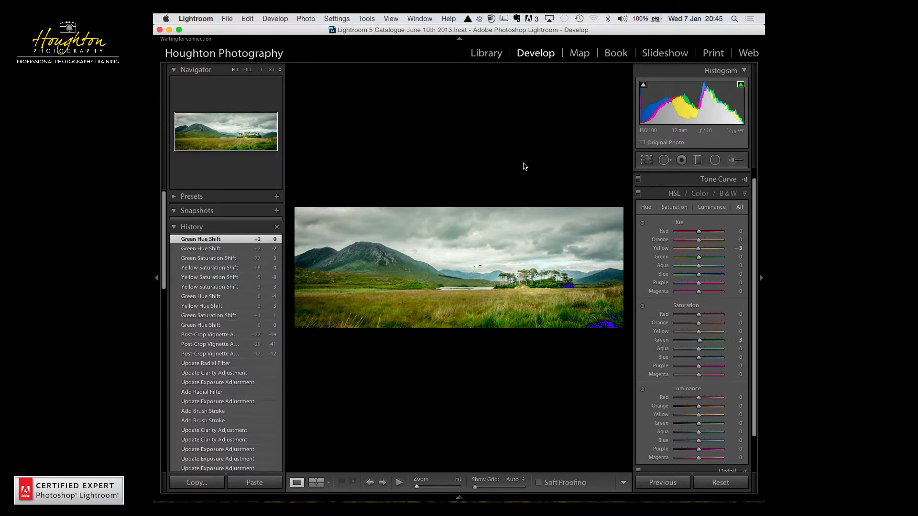
Step: Return to the Library grid and open the SA Talk Jan 2015 collection that contains the HCCC output
key("g")
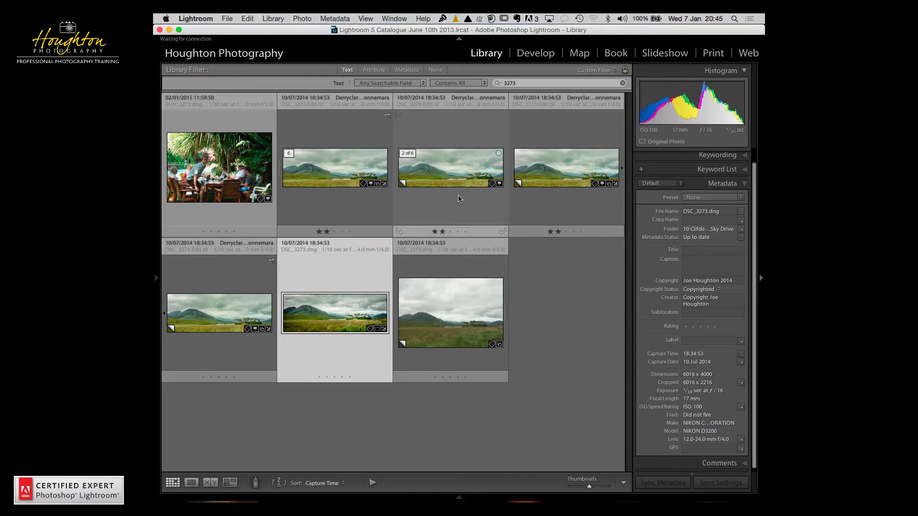
left_click(157, 278)
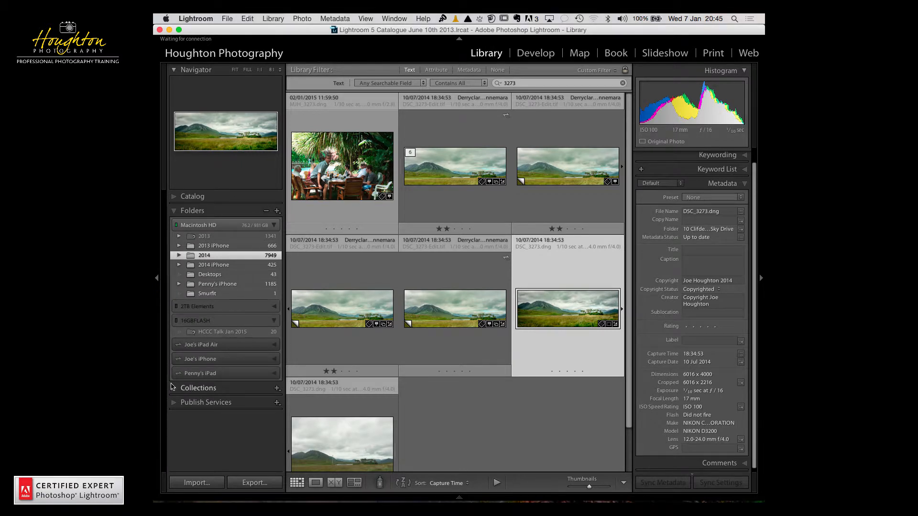
left_click(173, 388)
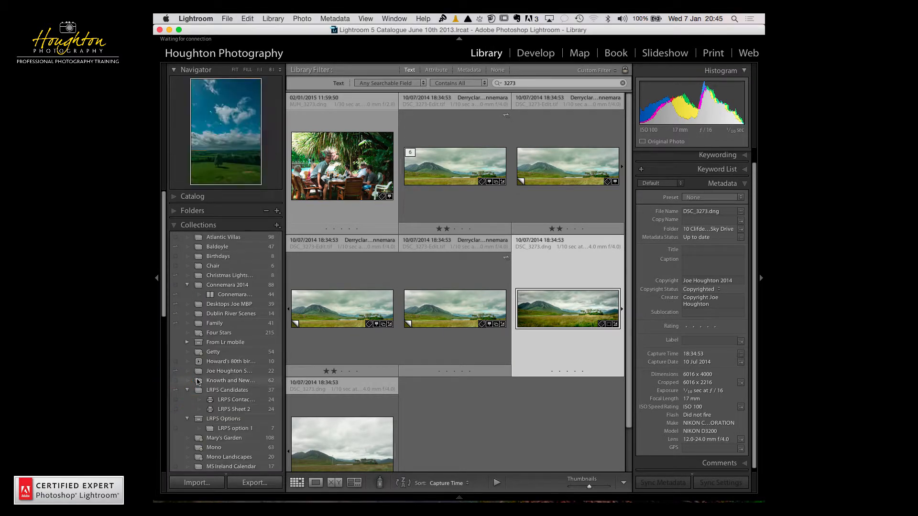
scroll(209, 396, "down", 15)
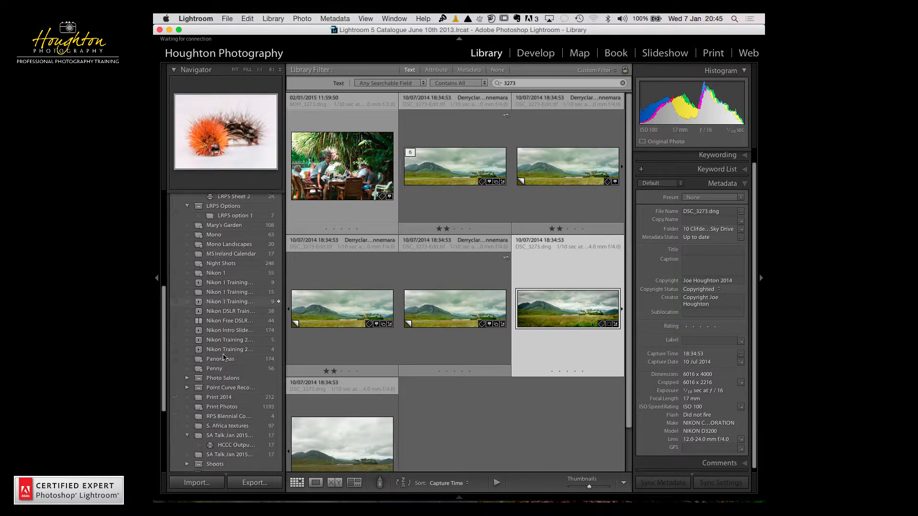
scroll(223, 357, "down", 2)
left_click(230, 343)
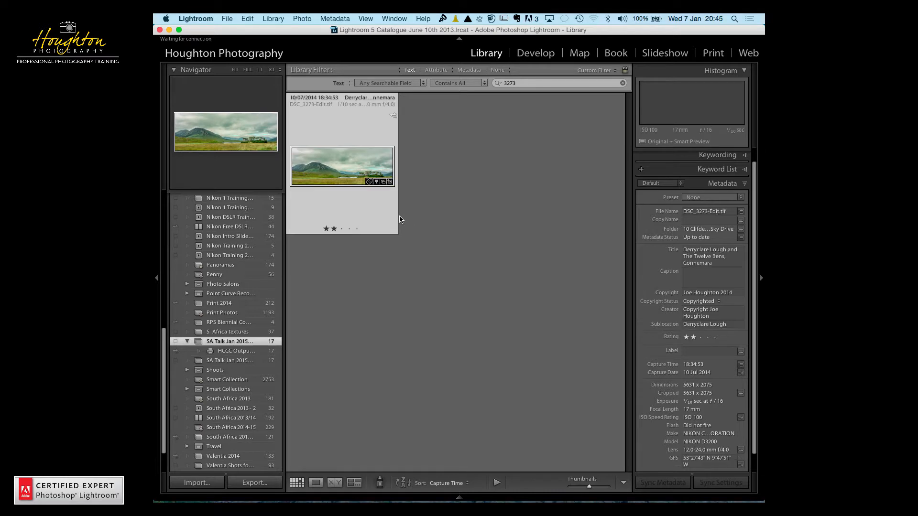
Step: Clear the 3273 text filter and shrink the thumbnails to fit the whole collection in the grid
left_click(623, 83)
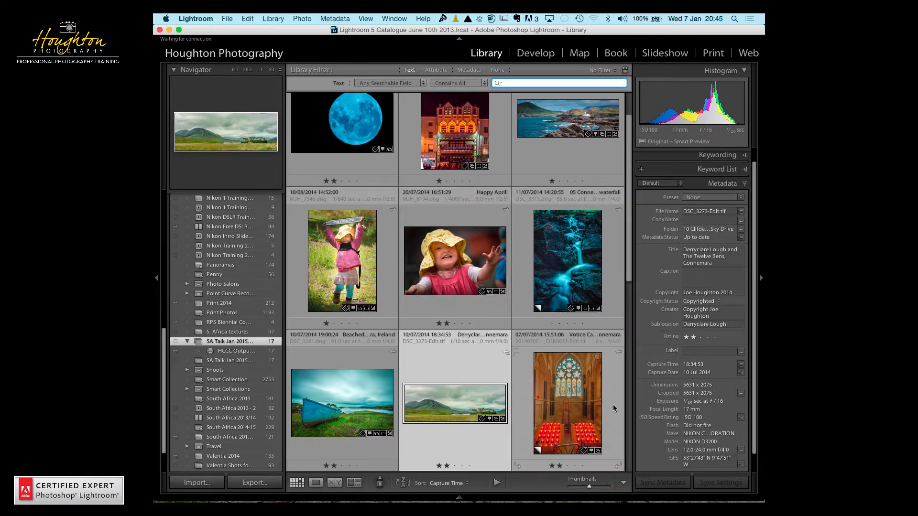
left_click_drag(589, 487, 579, 487)
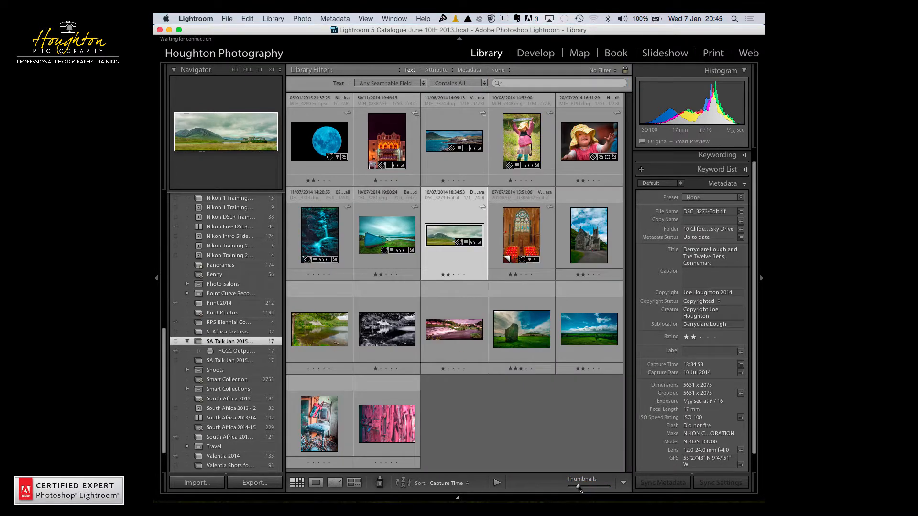
Step: Try selecting all photos in the collection as a range and with Select All, clearing the selection each time
left_click(321, 121)
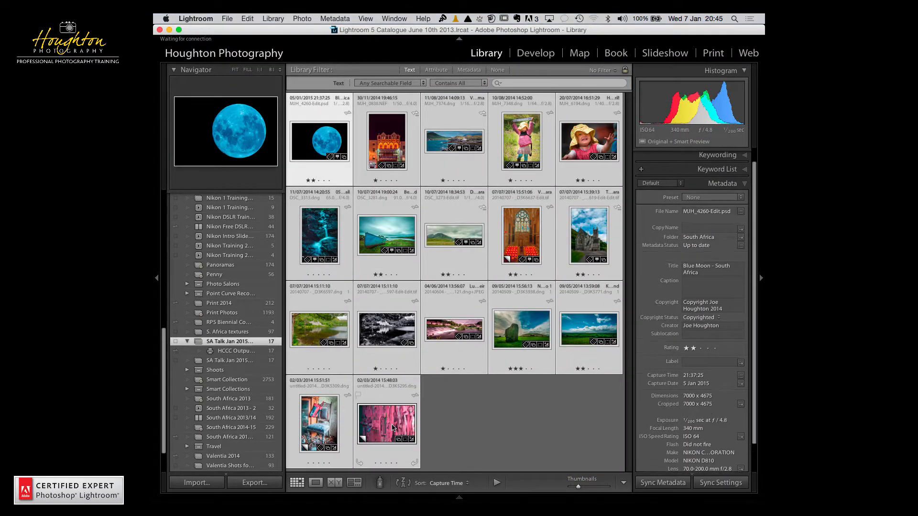
left_click(461, 397)
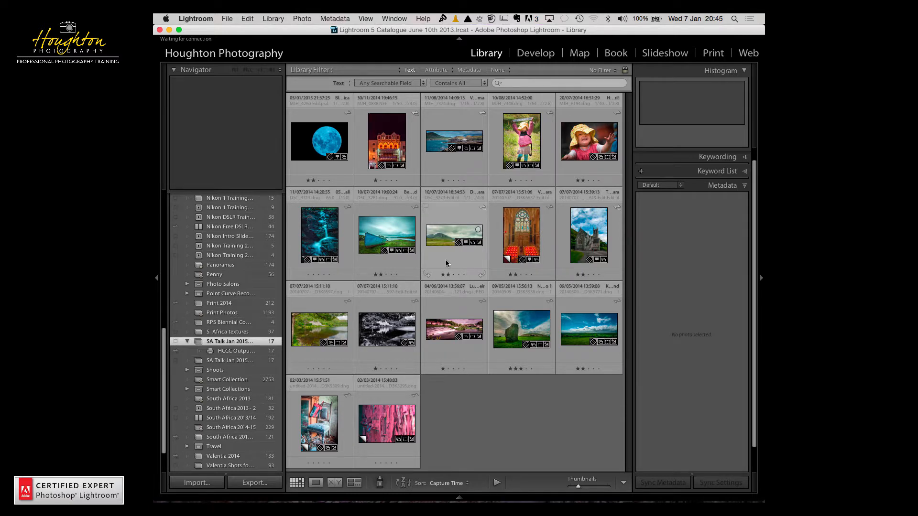
left_click(337, 152)
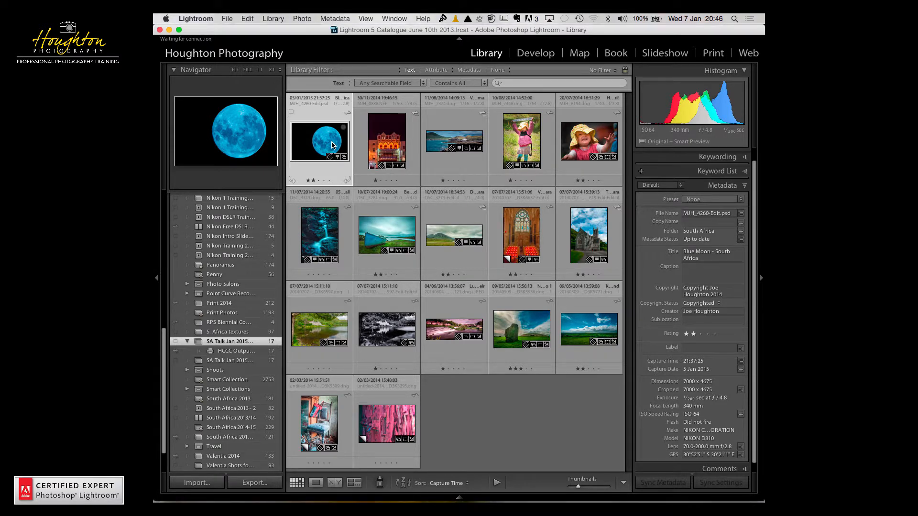
key("super+a")
left_click(459, 389)
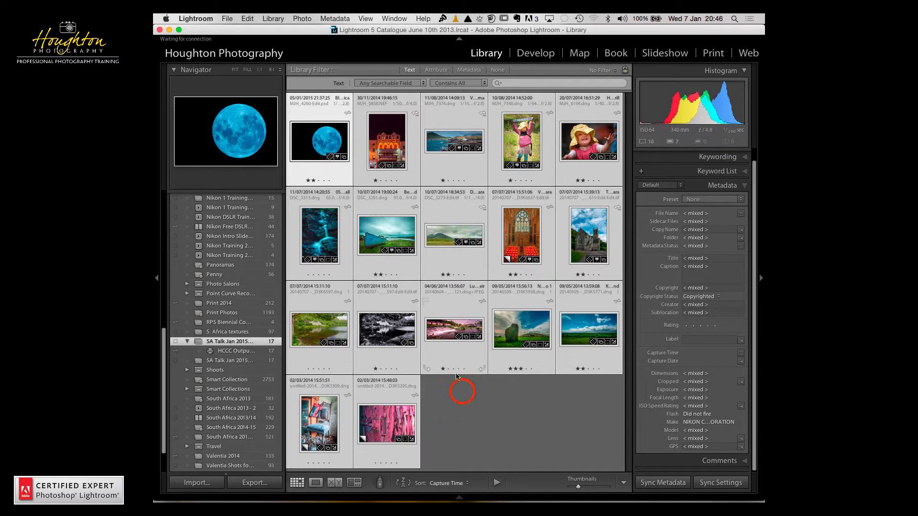
Step: Select the full range of photos from the blue moon to the pink weathered wood
left_click(309, 144)
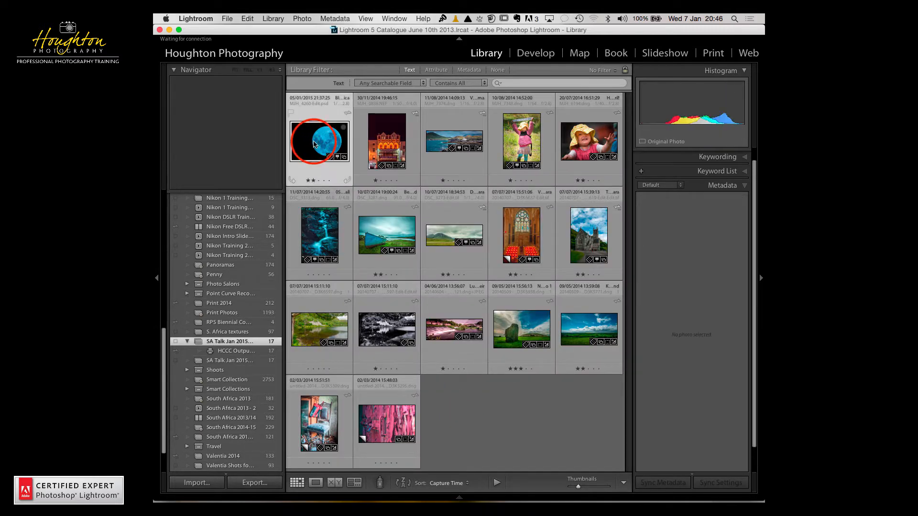
left_click(398, 434, "shift")
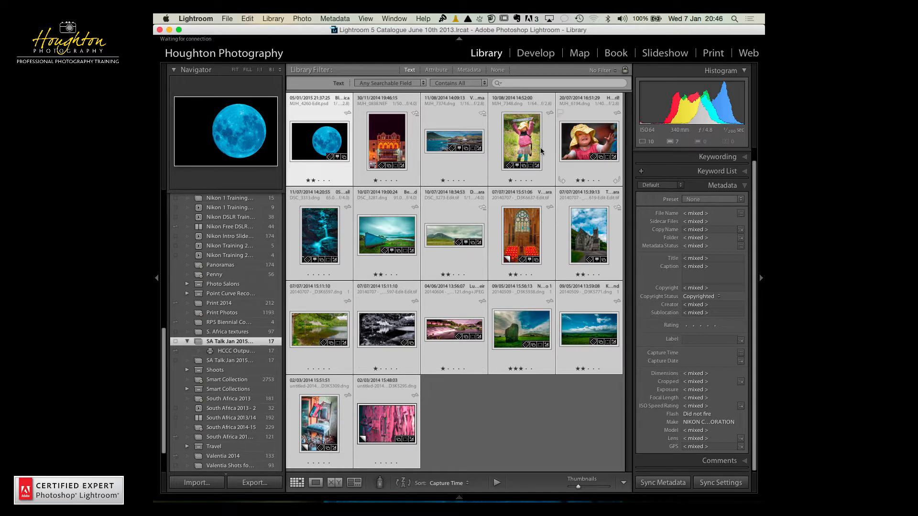
Step: Open the selected photos in the Print module and show the filmstrip beneath the collage
left_click(714, 55)
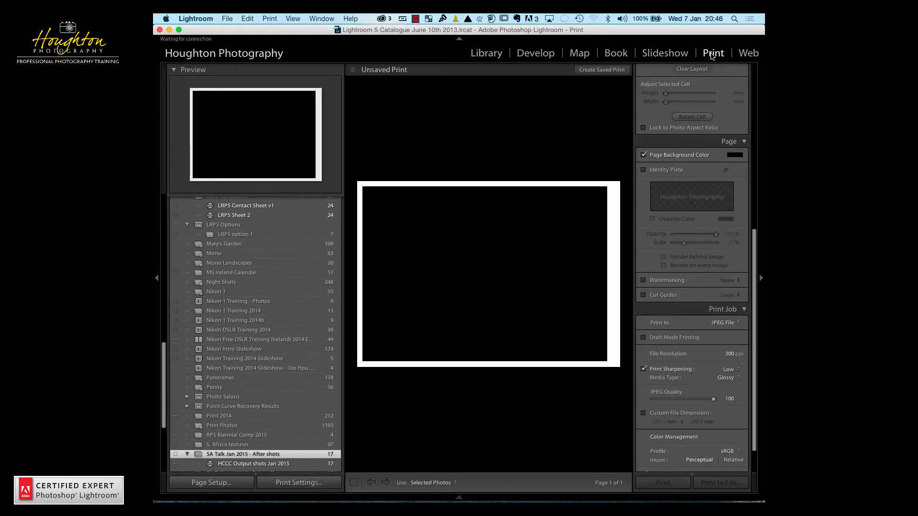
left_click(461, 498)
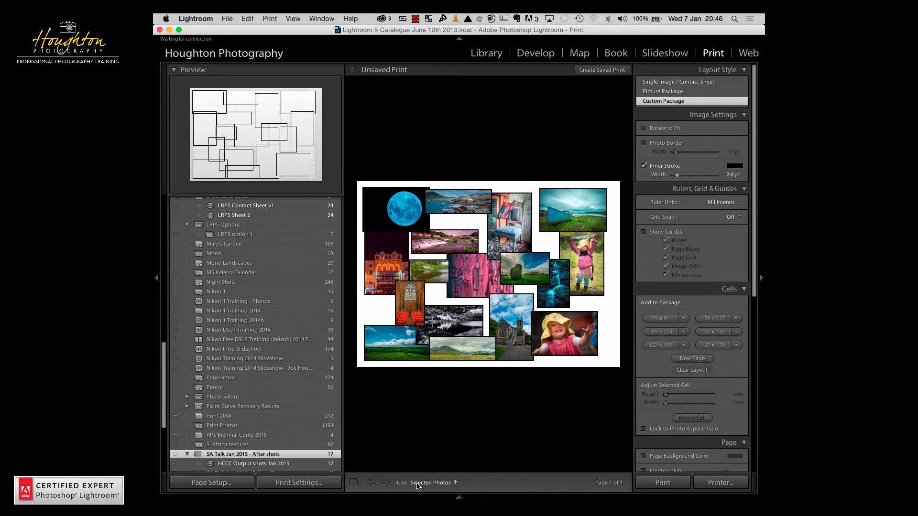
mouse_move(460, 501)
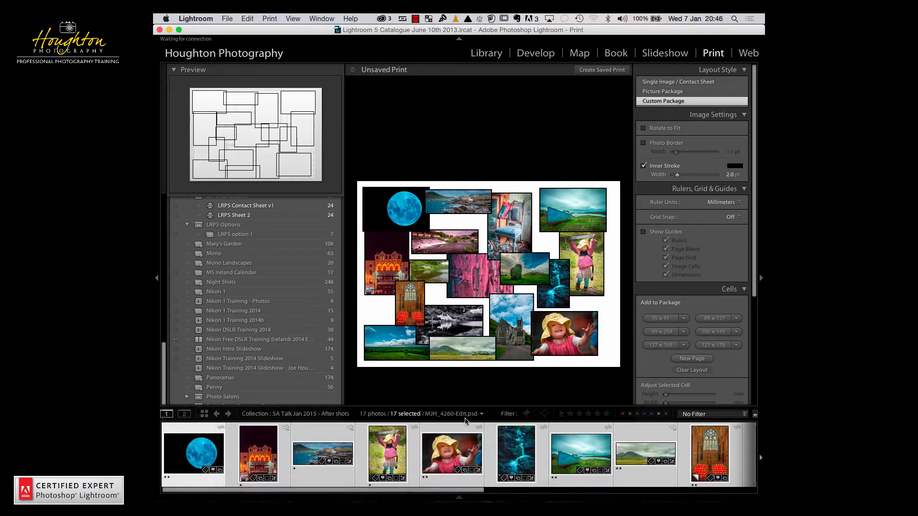
left_click(460, 498)
scroll(467, 473, "right", 5)
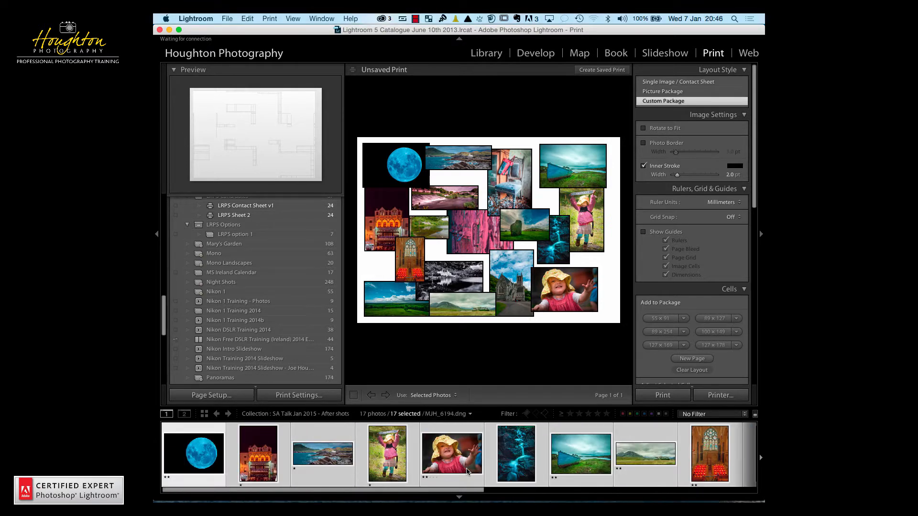
scroll(467, 473, "left", 4)
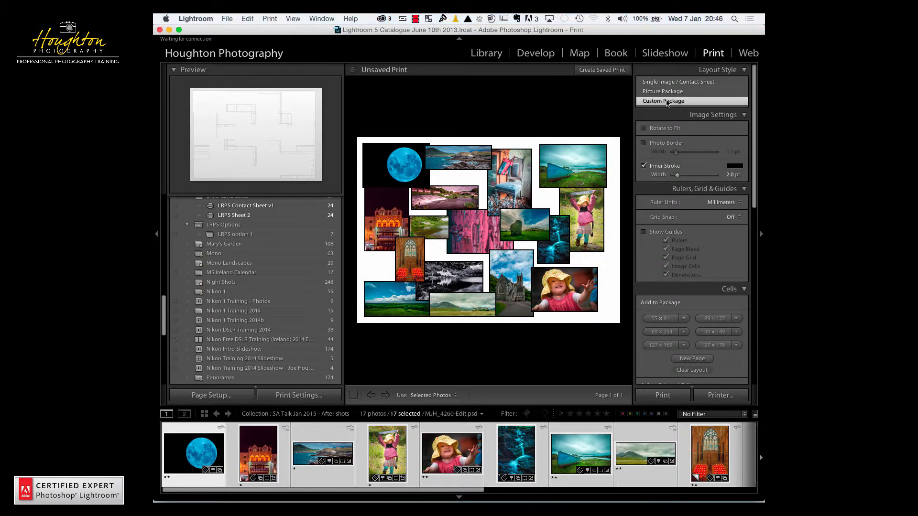
Step: Preview the Single Image / Contact Sheet and Picture Package layout styles, returning to Custom Package
left_click(672, 83)
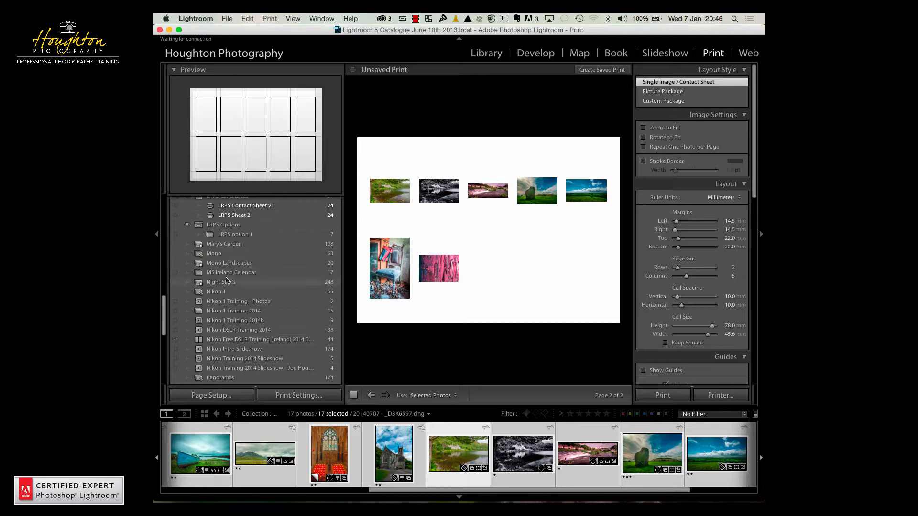
left_click(674, 92)
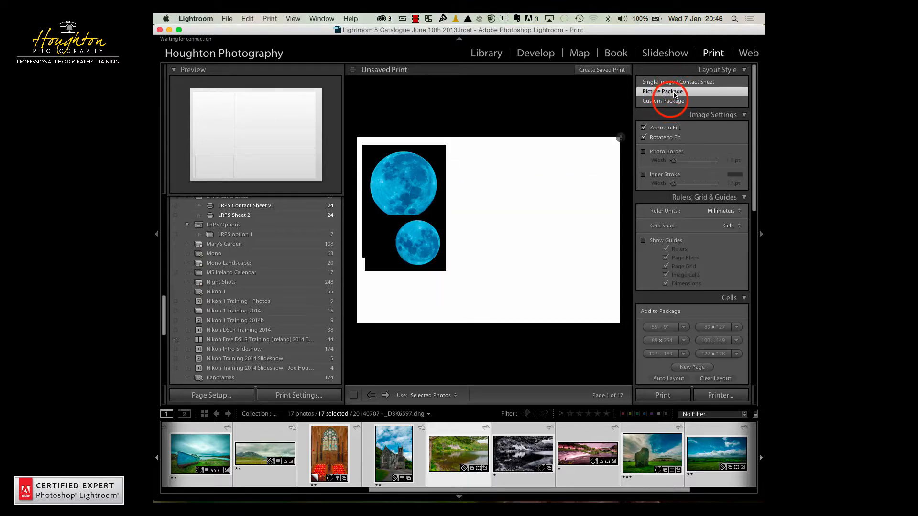
left_click(671, 102)
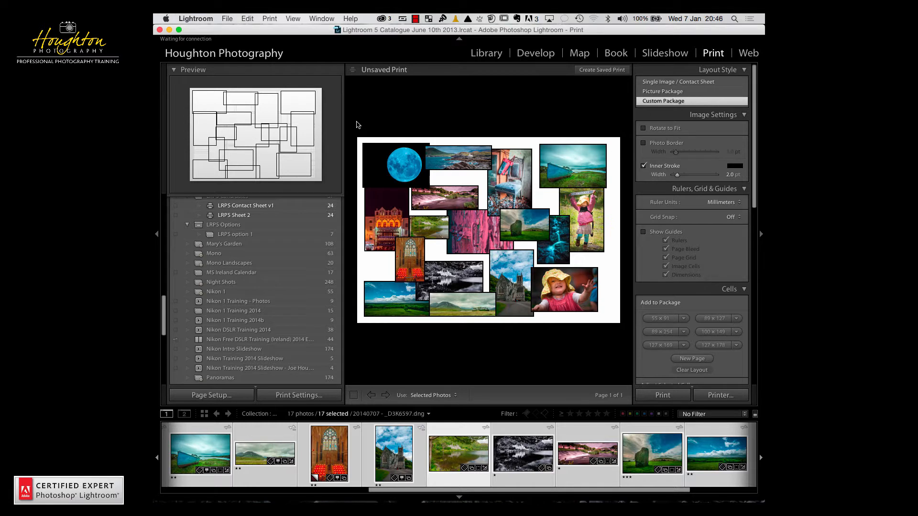
Step: Set the print layout to use All Filmstrip Photos instead of only the selected ones
left_click(355, 115)
left_click(426, 205)
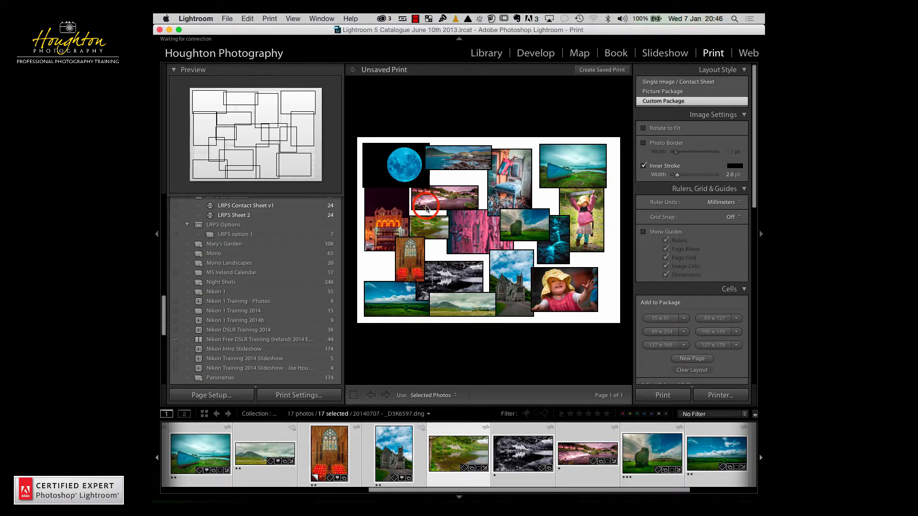
left_click(558, 106)
left_click(558, 109)
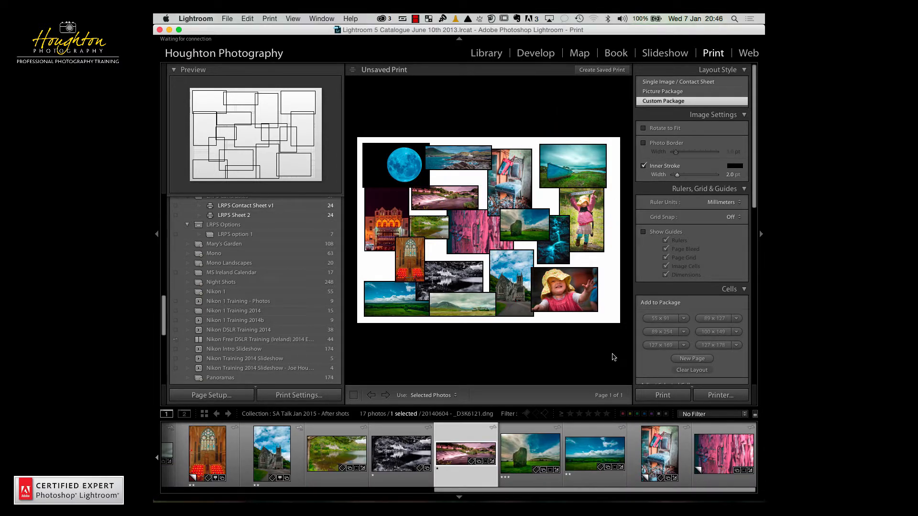
left_click(430, 395)
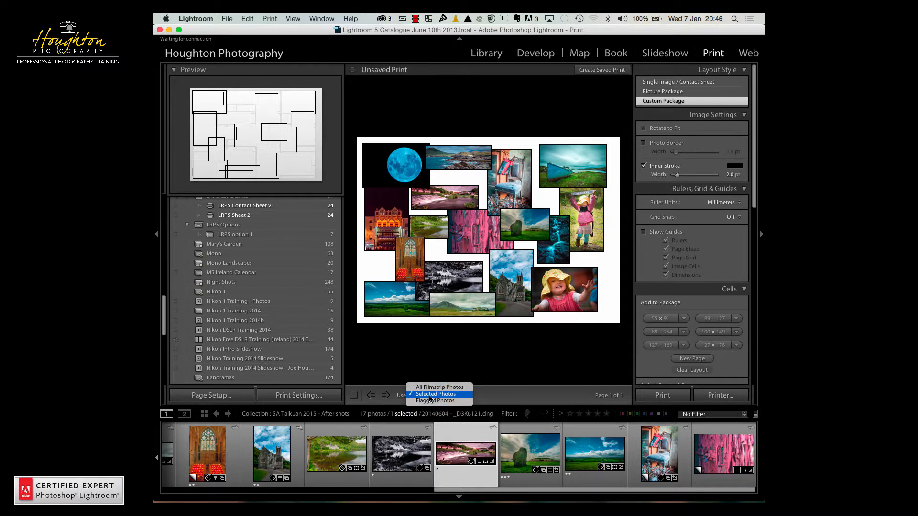
left_click(436, 387)
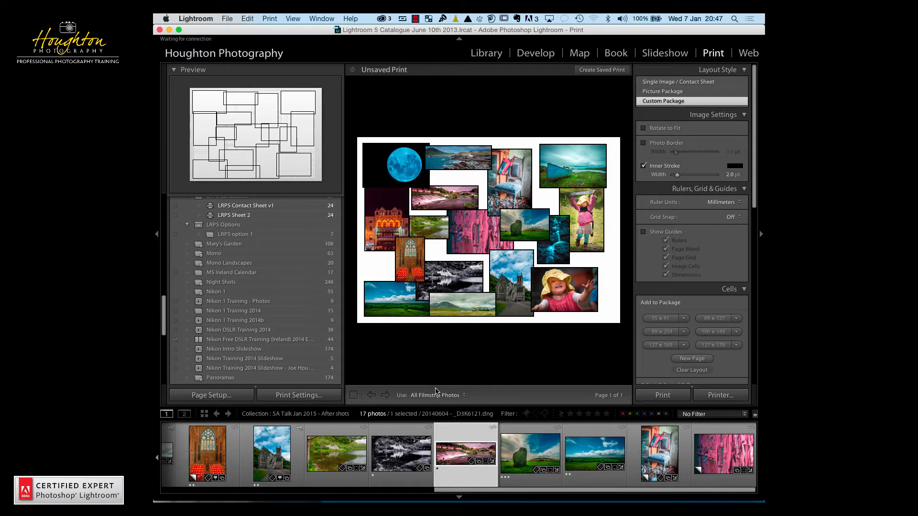
left_click(435, 392)
left_click(458, 373)
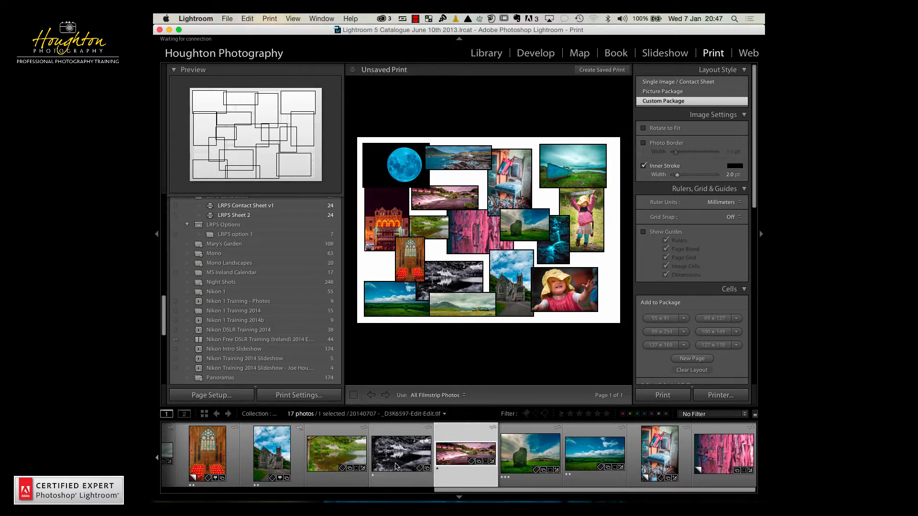
Step: Select all filmstrip photos and replace the pink wood in the collage's central cell with the monochrome lake photo
key("super+a")
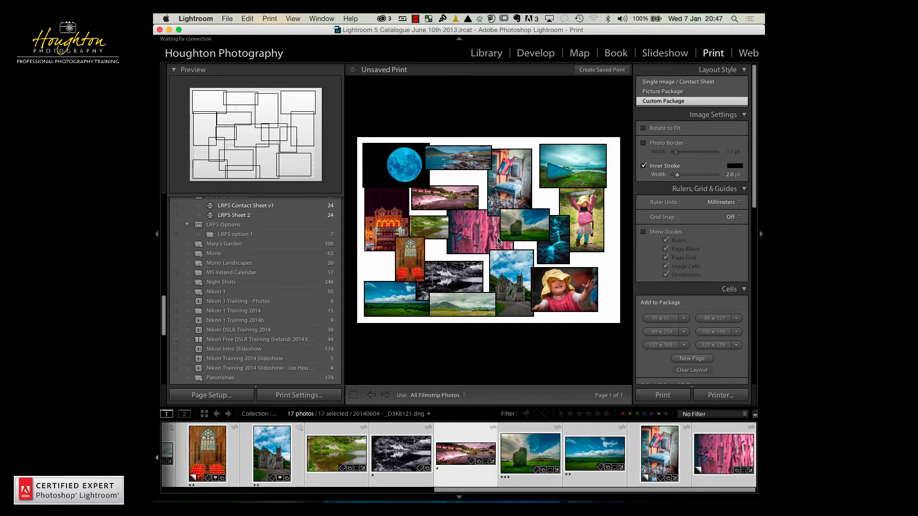
left_click(497, 240)
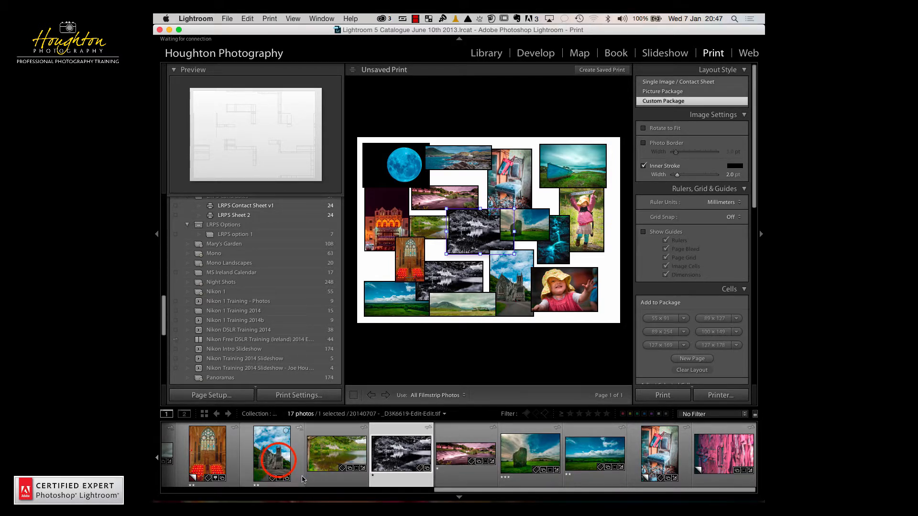
Step: Try selecting all filmstrip photos, and only the stone church, monochrome lake, standing stone and green field photos
left_click(271, 454)
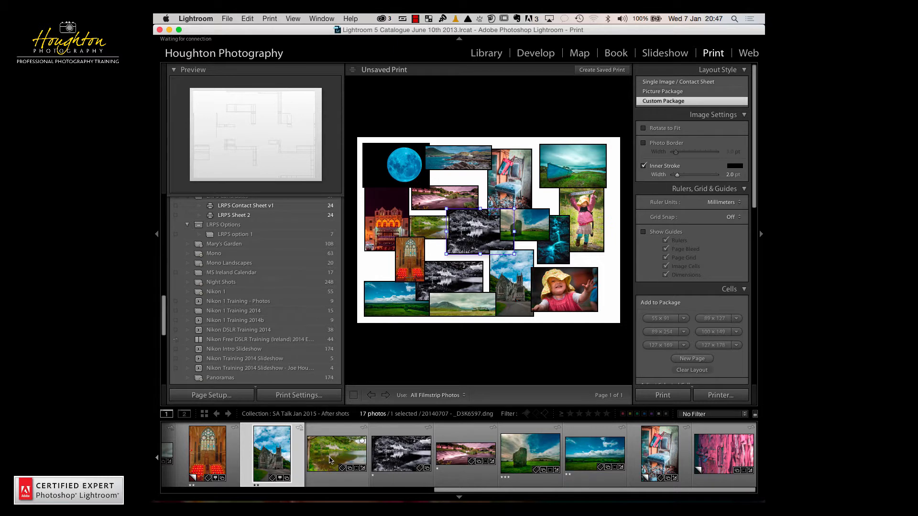
key("super+a")
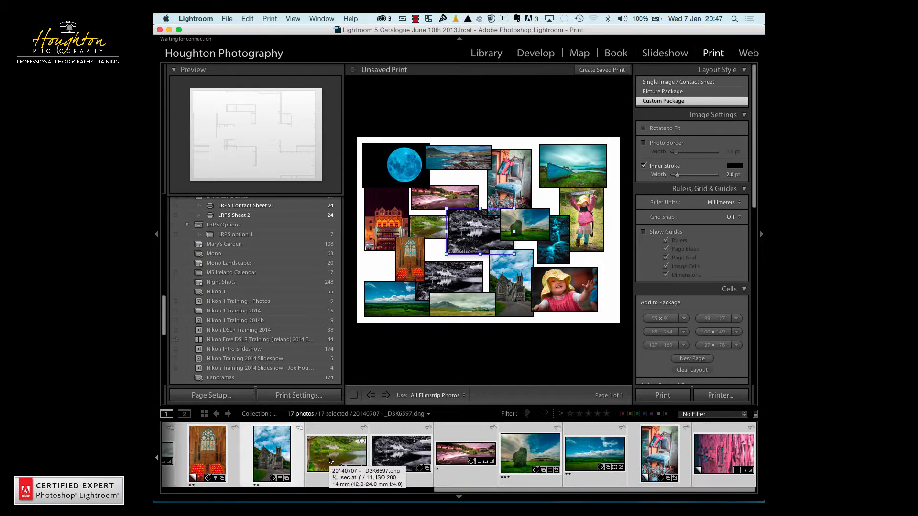
right_click(367, 455)
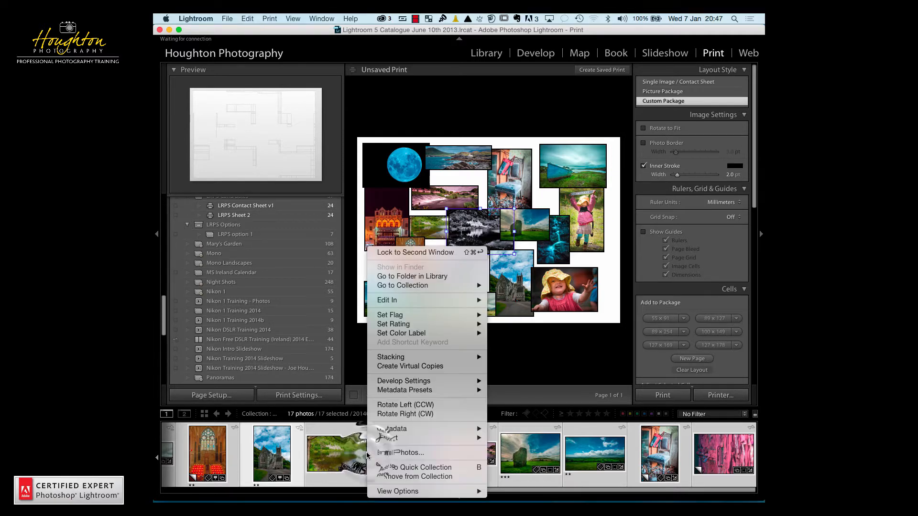
left_click(359, 375)
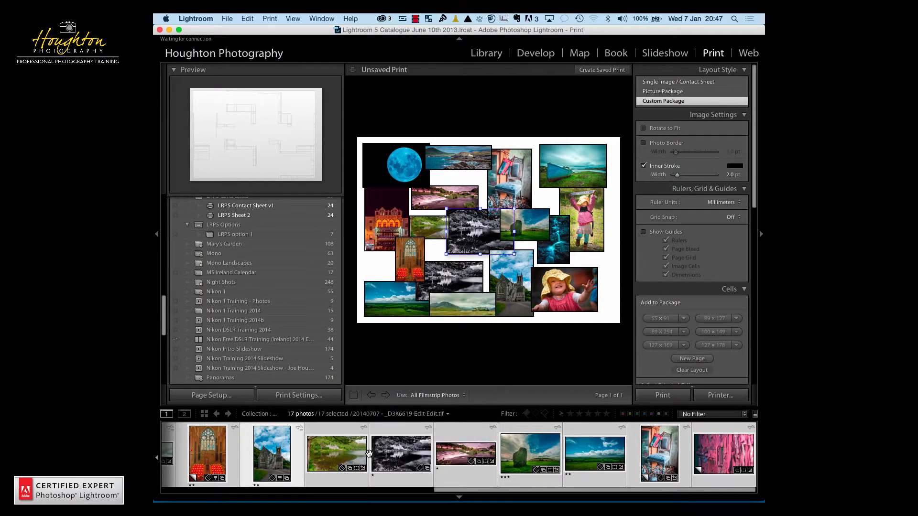
left_click(288, 452)
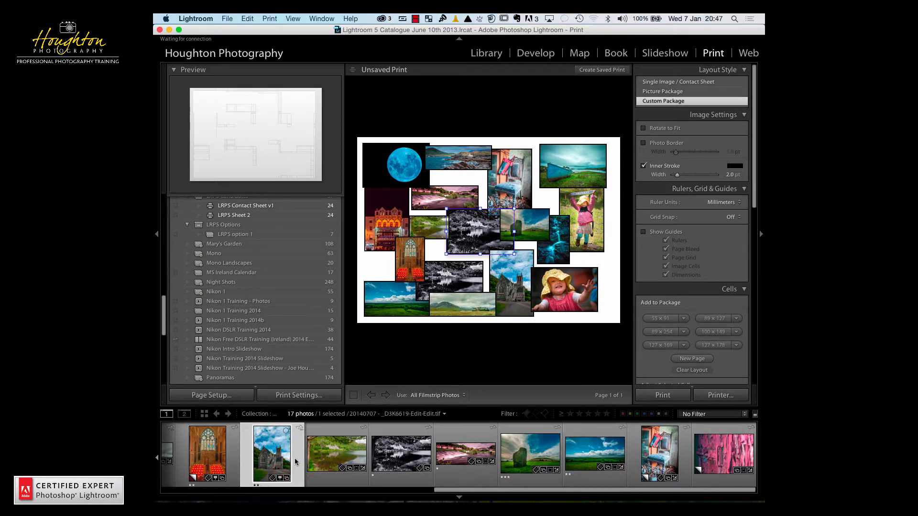
left_click(392, 460, "super")
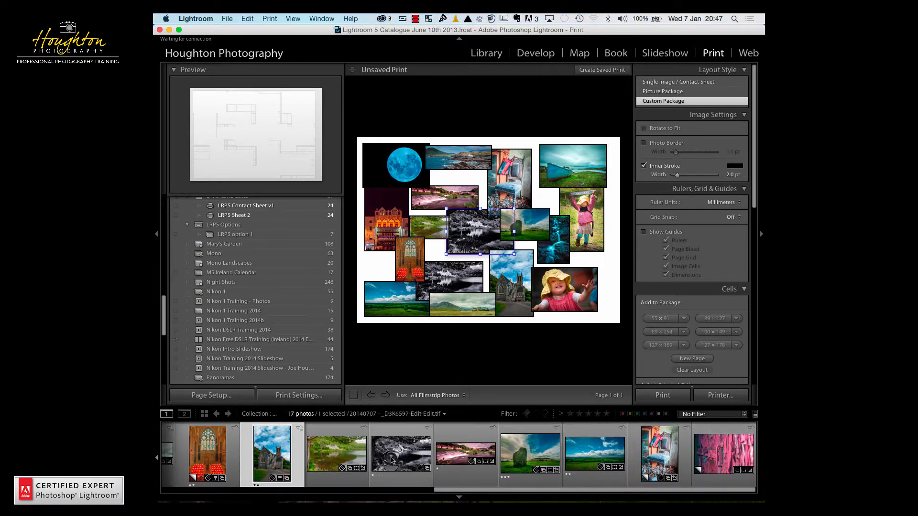
left_click(531, 454, "super")
left_click(587, 457, "super")
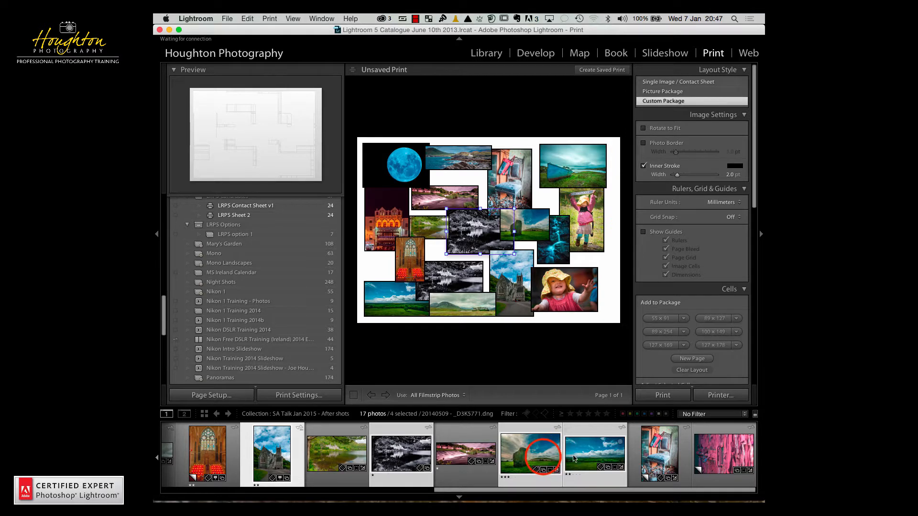
Step: Place the standing stone photo in the church's cell and shift it and the yellow-hatted child's cell towards the page's lower-right corner
left_click_drag(544, 459, 521, 282)
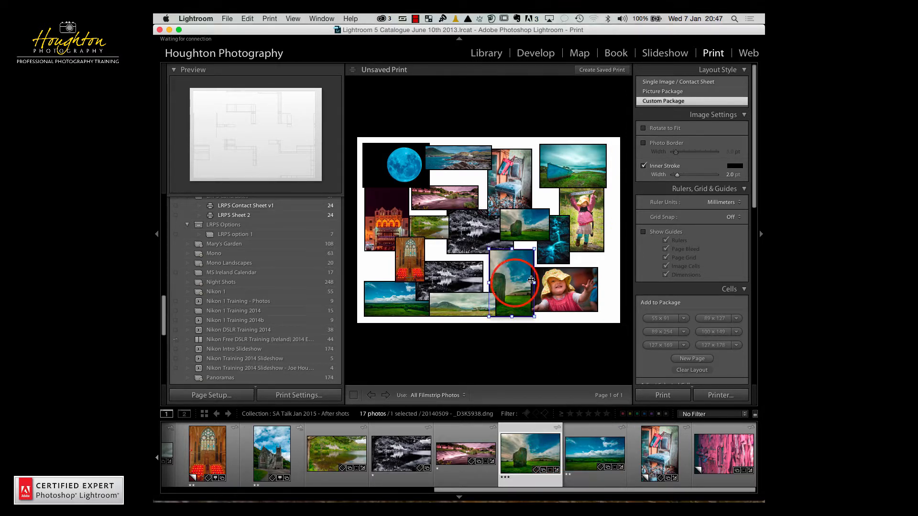
left_click(514, 286)
left_click_drag(515, 286, 521, 288)
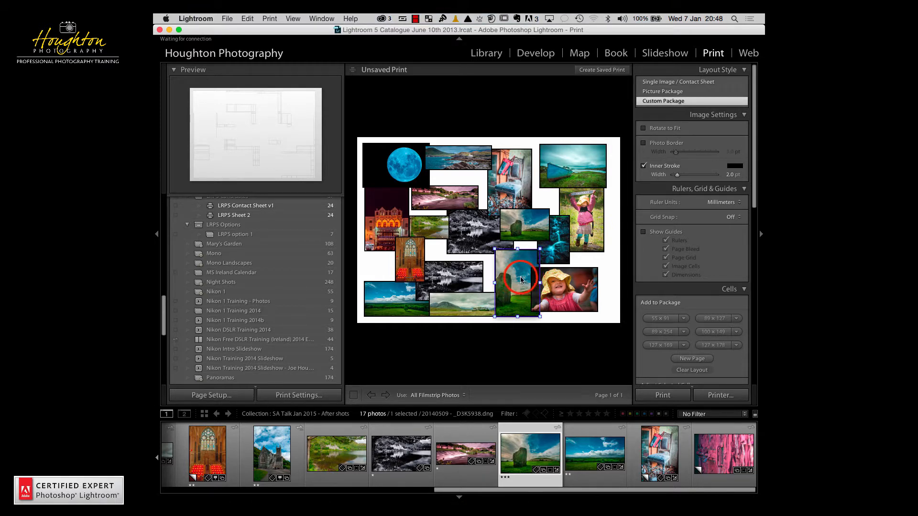
left_click_drag(521, 288, 572, 292)
left_click(565, 288)
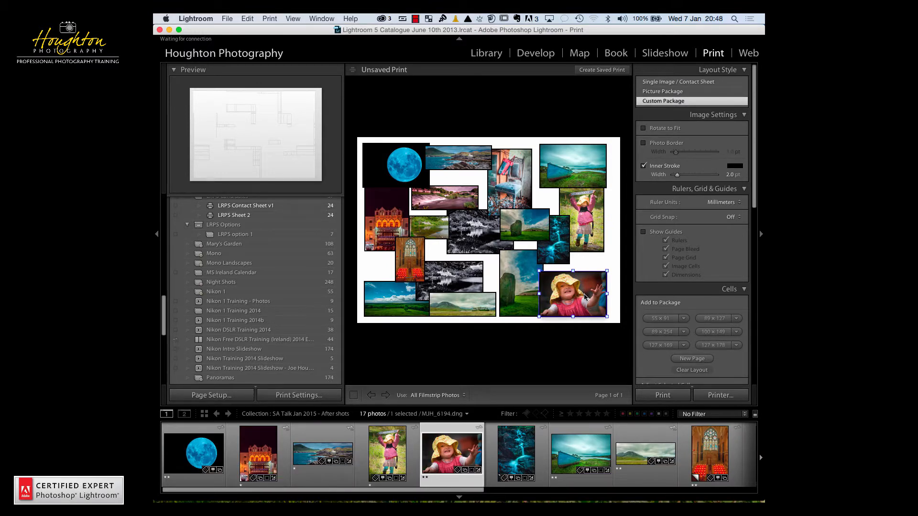
Step: Move the smaller standing stone cell up to overlap the boat photo and send it to the front
left_click_drag(531, 231, 570, 204)
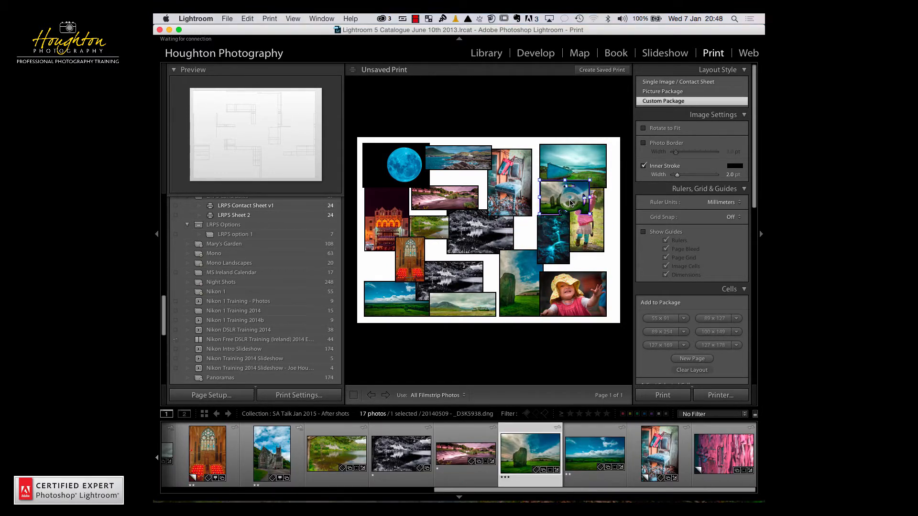
right_click(570, 203)
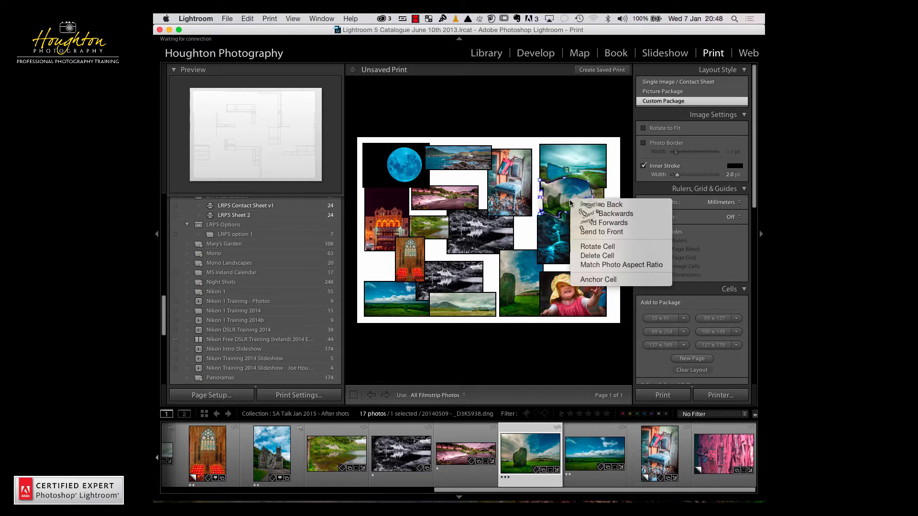
left_click(590, 231)
Step: Send the cell of the standing child to the front and move it slightly down and to the right
left_click(588, 235)
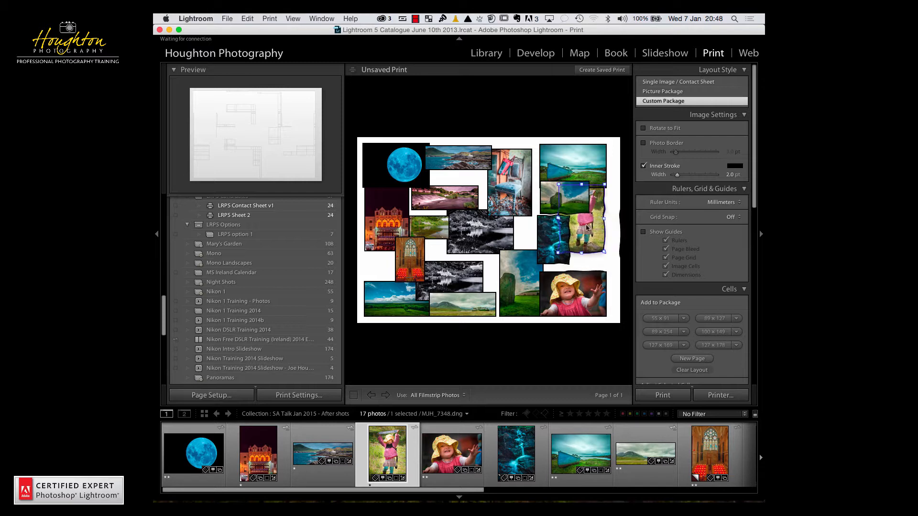
right_click(585, 234)
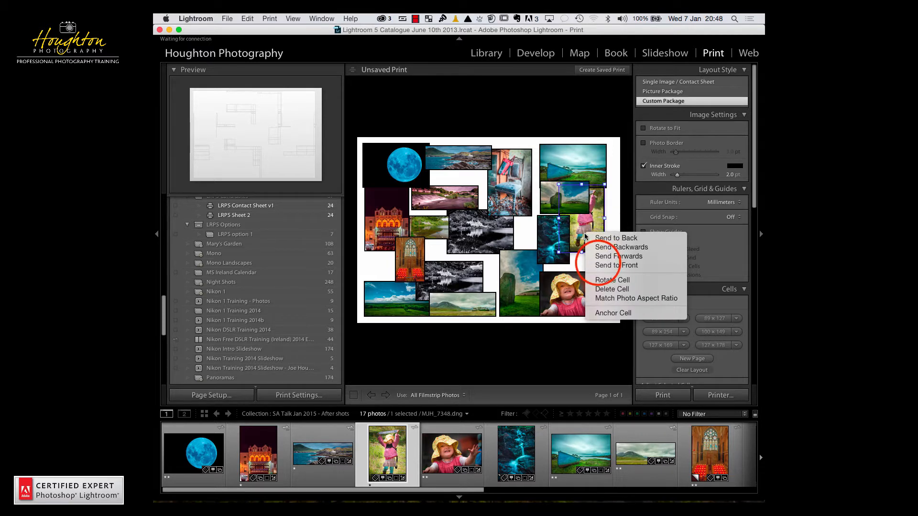
left_click(597, 265)
left_click_drag(584, 223, 592, 234)
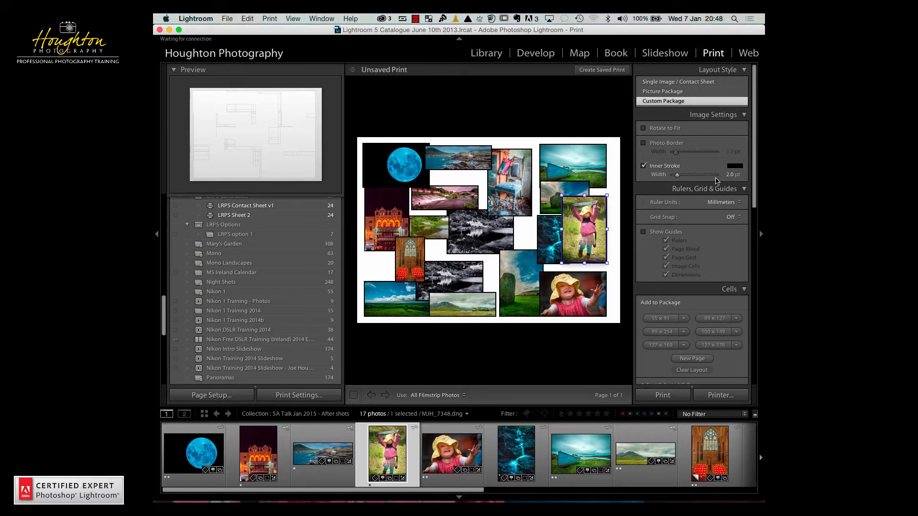
Step: Review the collage's Print Job settings, including the print destination, resolution, sharpening and print adjustment options
left_click_drag(753, 149, 749, 364)
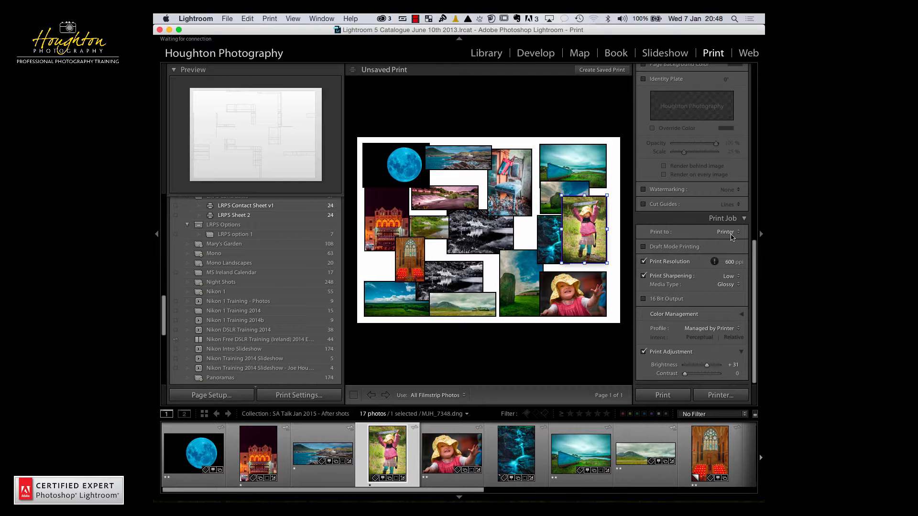
left_click(592, 225)
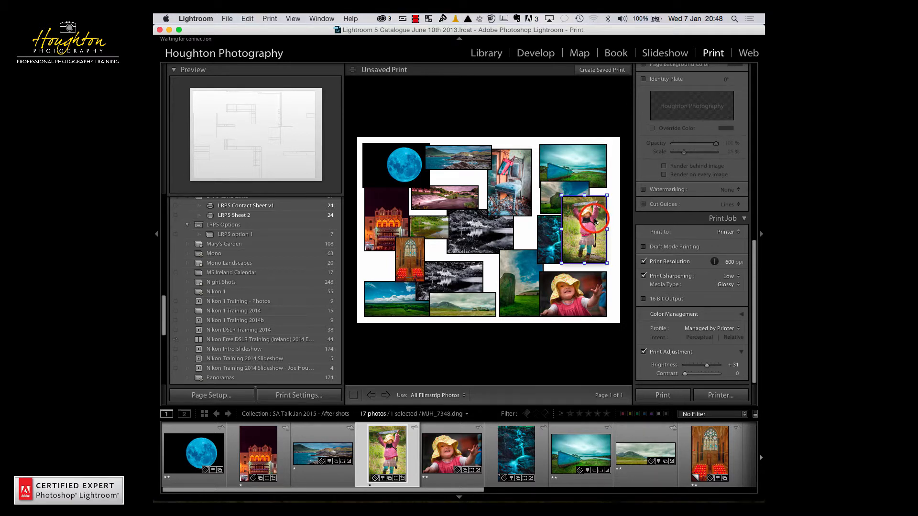
left_click(595, 220)
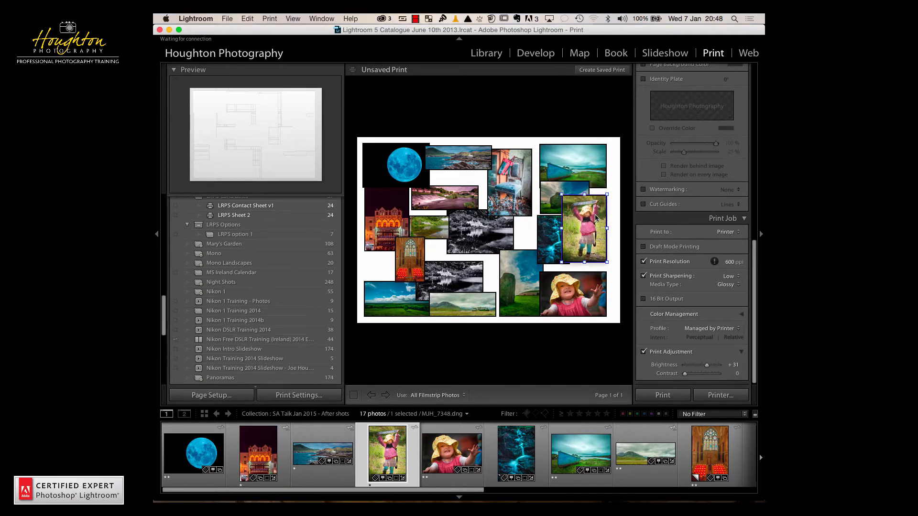
left_click(752, 249)
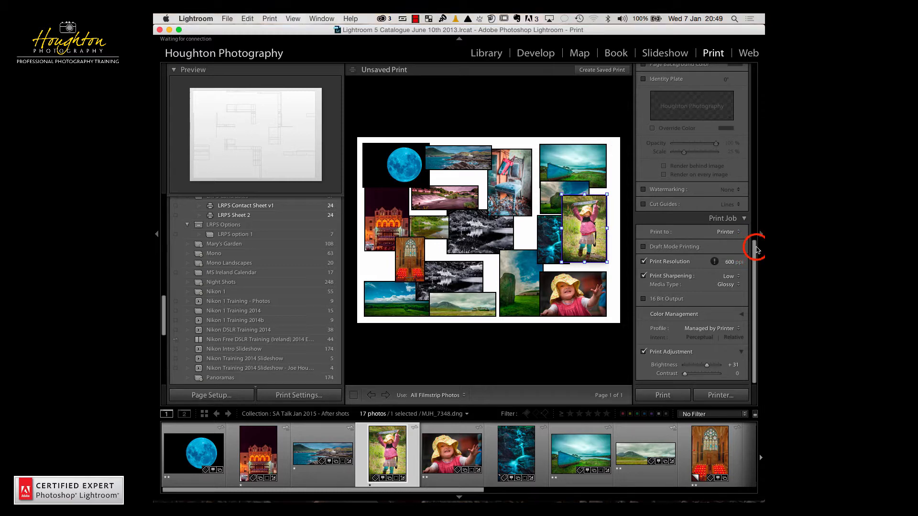
left_click(757, 79)
Step: Delete the yellow-hatted child's cell from the page and keep the Custom Package layout style
left_click(580, 271)
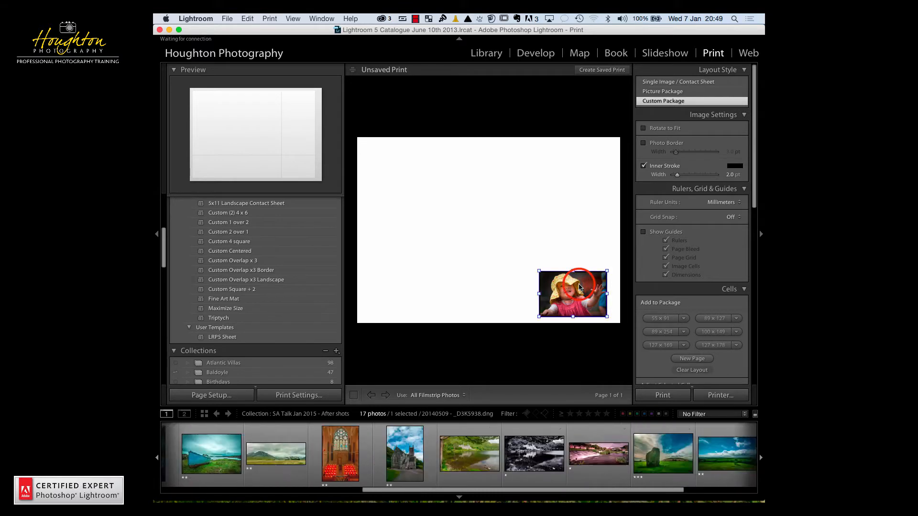
key("Delete")
left_click(755, 158)
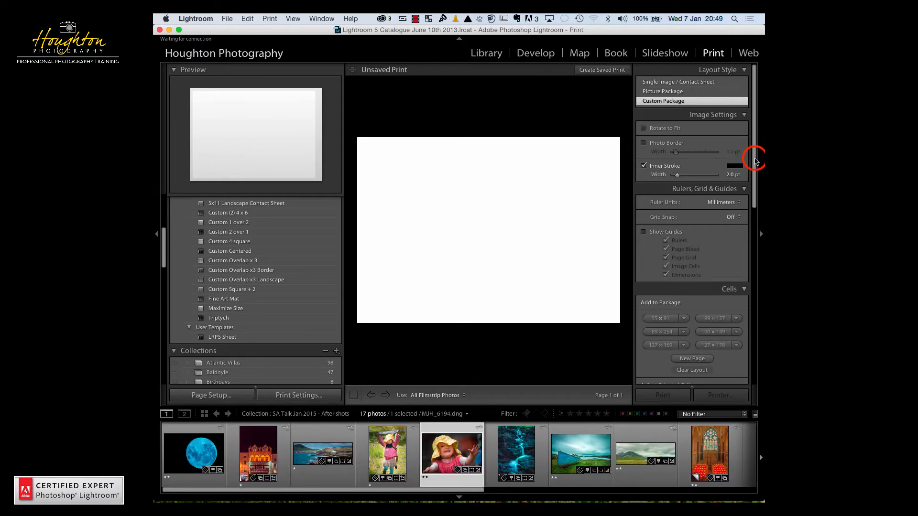
left_click(667, 101)
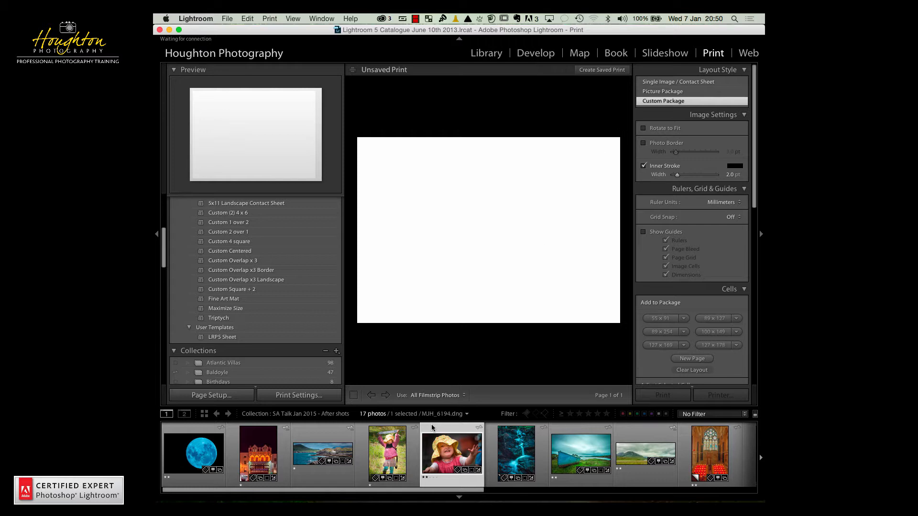
Step: Select the filmstrip photos from the coastal panorama through the boat and place them together on the lower-right part of the page
left_click(321, 451)
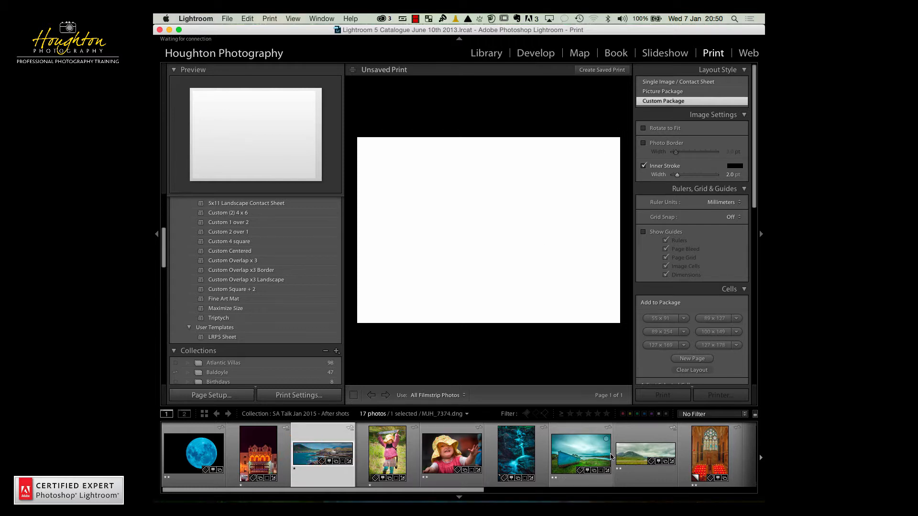
left_click(581, 454, "shift")
left_click_drag(583, 449, 550, 252)
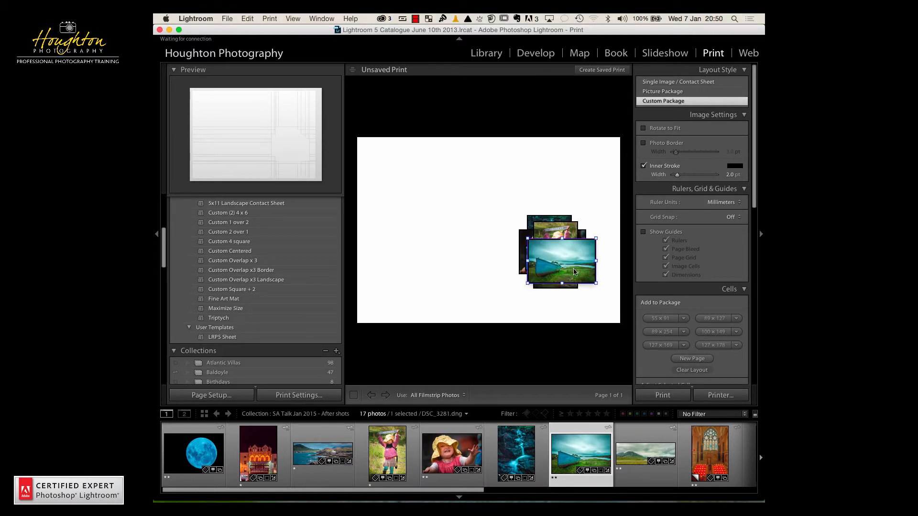
Step: Spread out the stacked cells: boat to the page's upper-left corner, coastal panorama to the upper right, standing child to the lower left of centre
left_click_drag(557, 263, 409, 167)
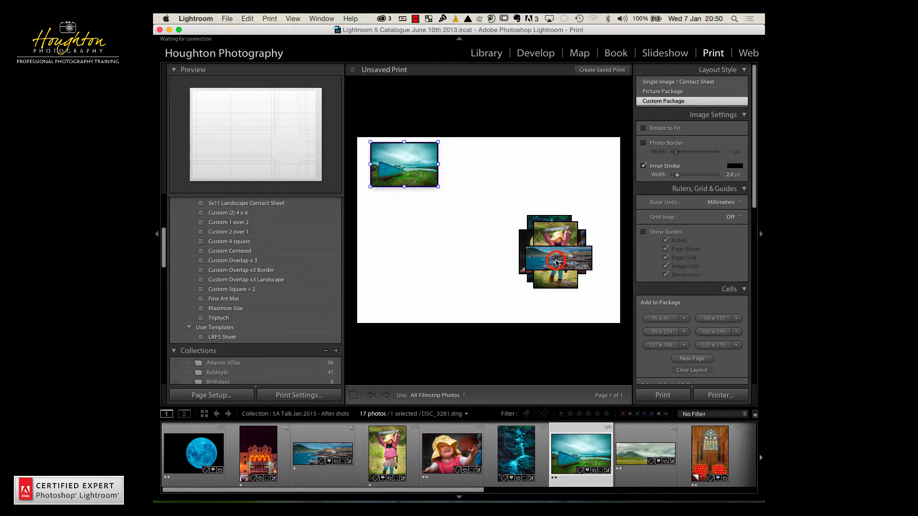
left_click_drag(556, 263, 562, 173)
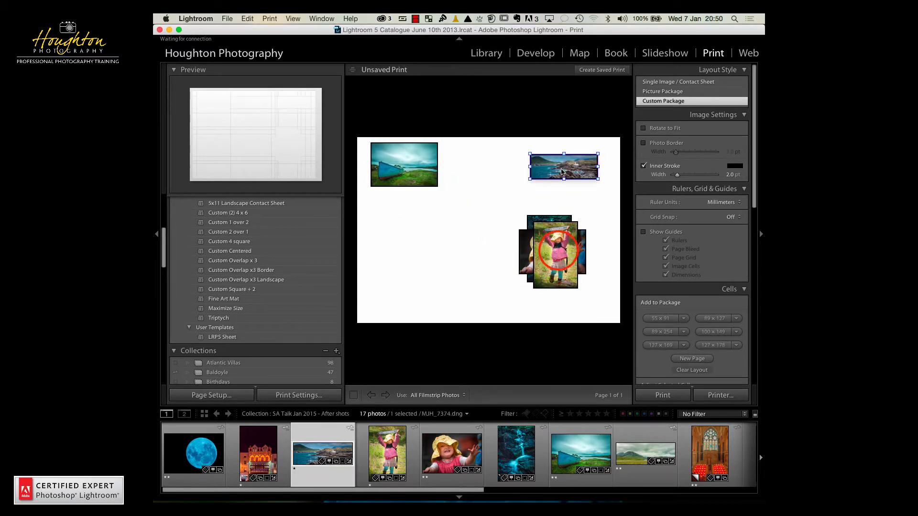
left_click_drag(559, 253, 444, 262)
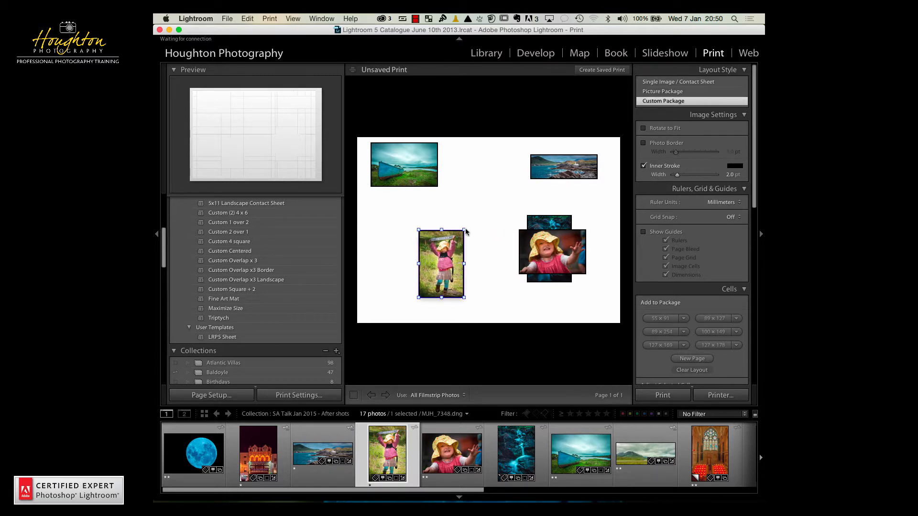
Step: Enlarge the standing child's cell at the page's lower left and the yellow-hatted child's at the centre, with the waterfall at the lower right
mouse_move(463, 230)
left_mouse_down()
mouse_move(497, 202)
mouse_move(461, 220)
left_mouse_up()
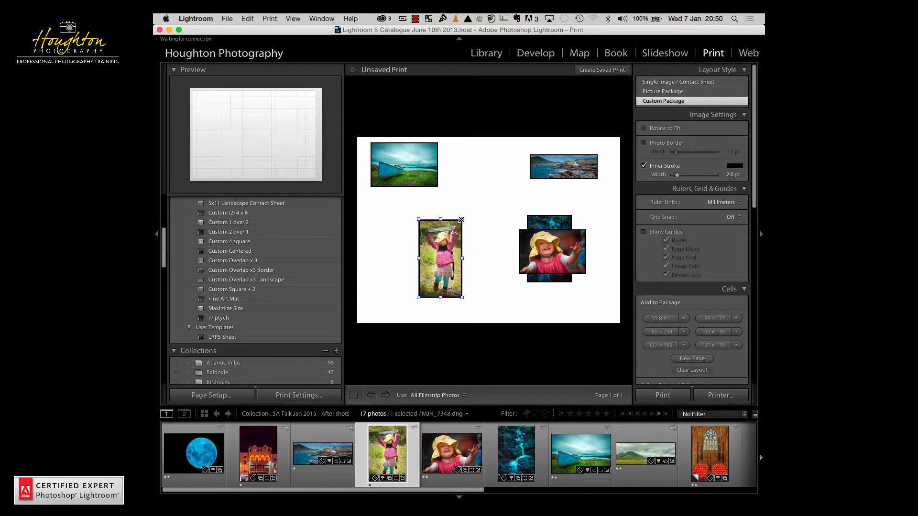
mouse_move(461, 220)
left_mouse_down()
mouse_move(489, 245)
mouse_move(494, 236)
mouse_move(462, 236)
mouse_move(470, 214)
mouse_move(467, 223)
left_mouse_up()
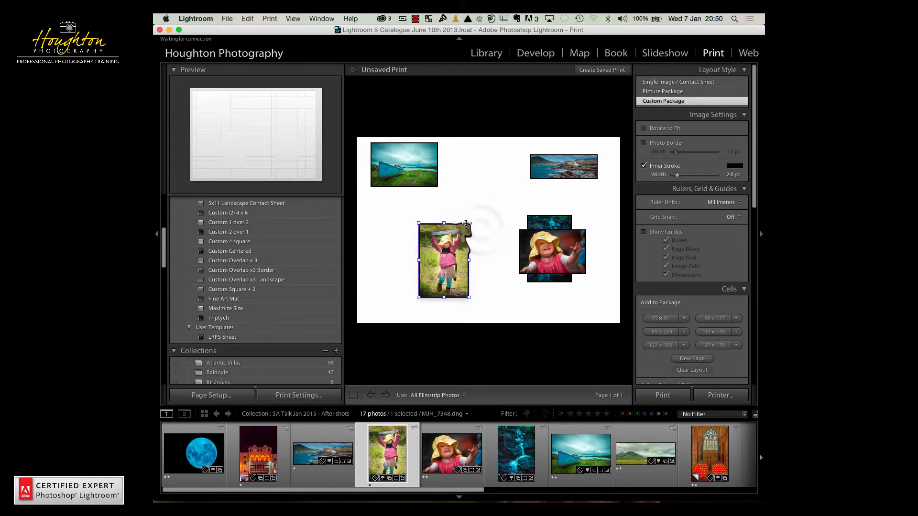
left_click(480, 230)
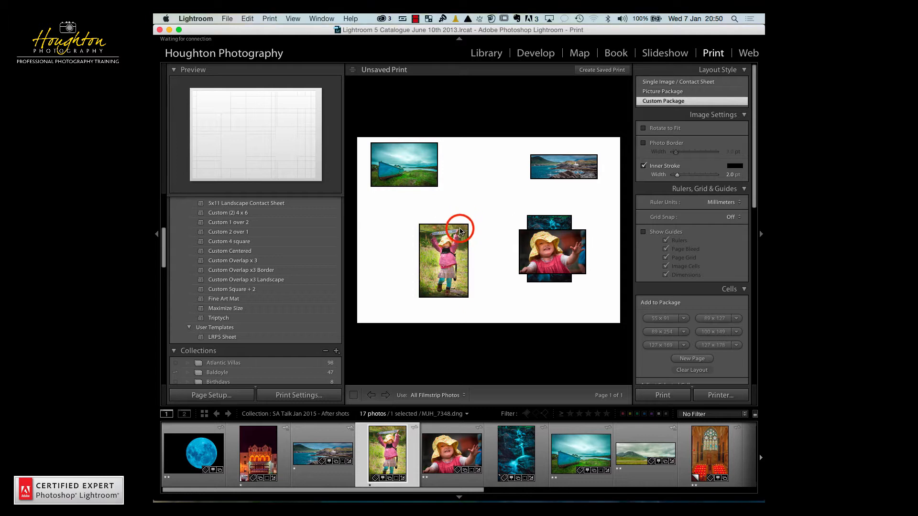
left_click(460, 231)
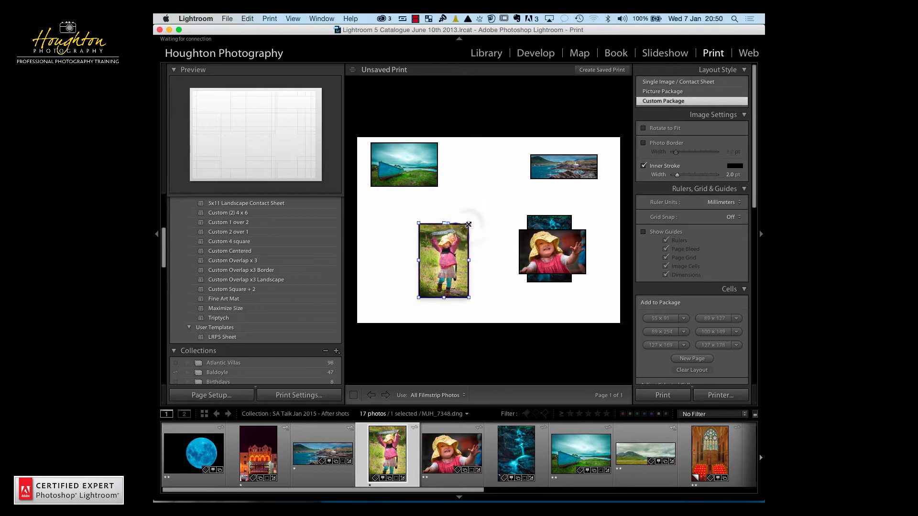
mouse_move(468, 224)
left_mouse_down()
mouse_move(500, 180)
mouse_move(472, 217)
mouse_move(478, 196)
mouse_move(458, 223)
mouse_move(475, 193)
mouse_move(459, 215)
mouse_move(473, 204)
mouse_move(409, 241)
left_mouse_up()
left_click(453, 226)
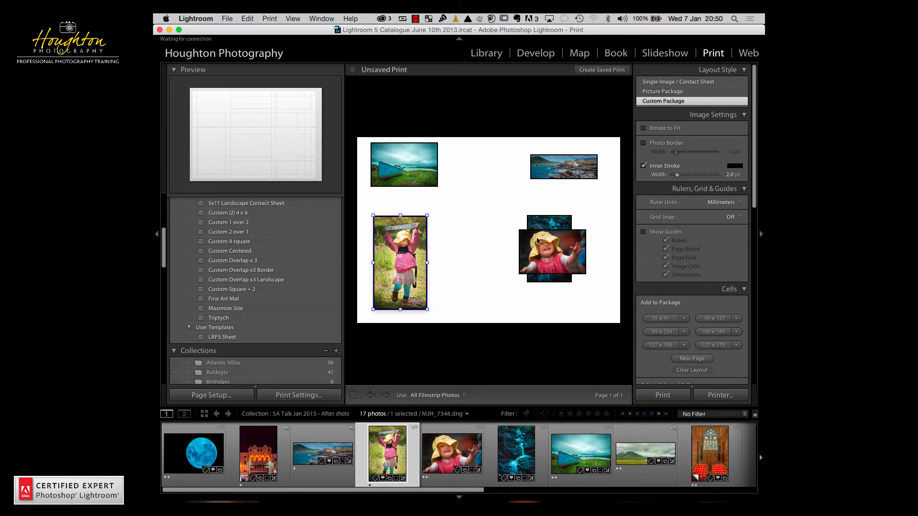
left_click_drag(537, 241, 424, 201)
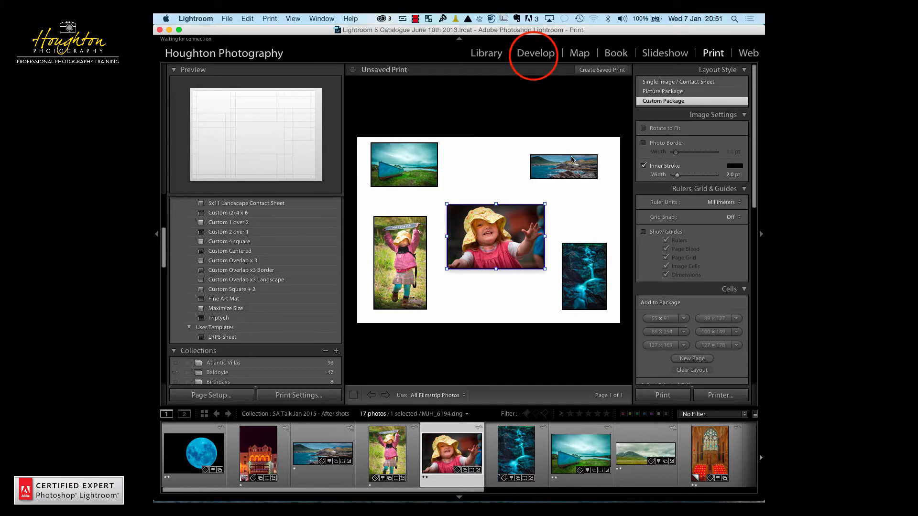
Step: View the yellow-hatted child photo in Develop, examine its export options including the LR/Mogrify 2 configuration and border actions, and cancel the export
left_click(533, 55)
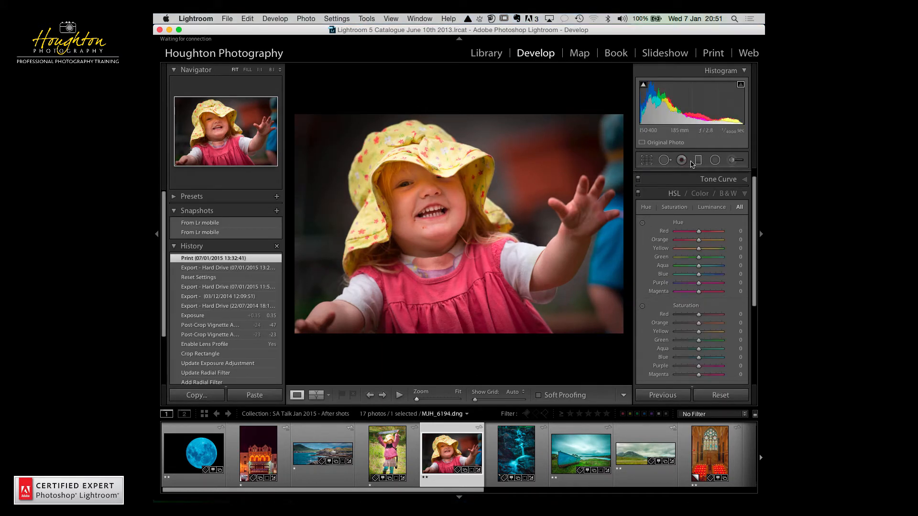
key("g")
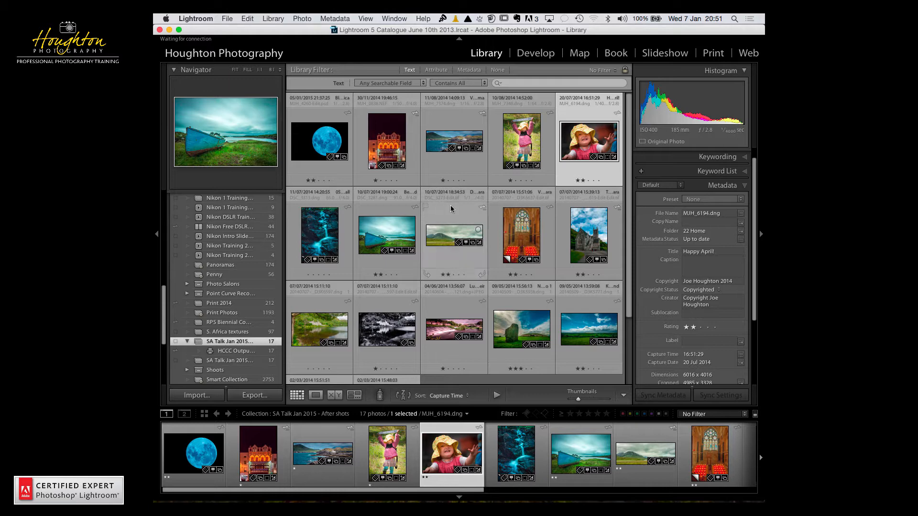
left_click(255, 394)
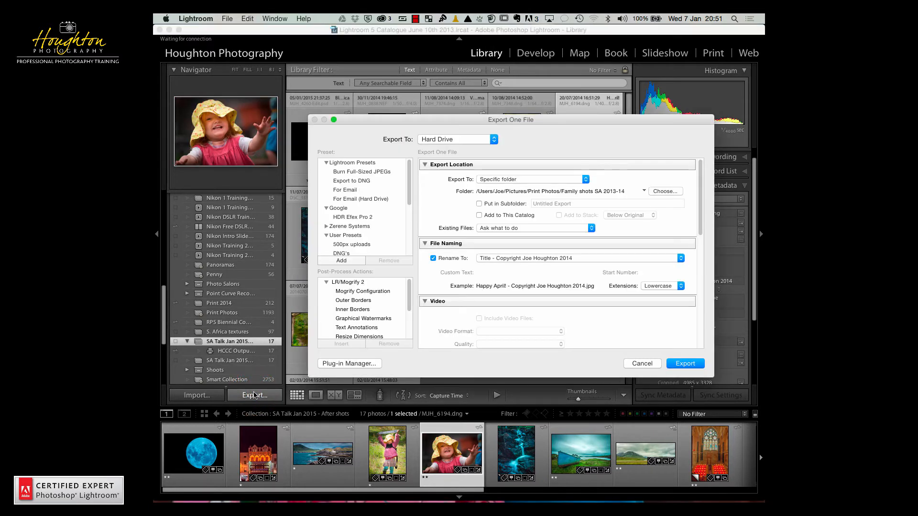
left_click(410, 288)
mouse_move(410, 287)
left_mouse_down()
mouse_move(410, 322)
mouse_move(410, 279)
left_mouse_up()
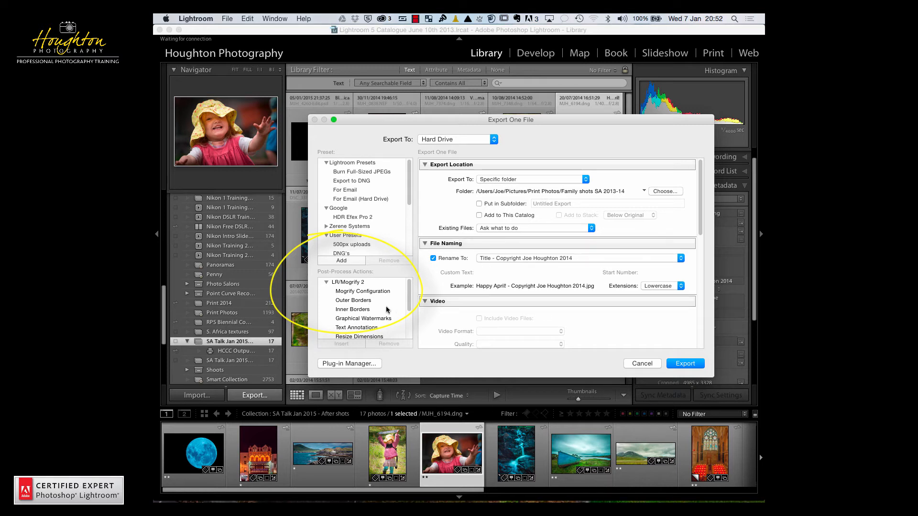
left_click(359, 291)
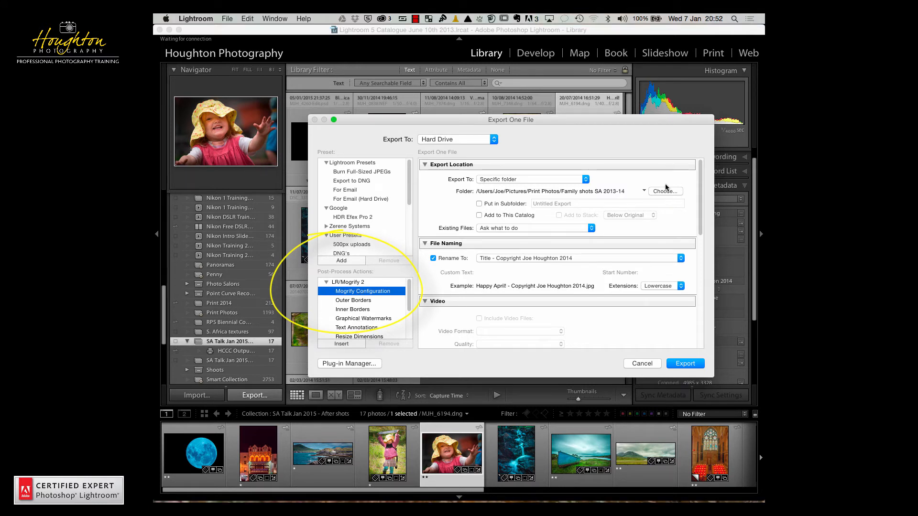
left_click_drag(698, 165, 705, 286)
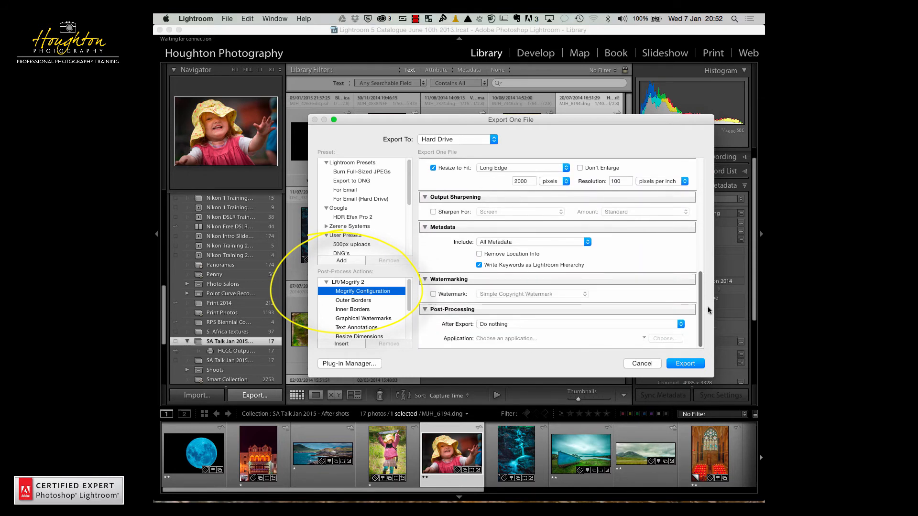
left_click(357, 301)
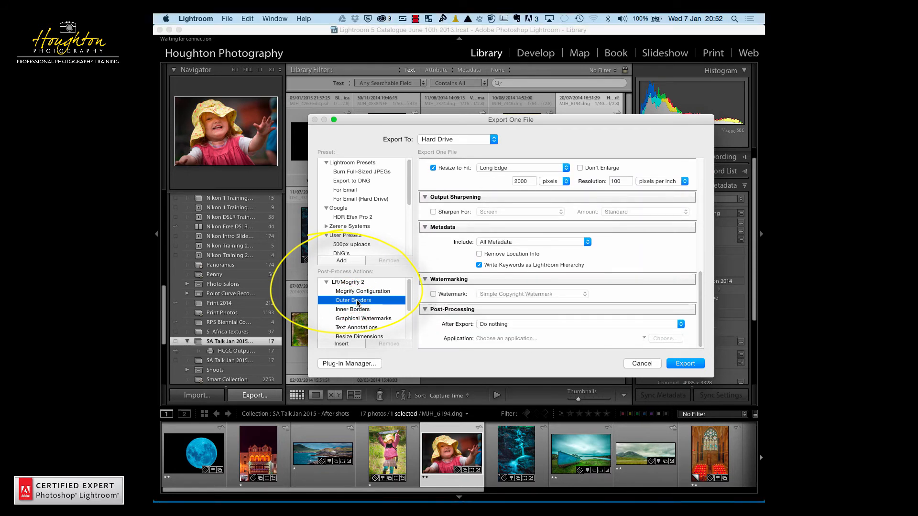
left_click(358, 310)
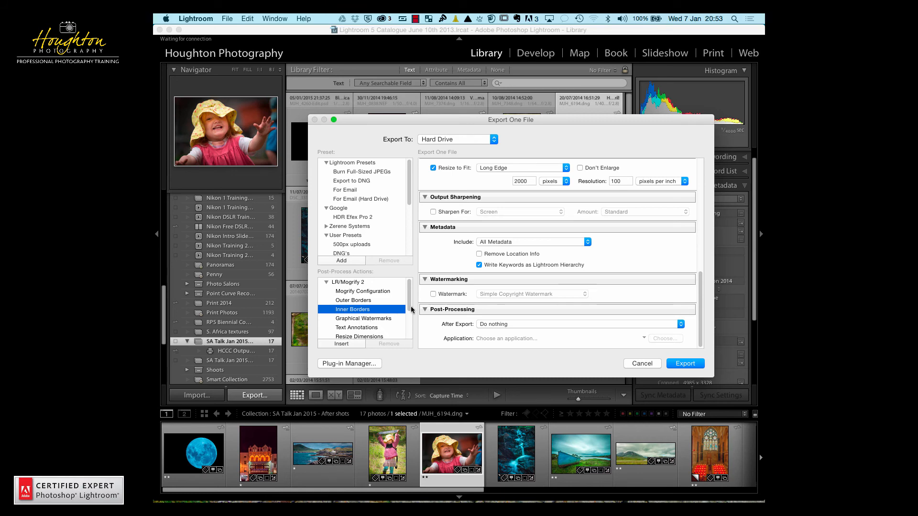
left_click(642, 363)
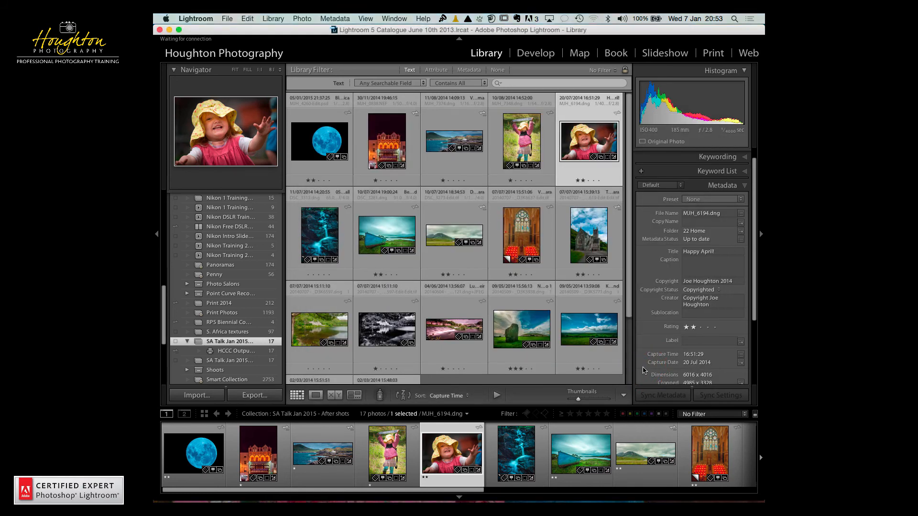